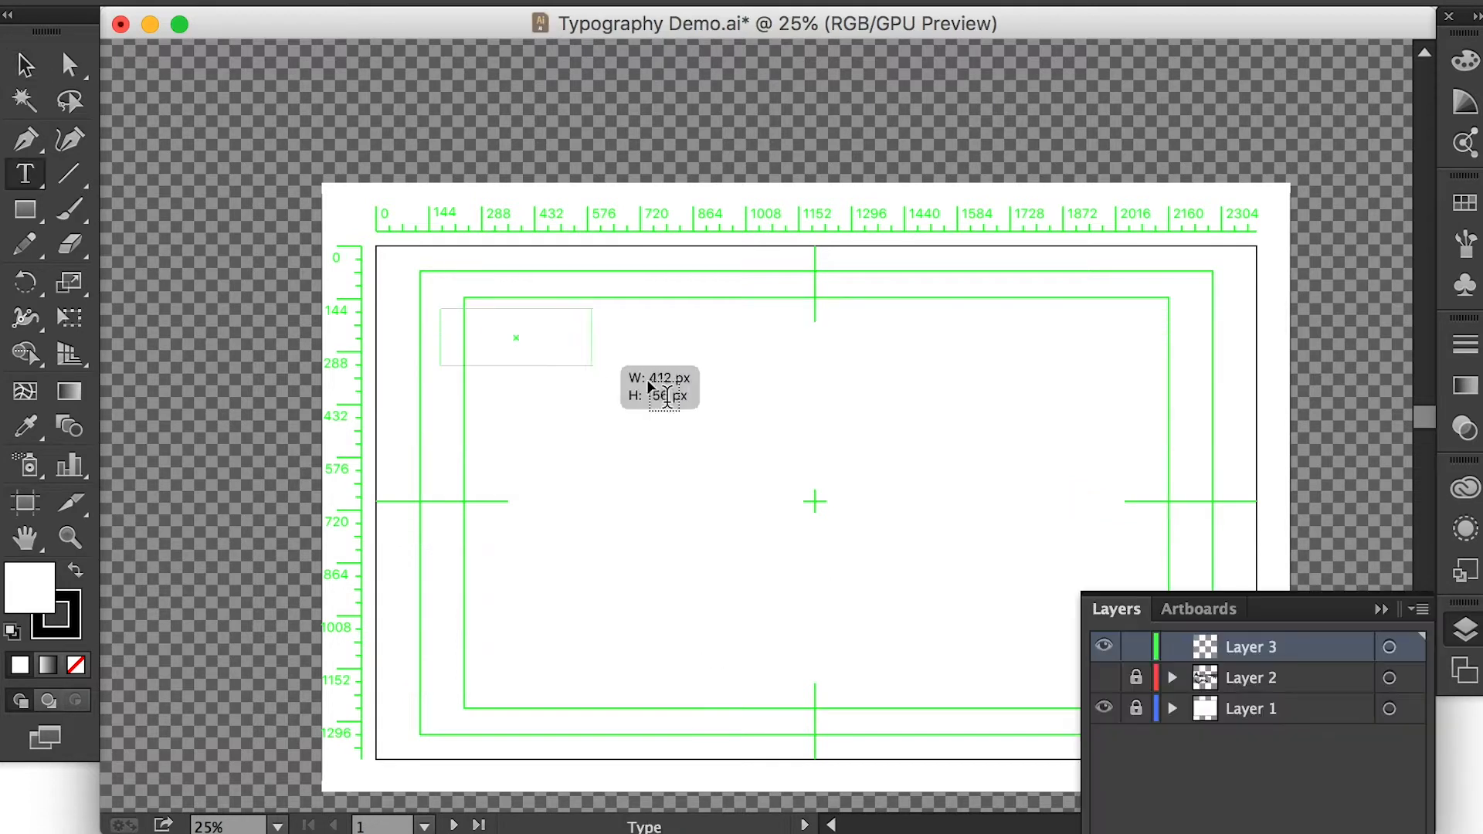
Create an area text box reading "Typography" in the artboard's upper-left region and set its font size to 180 pt.
drag(591, 365, 822, 469)
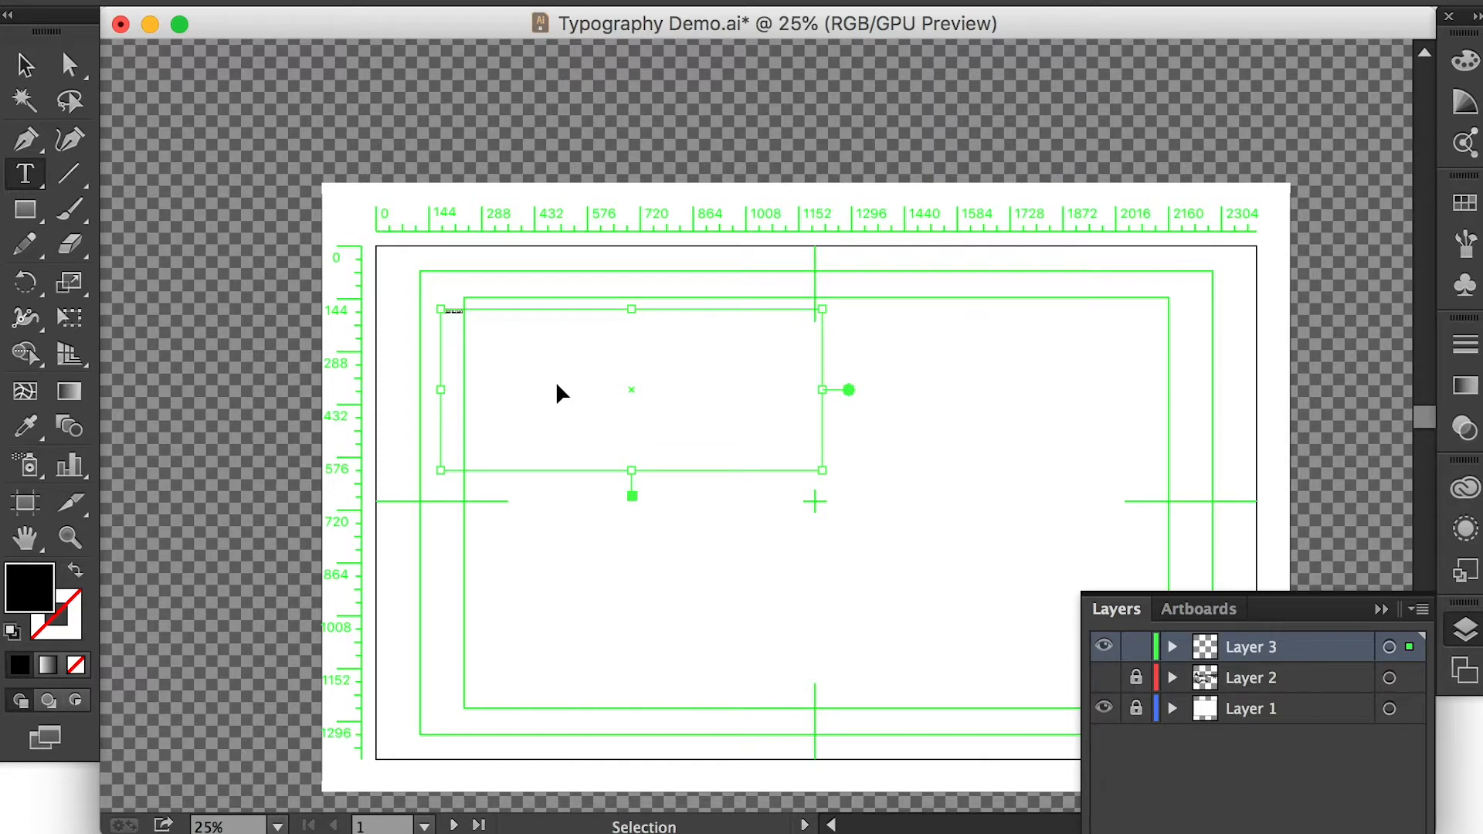
click(805, 0)
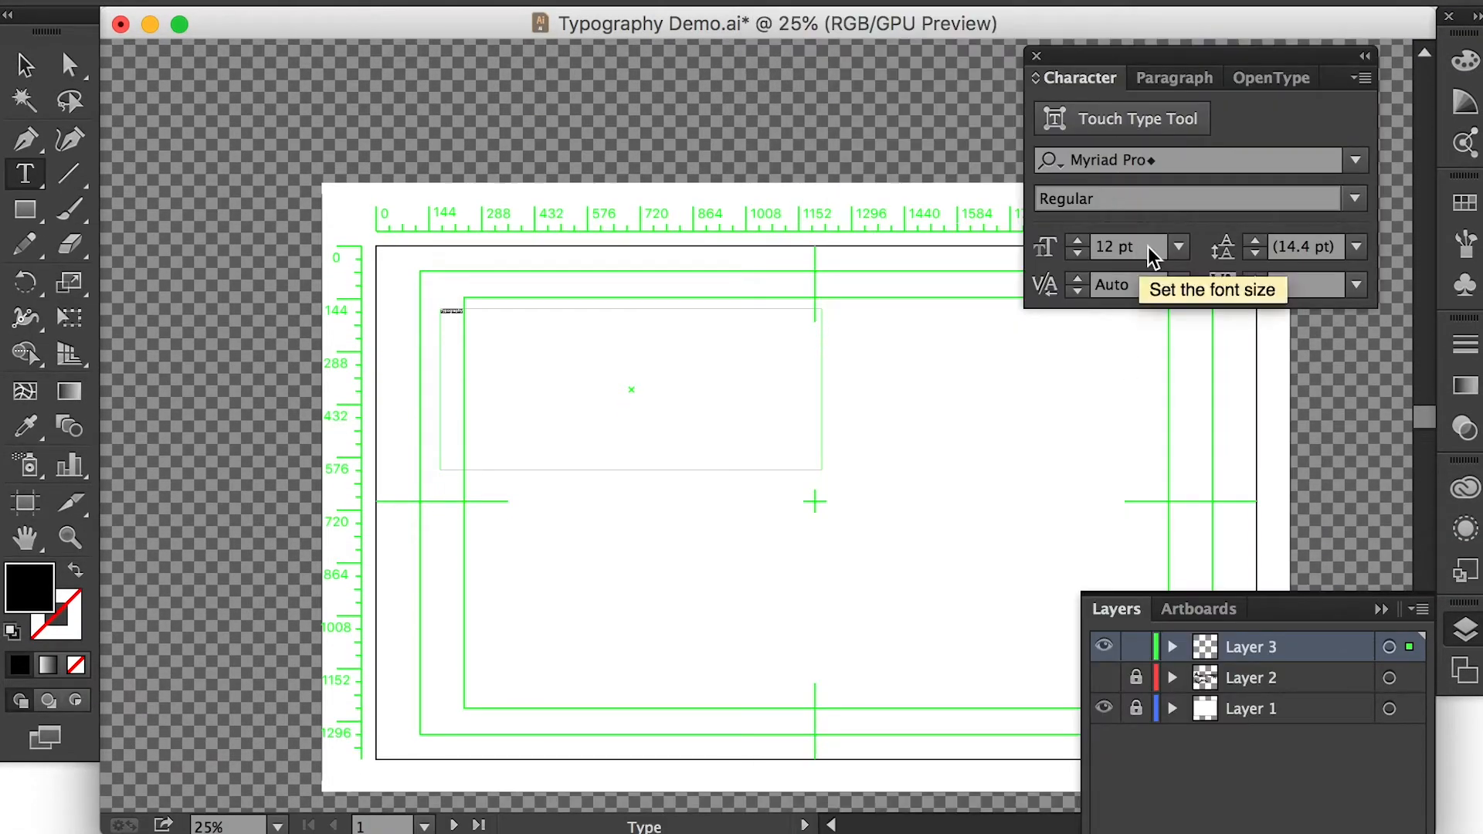
text(180)
key(Return)
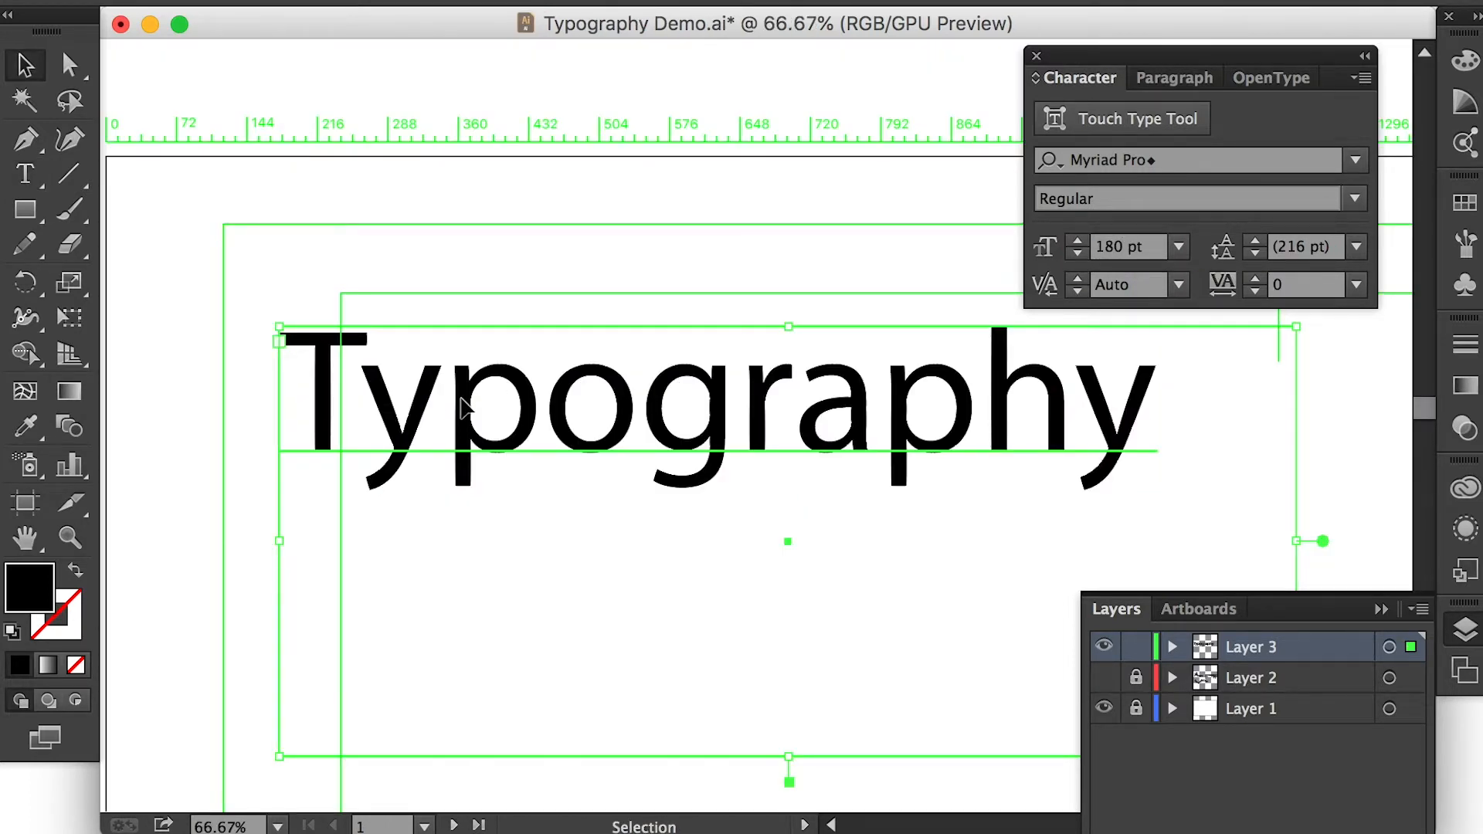
Move the Typography text box slightly down from the artboard's upper edge.
mouse_move(461, 398)
mouse_down()
mouse_move(462, 443)
mouse_move(459, 418)
mouse_up()
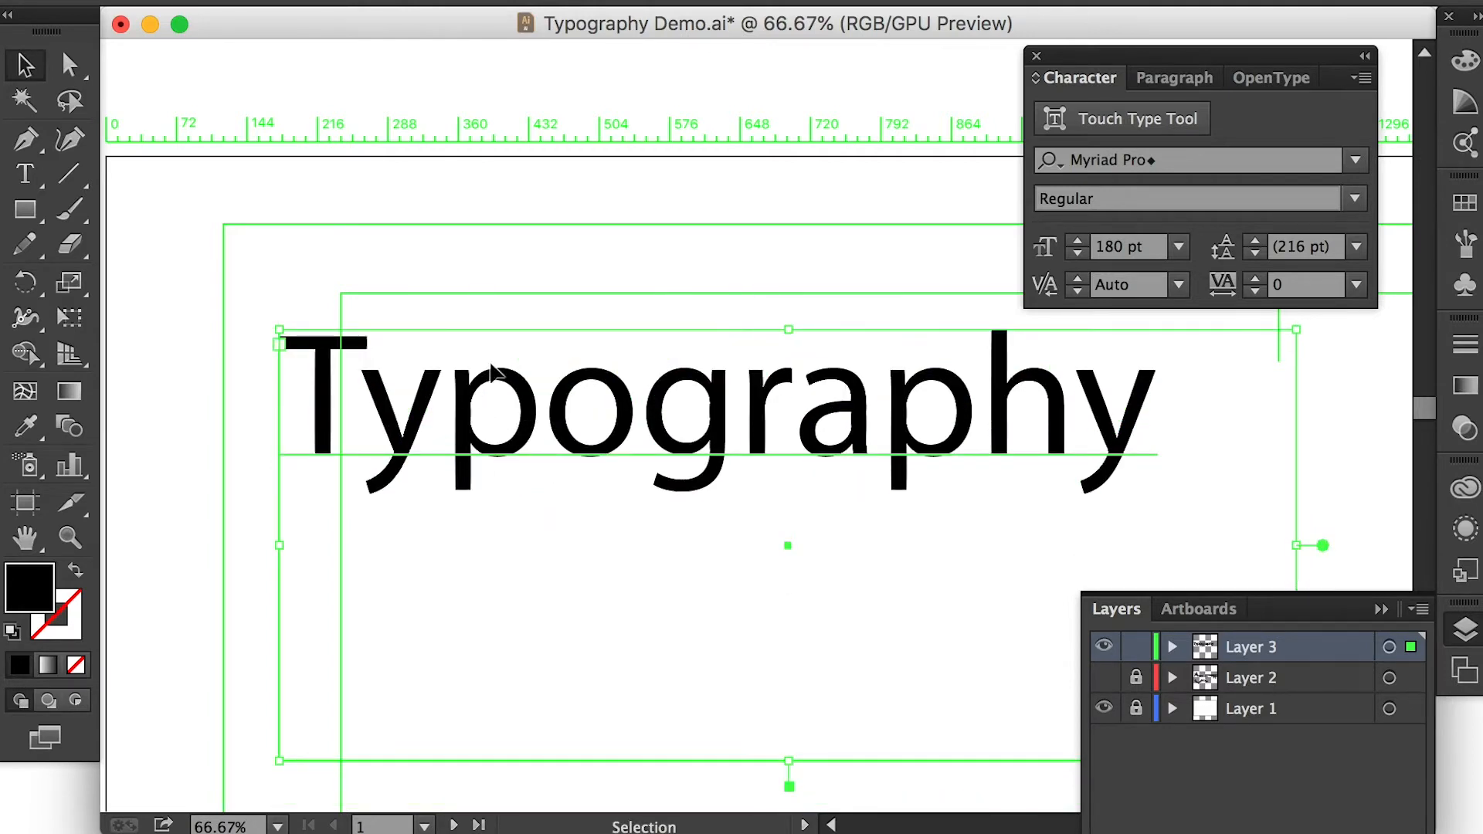
drag(881, 436, 872, 485)
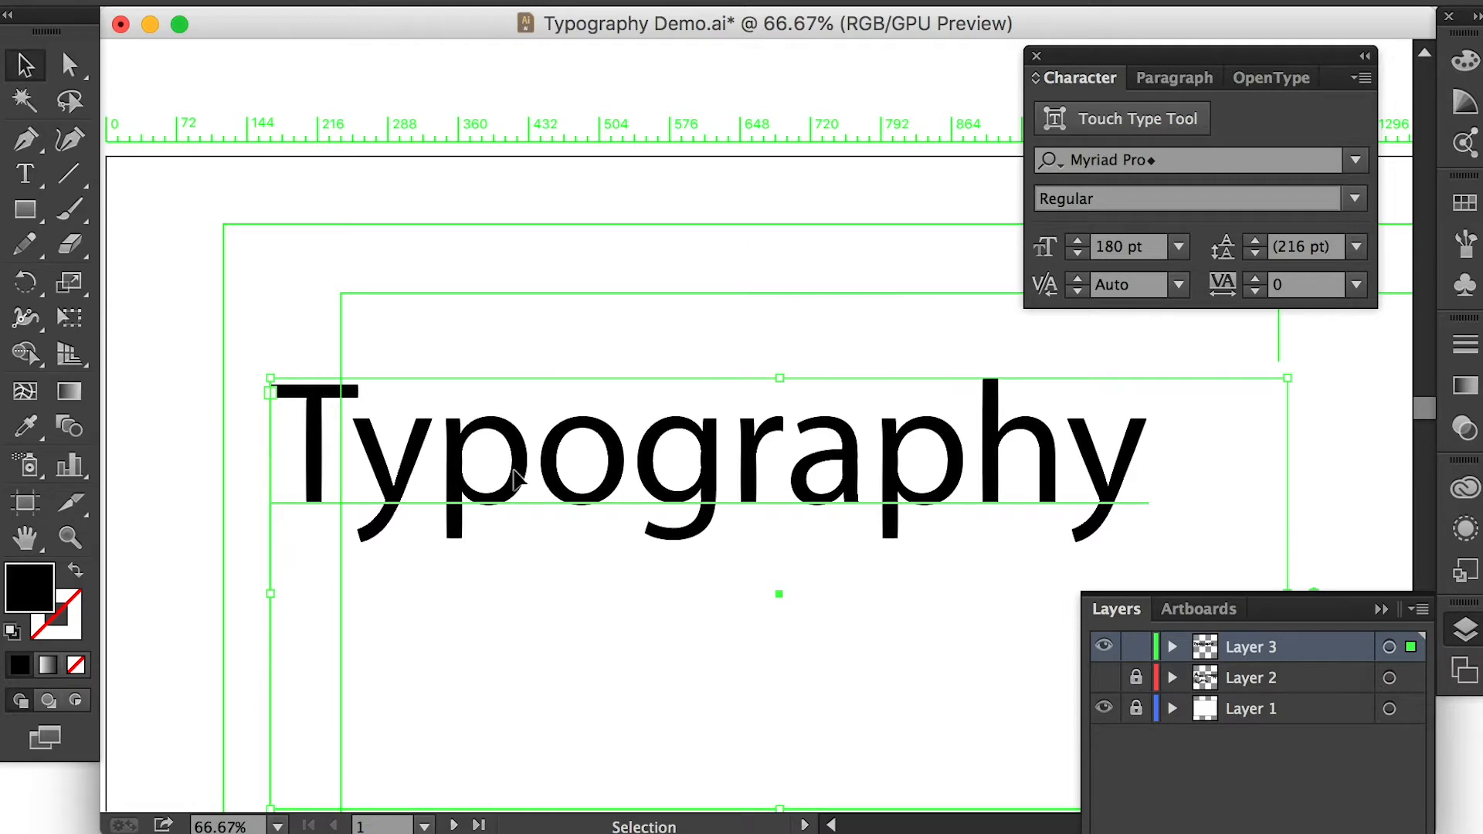
With the Touch Type tool, enlarge the letter T, shift it slightly, and tilt it clockwise.
click(34, 179)
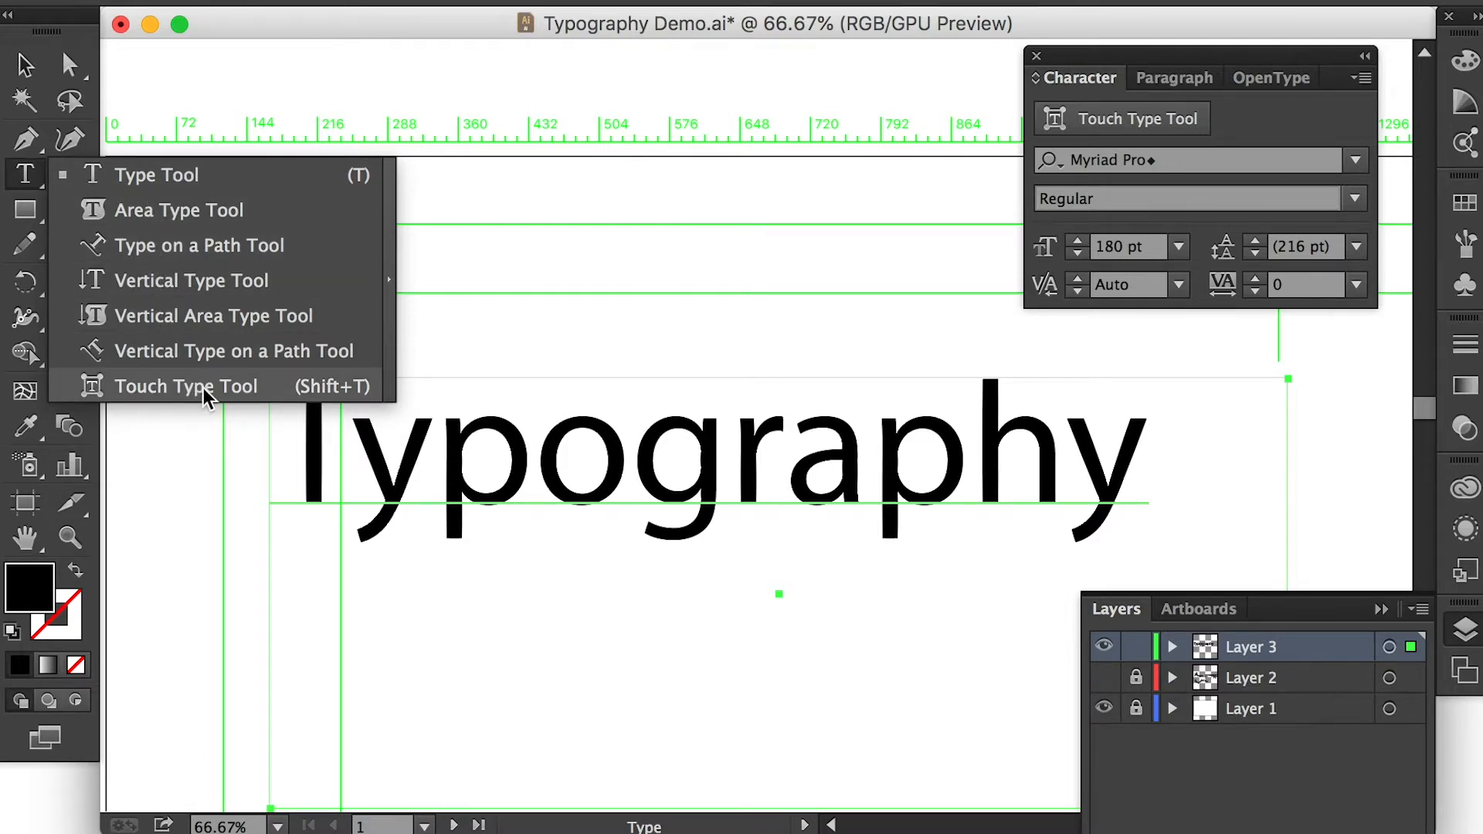
click(203, 388)
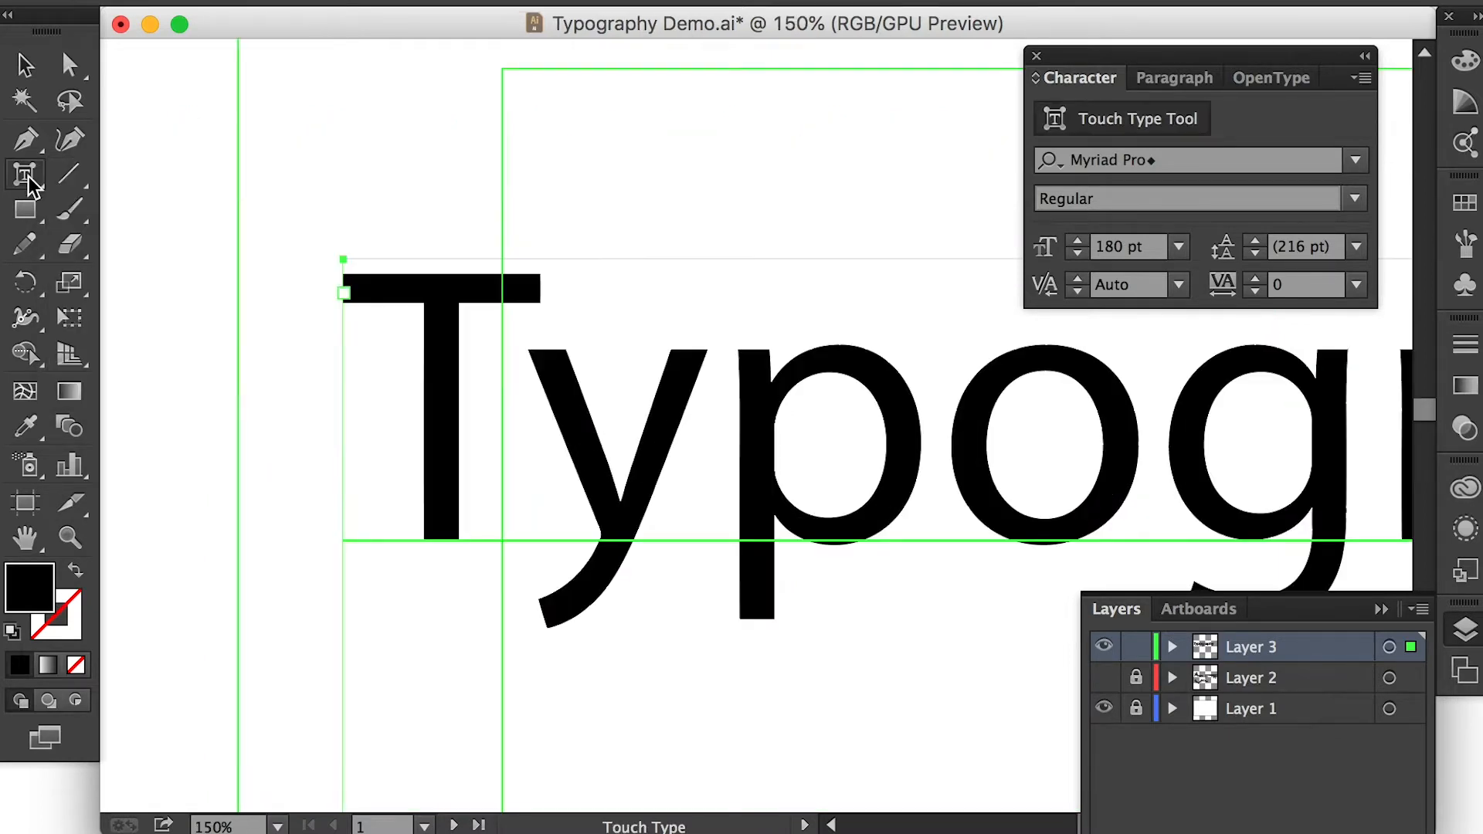
click(31, 177)
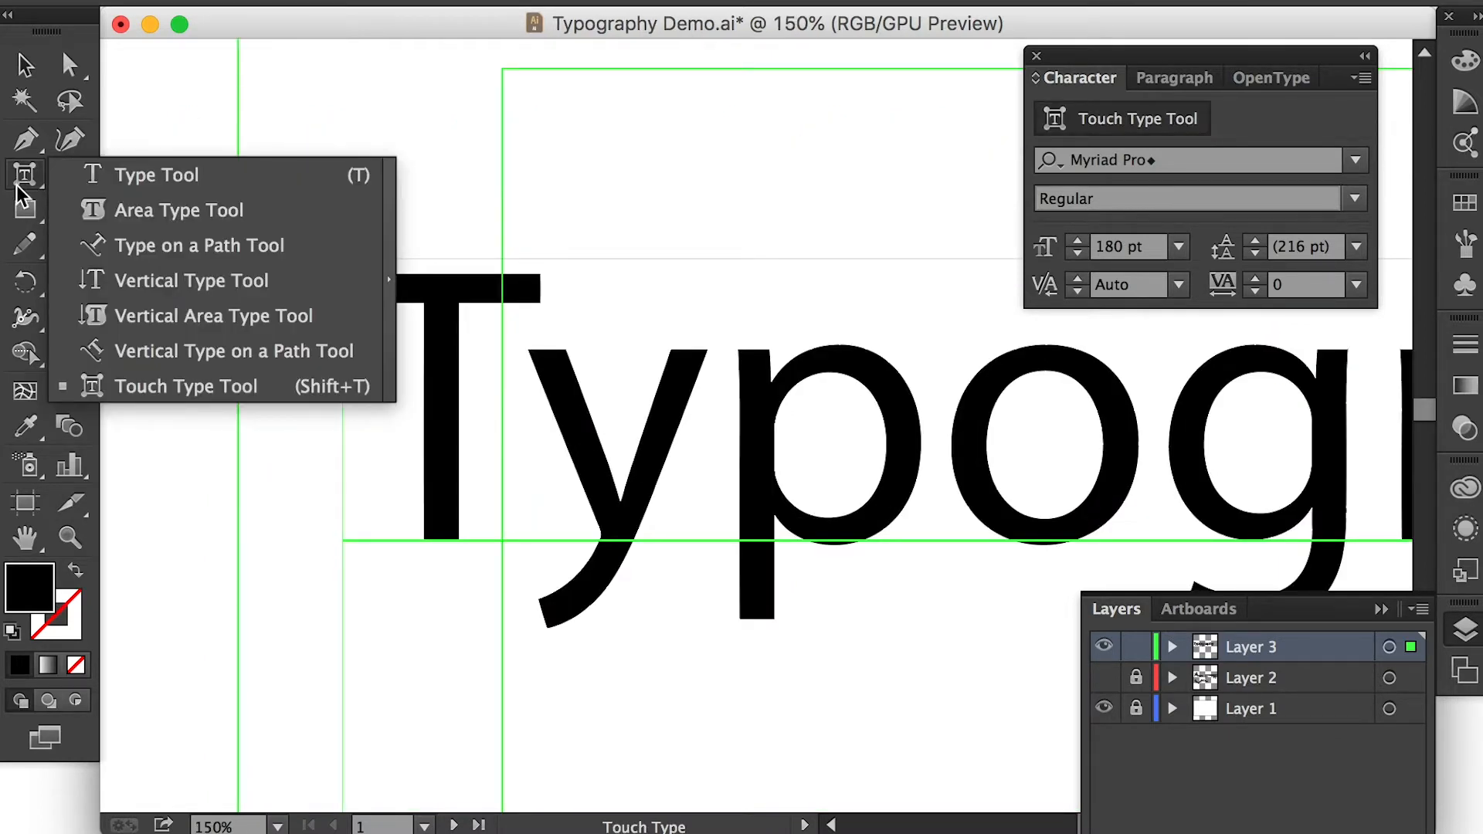
click(438, 294)
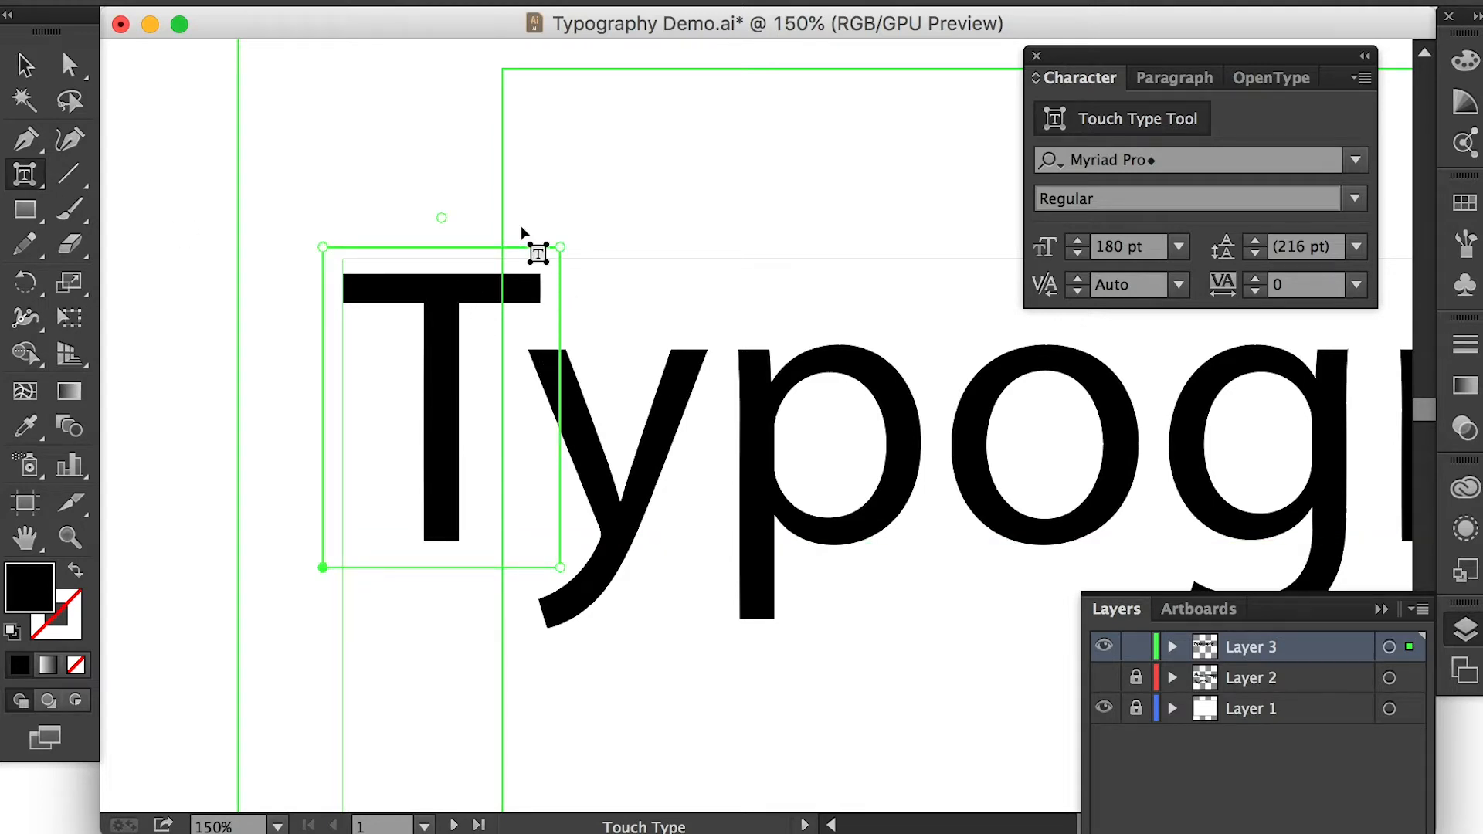
drag(561, 251, 640, 139)
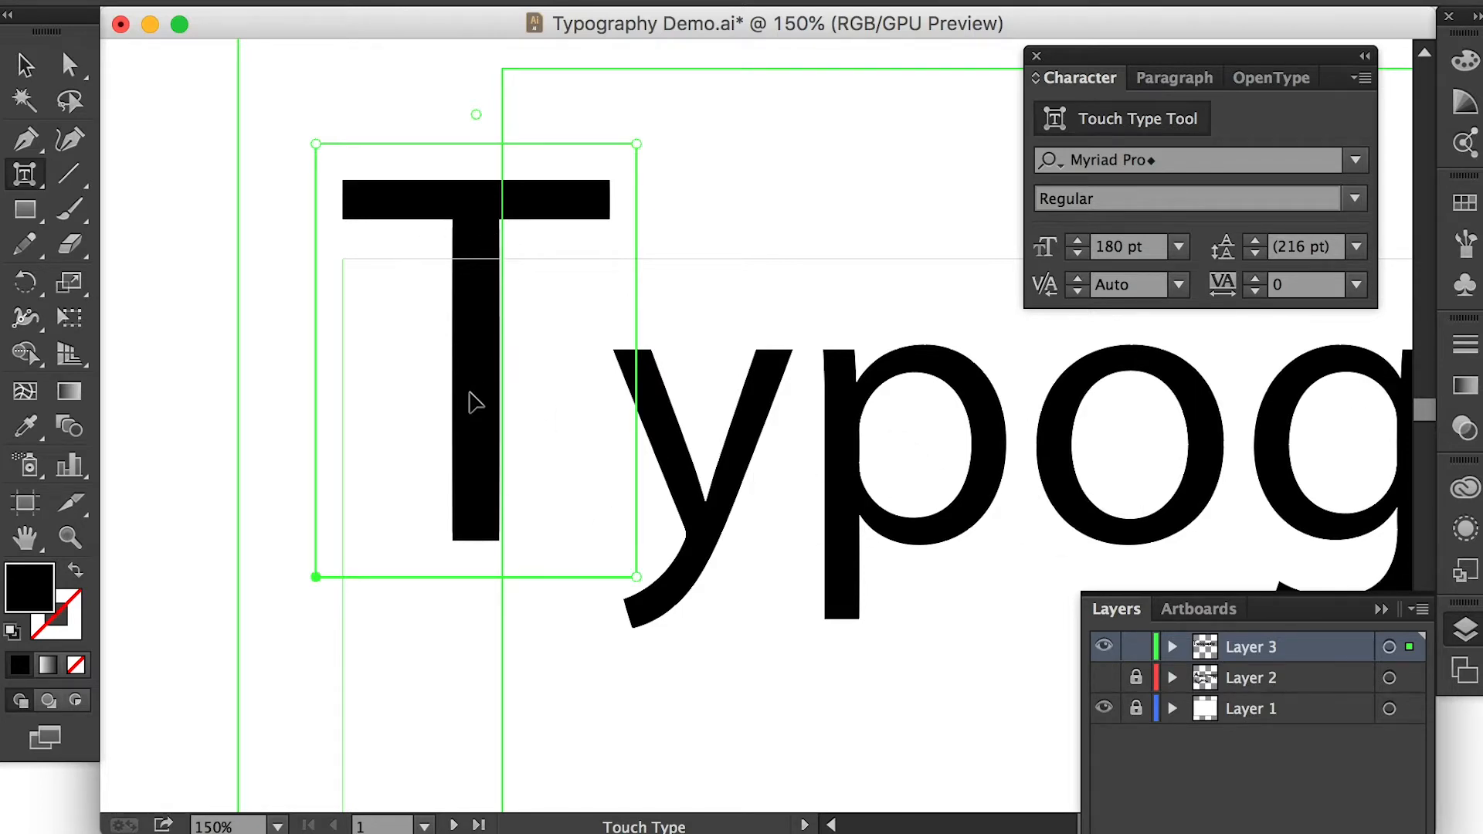
drag(474, 397, 522, 394)
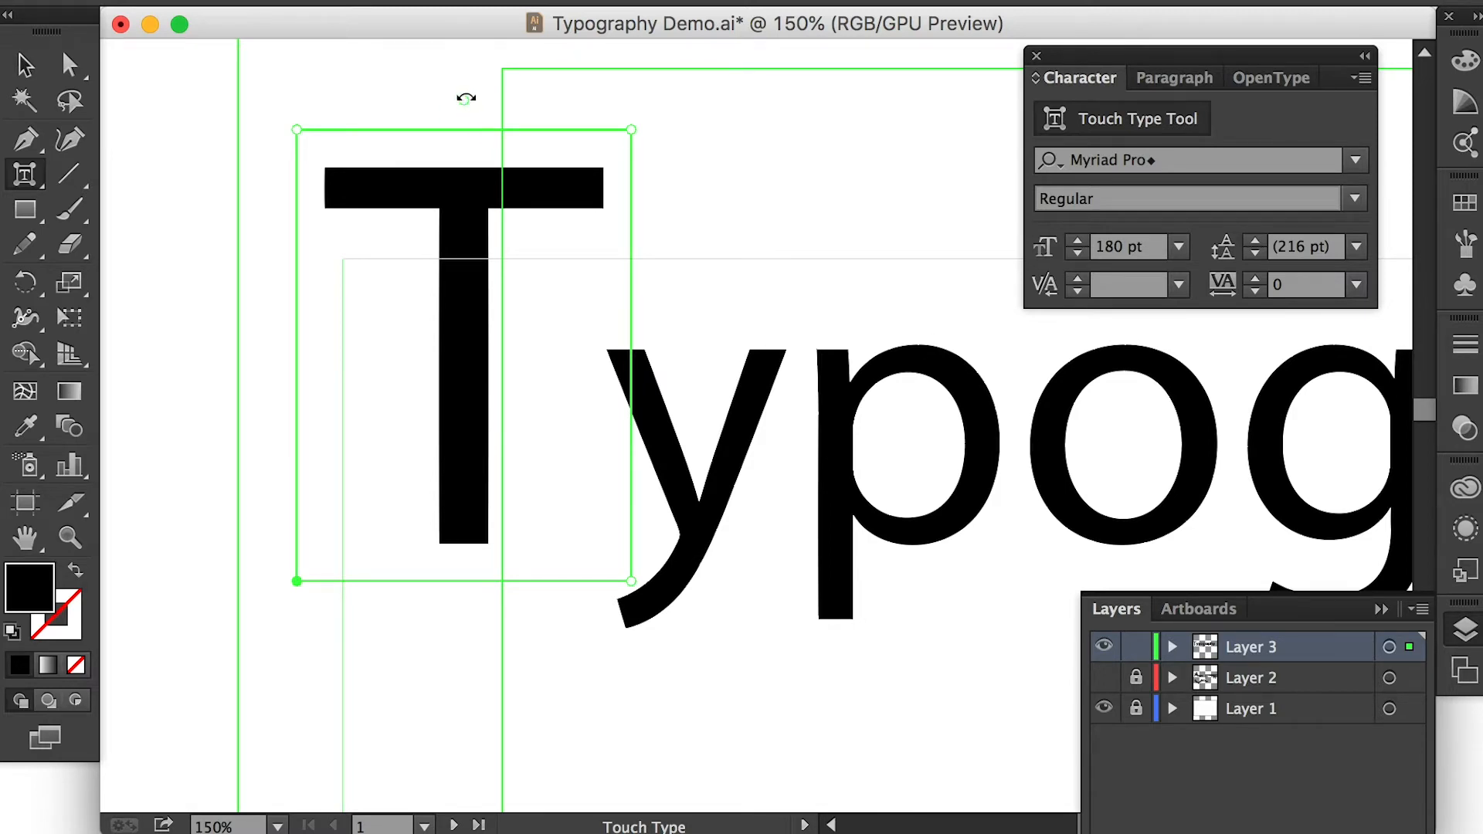
drag(465, 98, 531, 96)
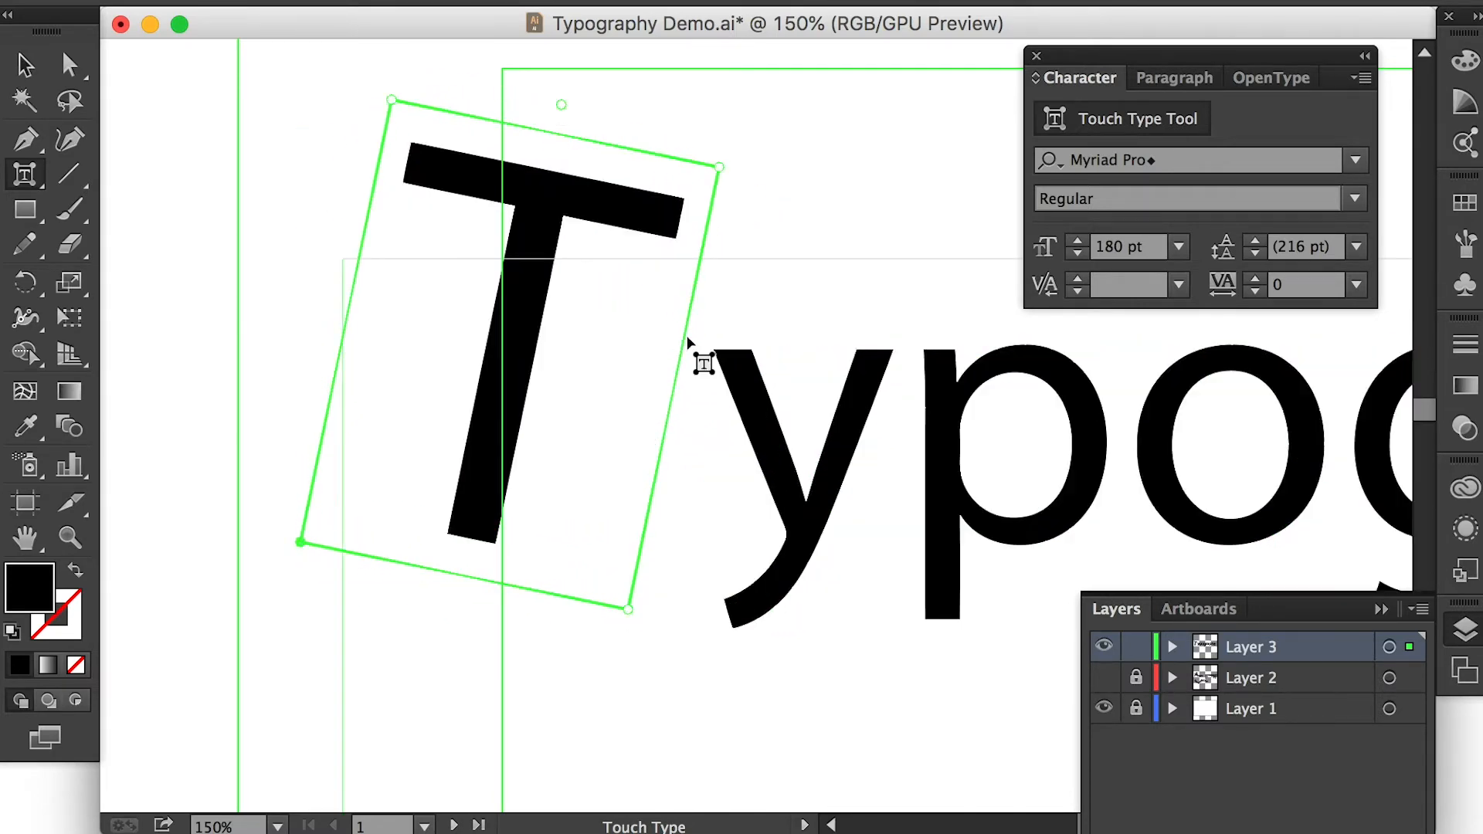
Move the letter y close beside the T's stem and shrink it.
click(753, 423)
drag(779, 452, 627, 419)
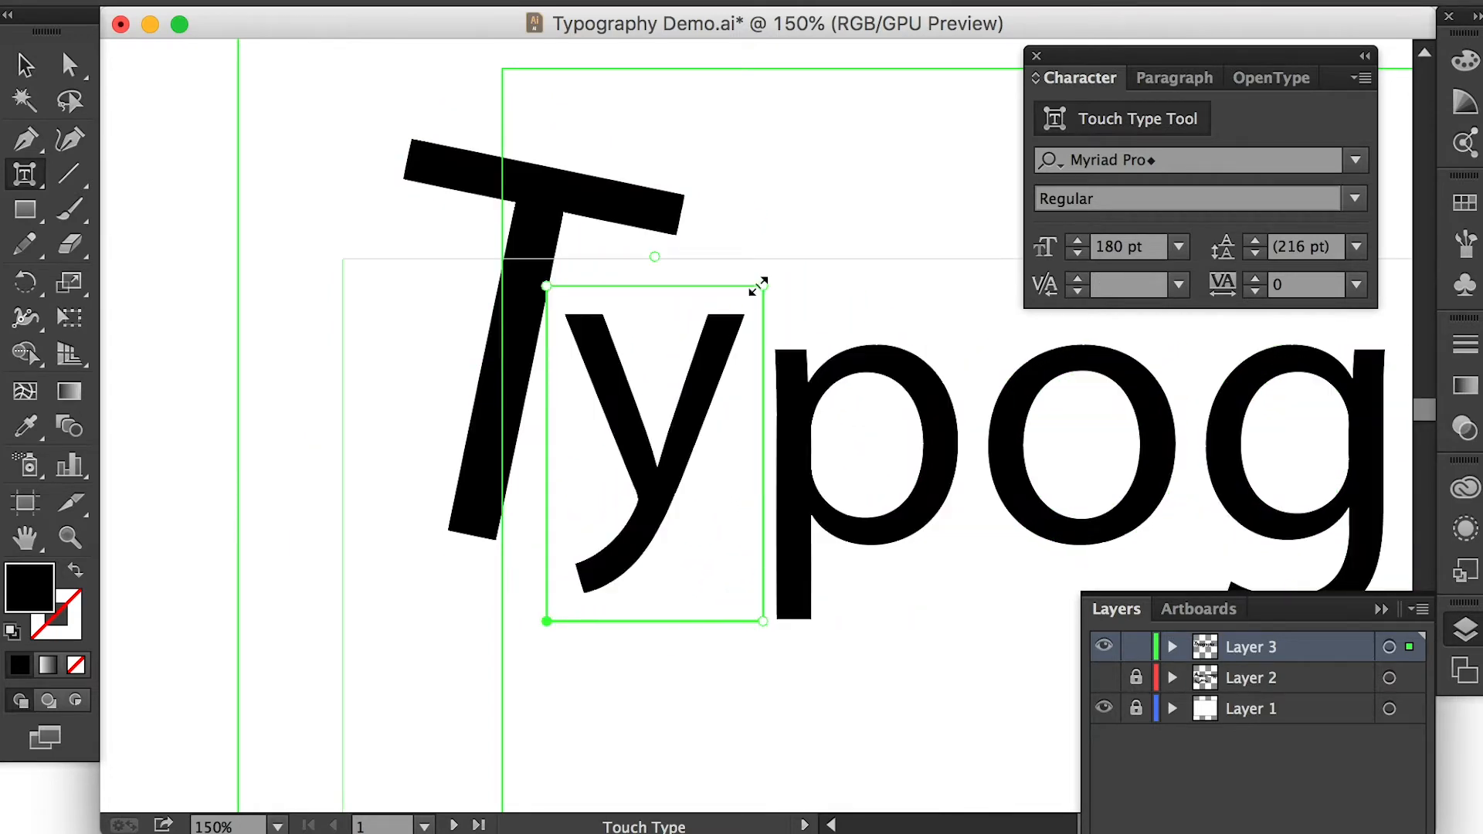
drag(763, 286, 746, 311)
Enlarge the first letter p well above its neighbours and make it slightly narrower in proportion.
drag(920, 223, 1016, 151)
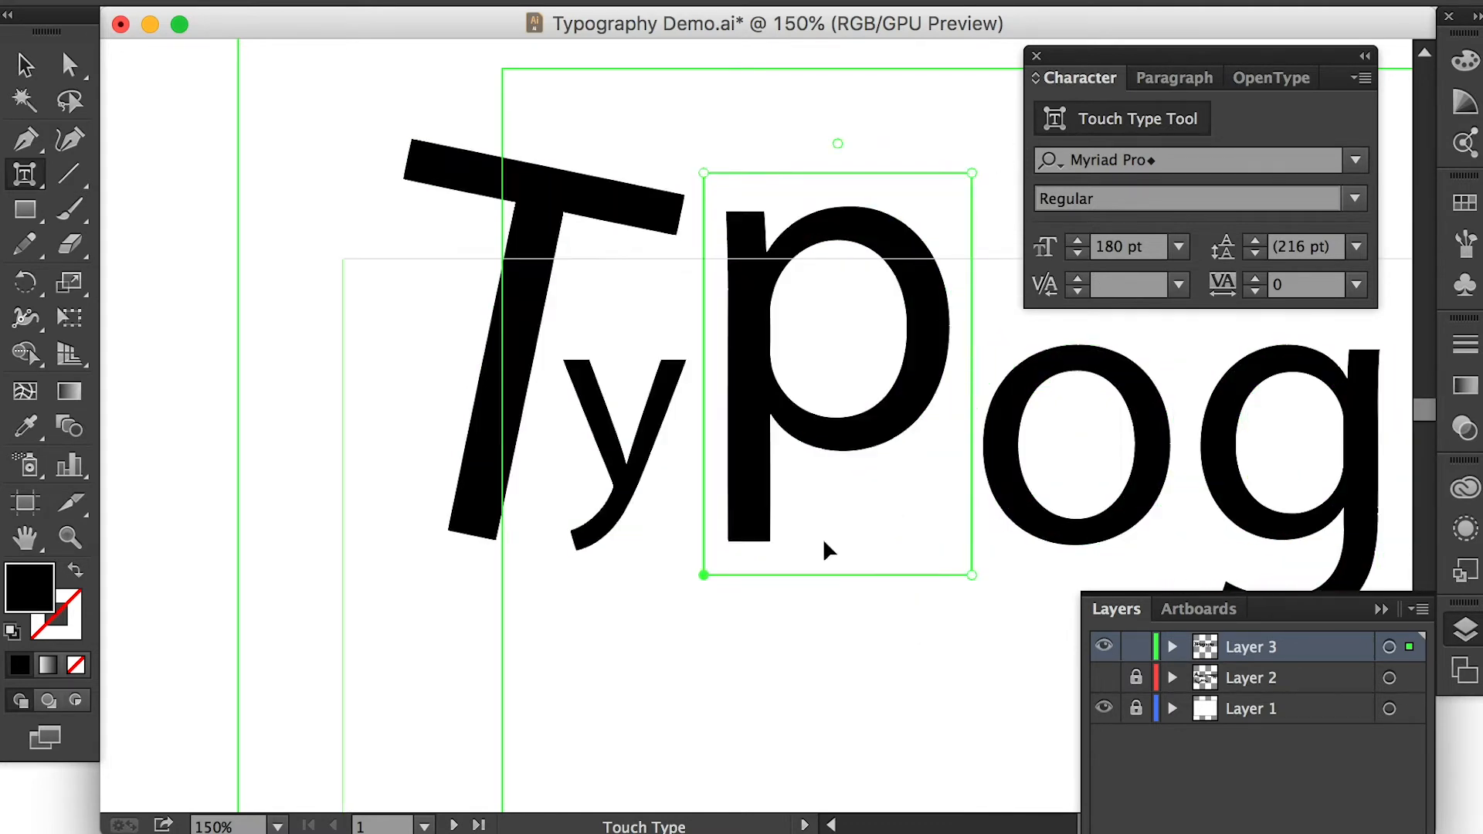
drag(973, 583, 937, 601)
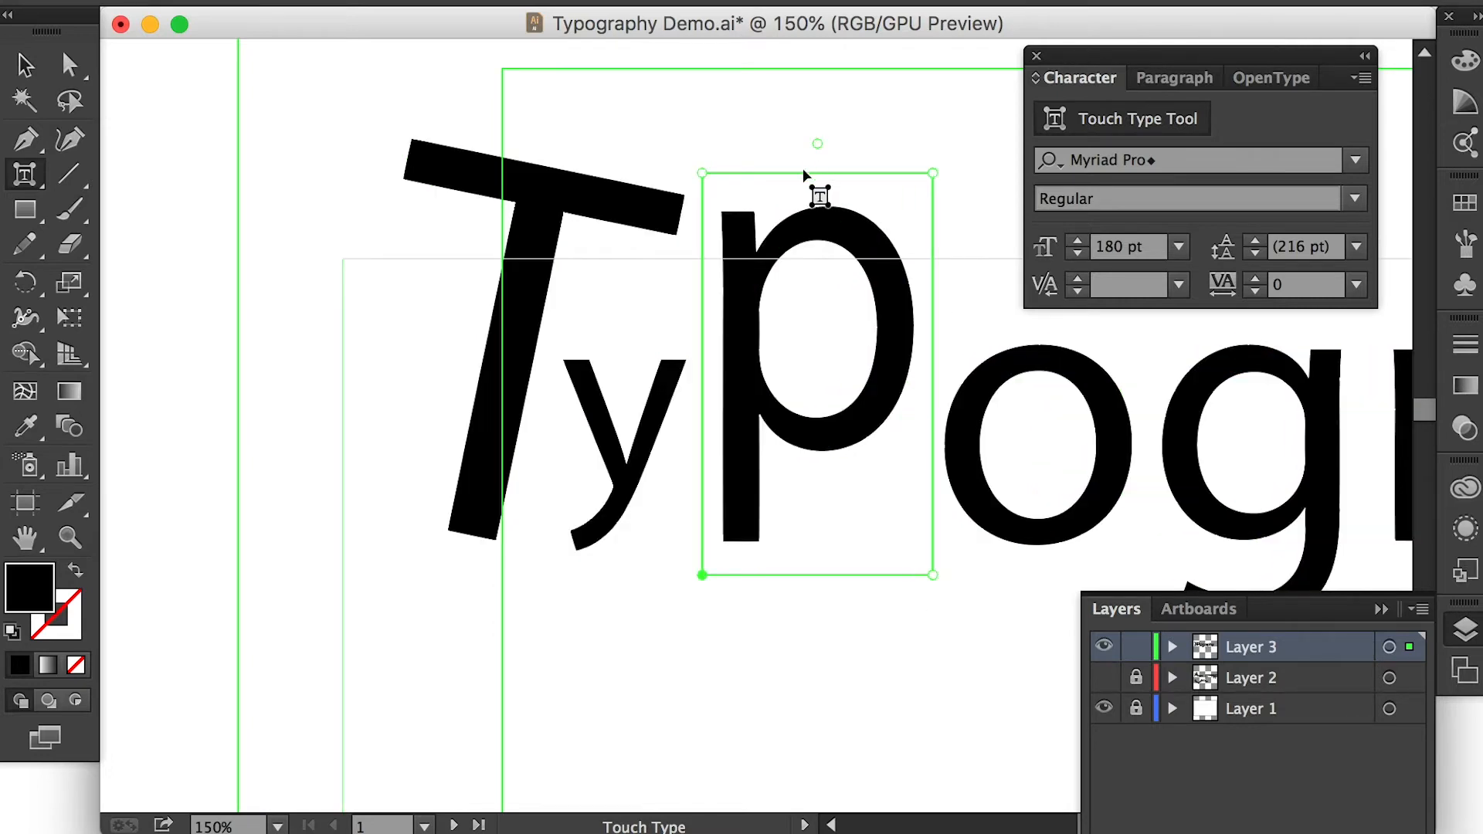
drag(933, 174, 1002, 94)
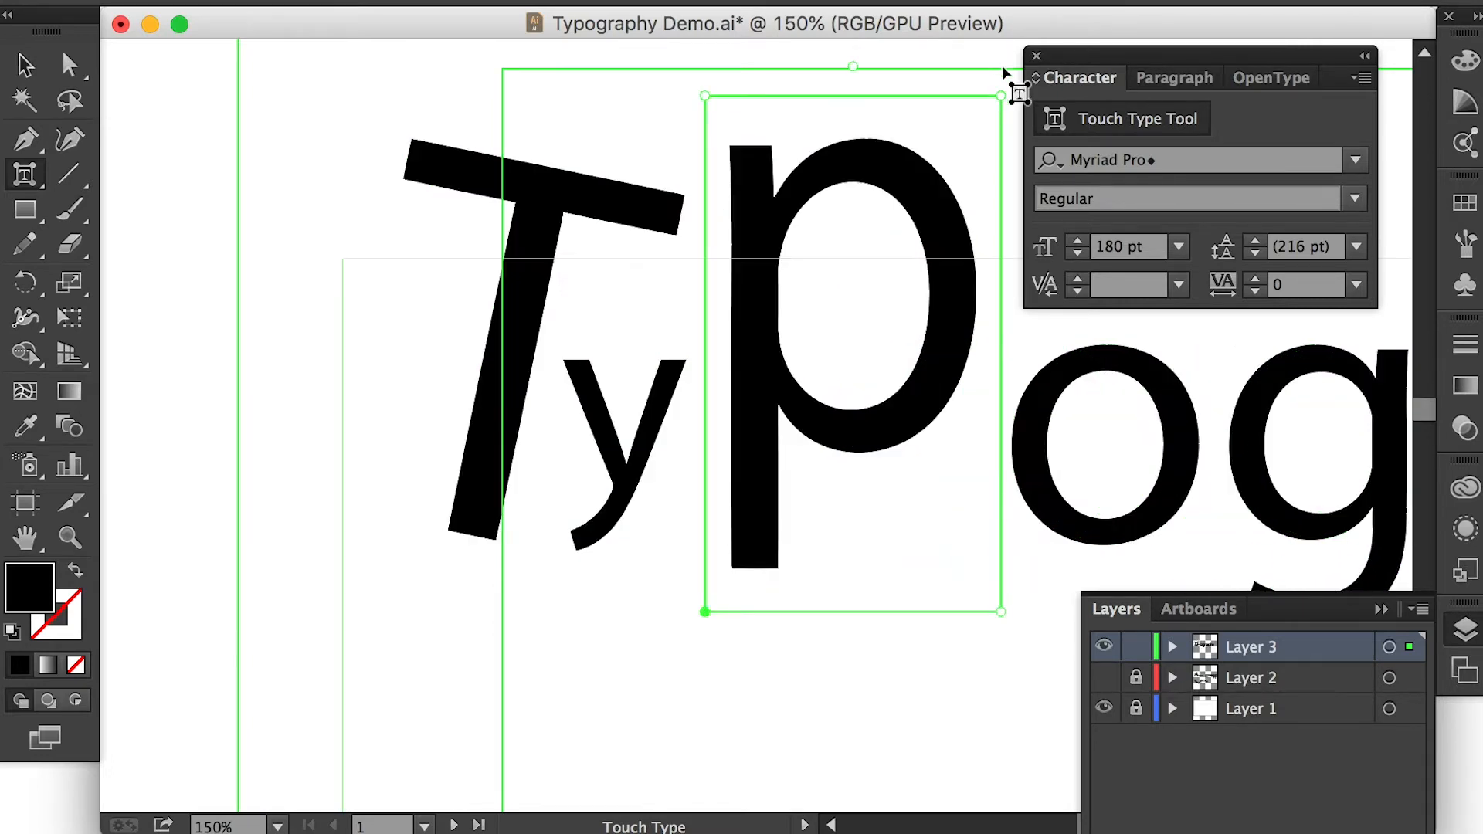
Stagger the following letters closer together, lowering the o and r and raising the g and a.
click(1040, 499)
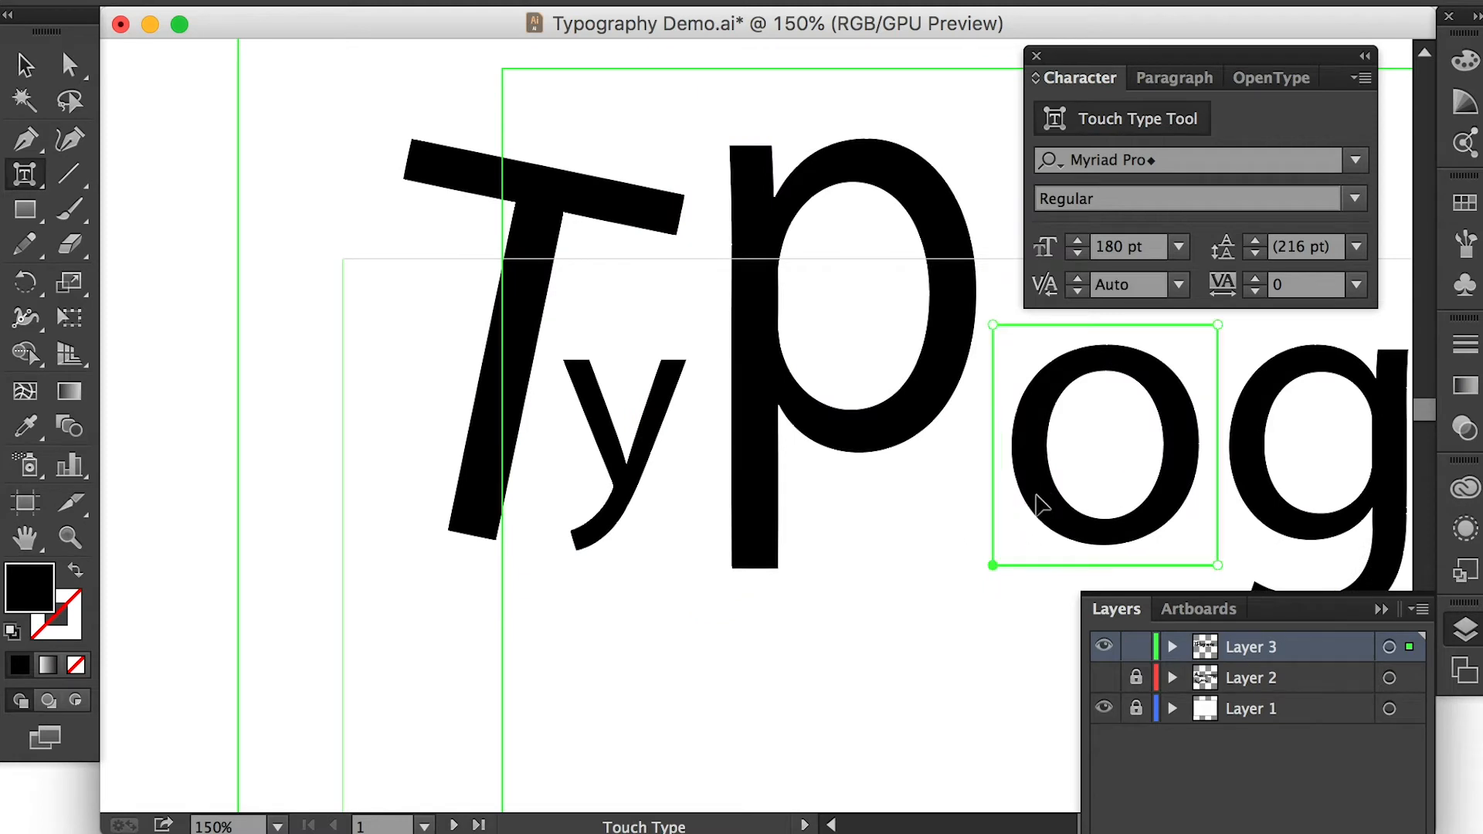
drag(1040, 502, 962, 527)
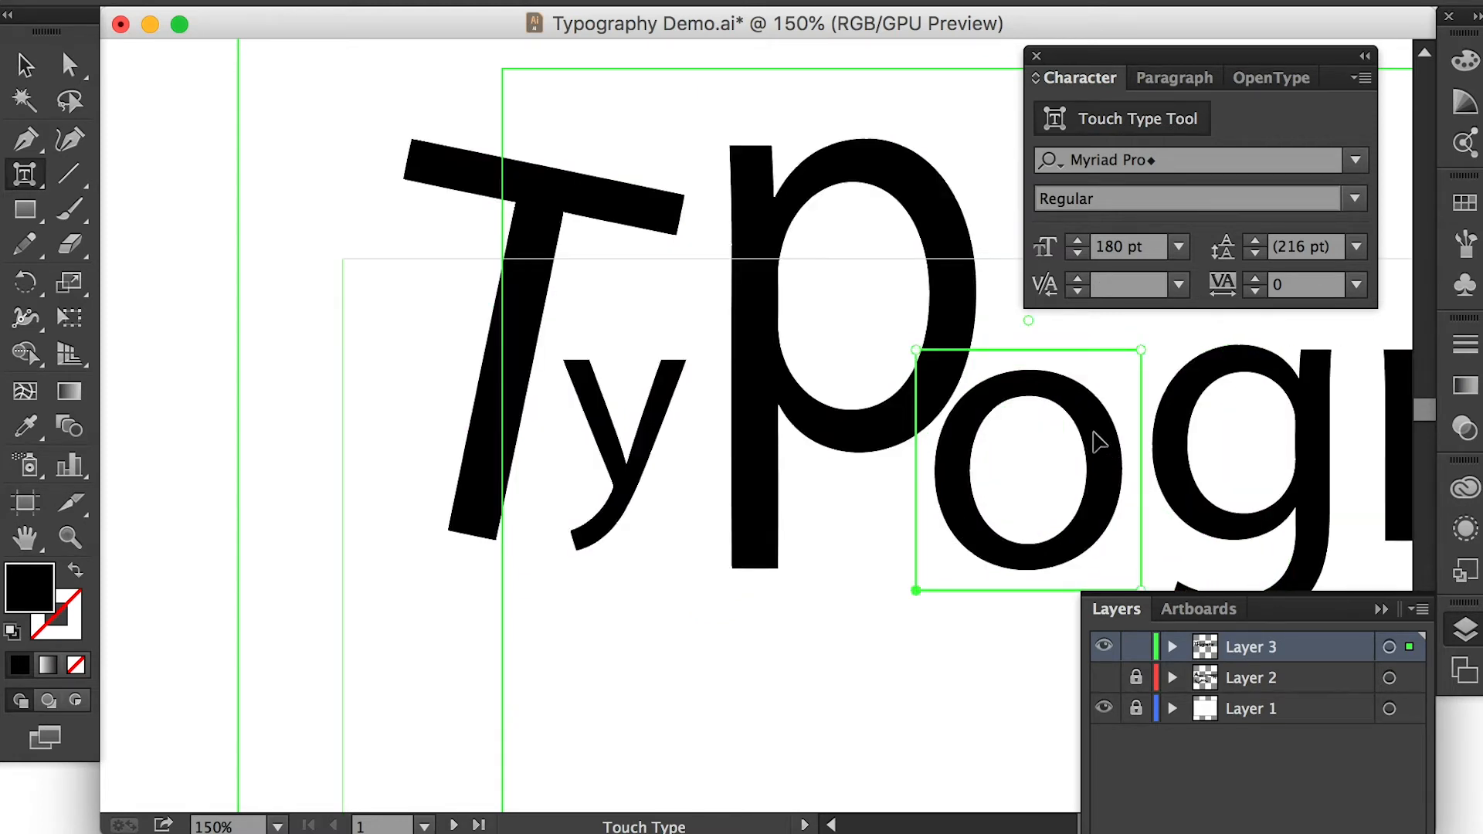
drag(823, 401, 825, 369)
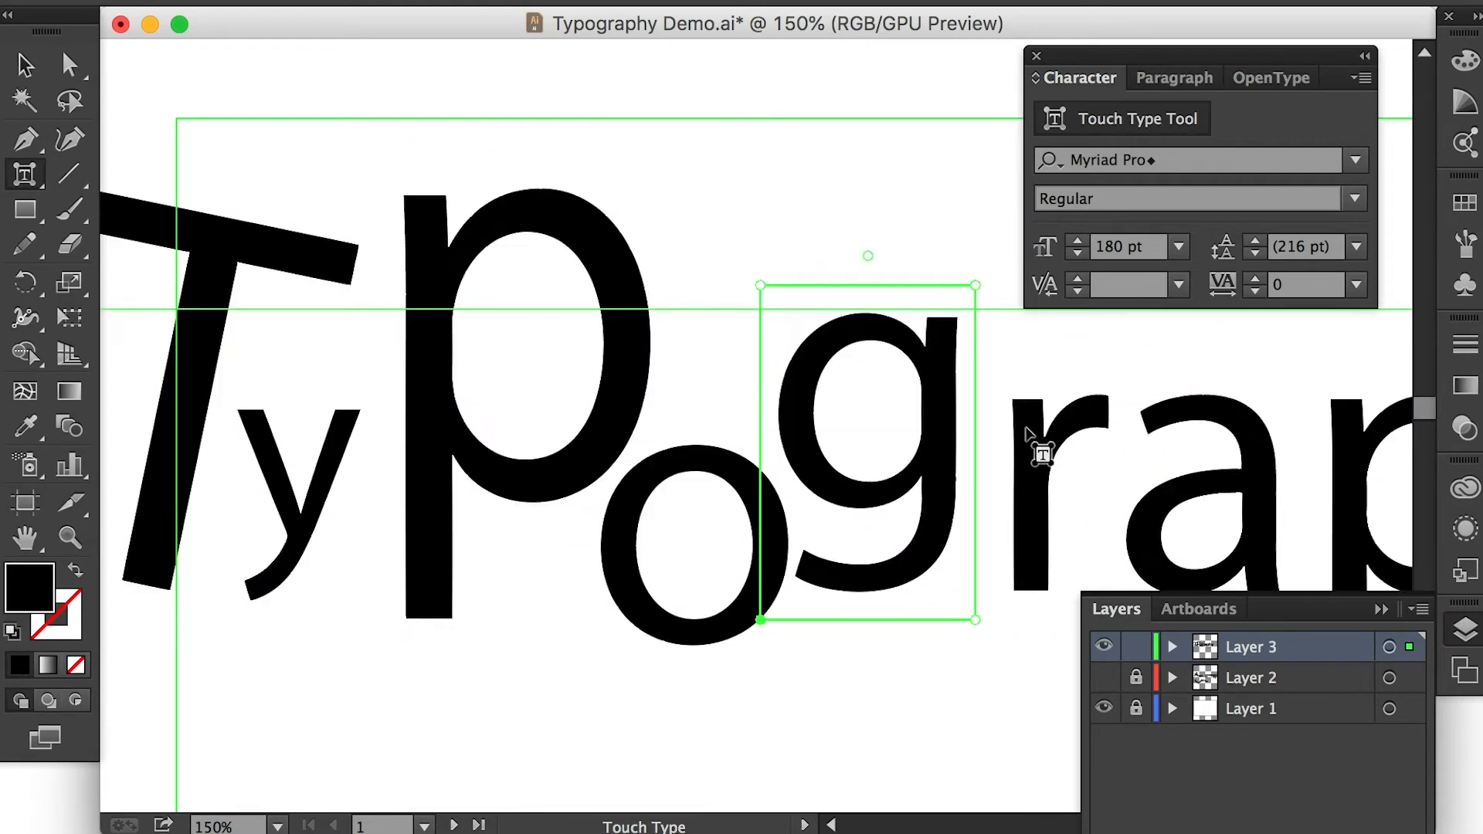
click(1040, 442)
drag(1040, 441, 1001, 458)
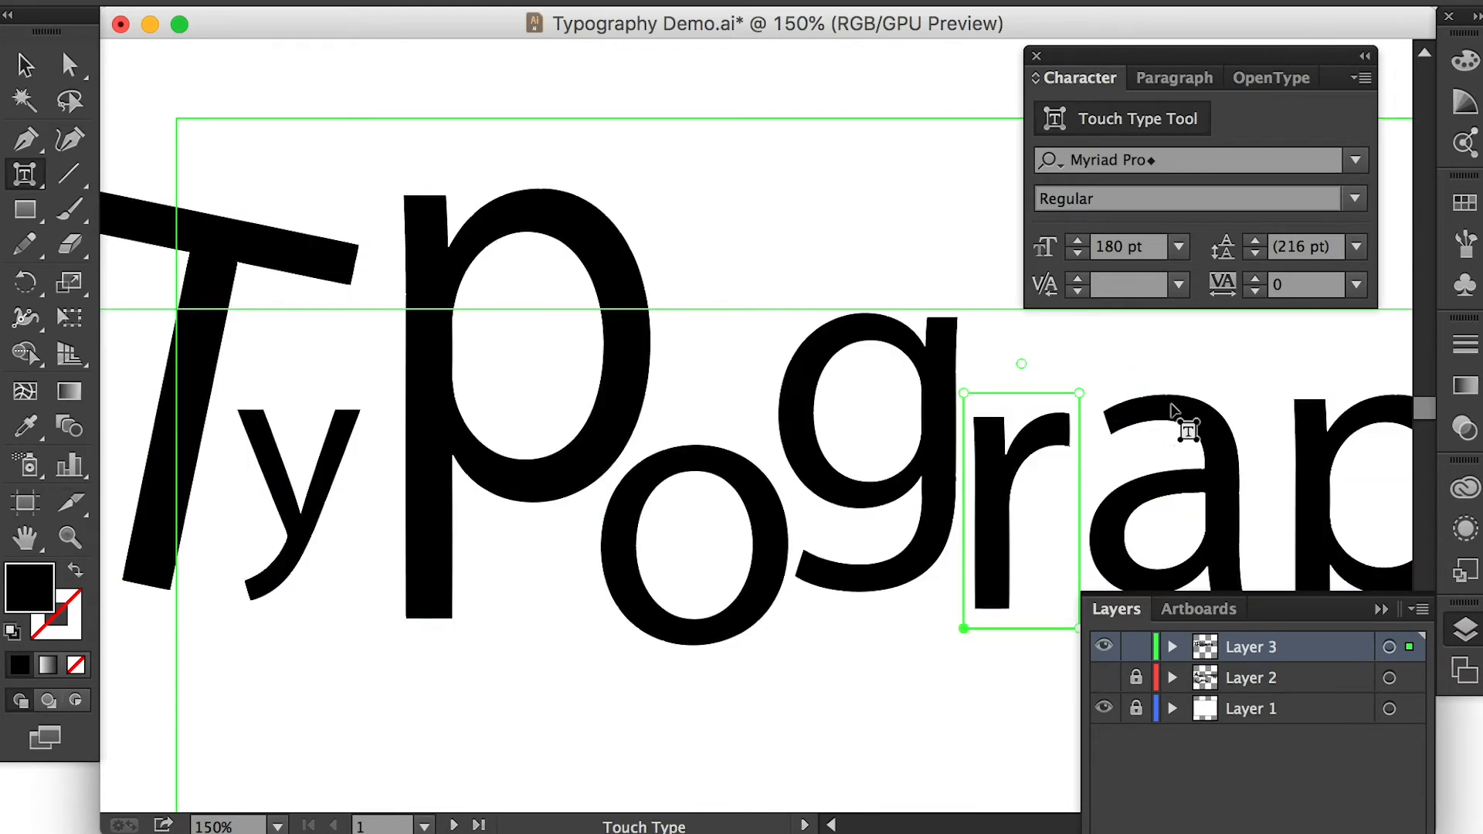
click(1180, 351)
click(1182, 429)
drag(1182, 429, 1159, 395)
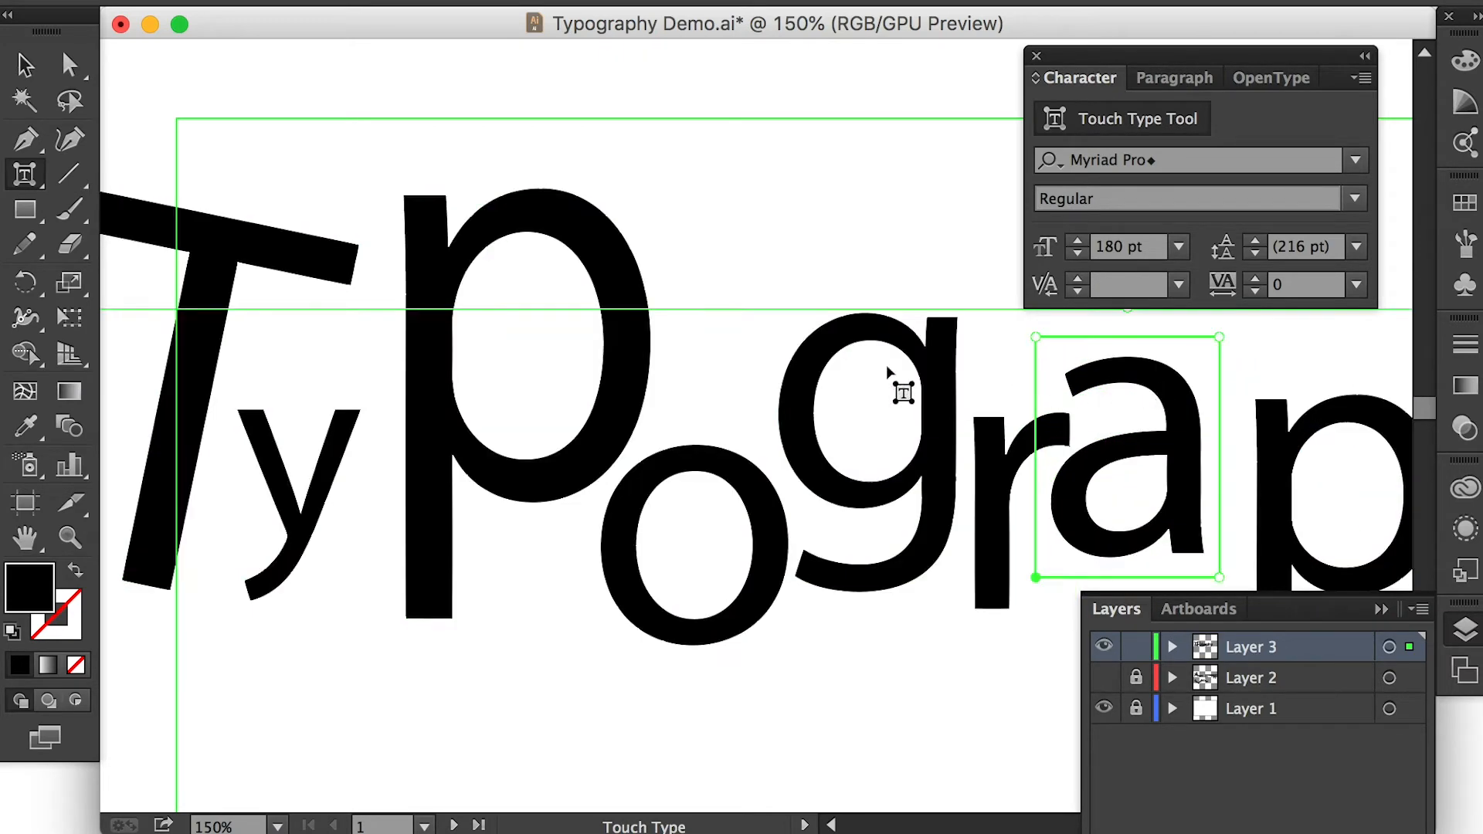
Select the whole Typography text object and examine its staggered letters and separate baselines at several magnifications.
click(26, 68)
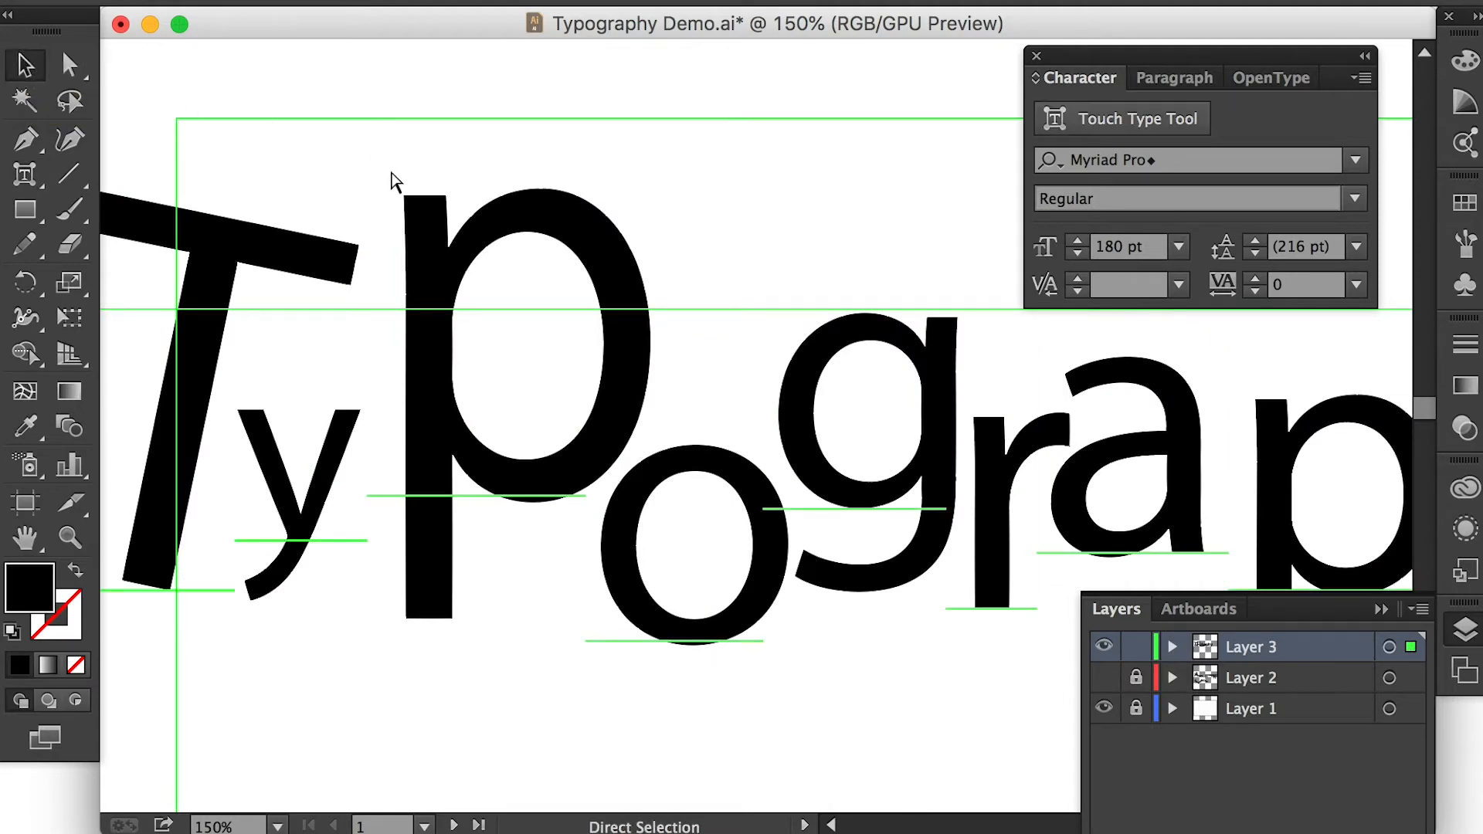
key(super+minus)
key(super+minus)
key(super+r)
click(779, 456)
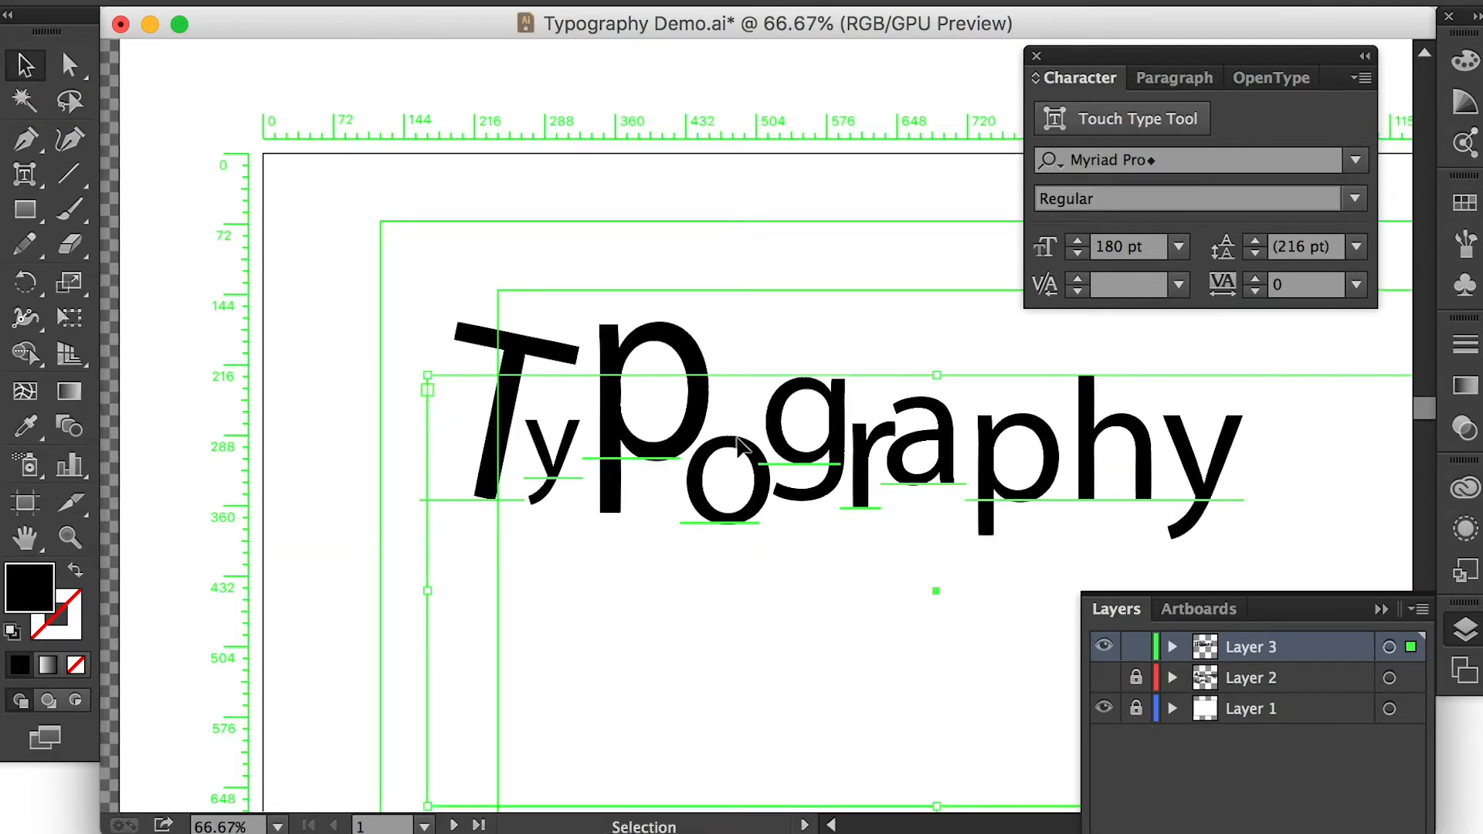
key(super+r)
key(super+plus)
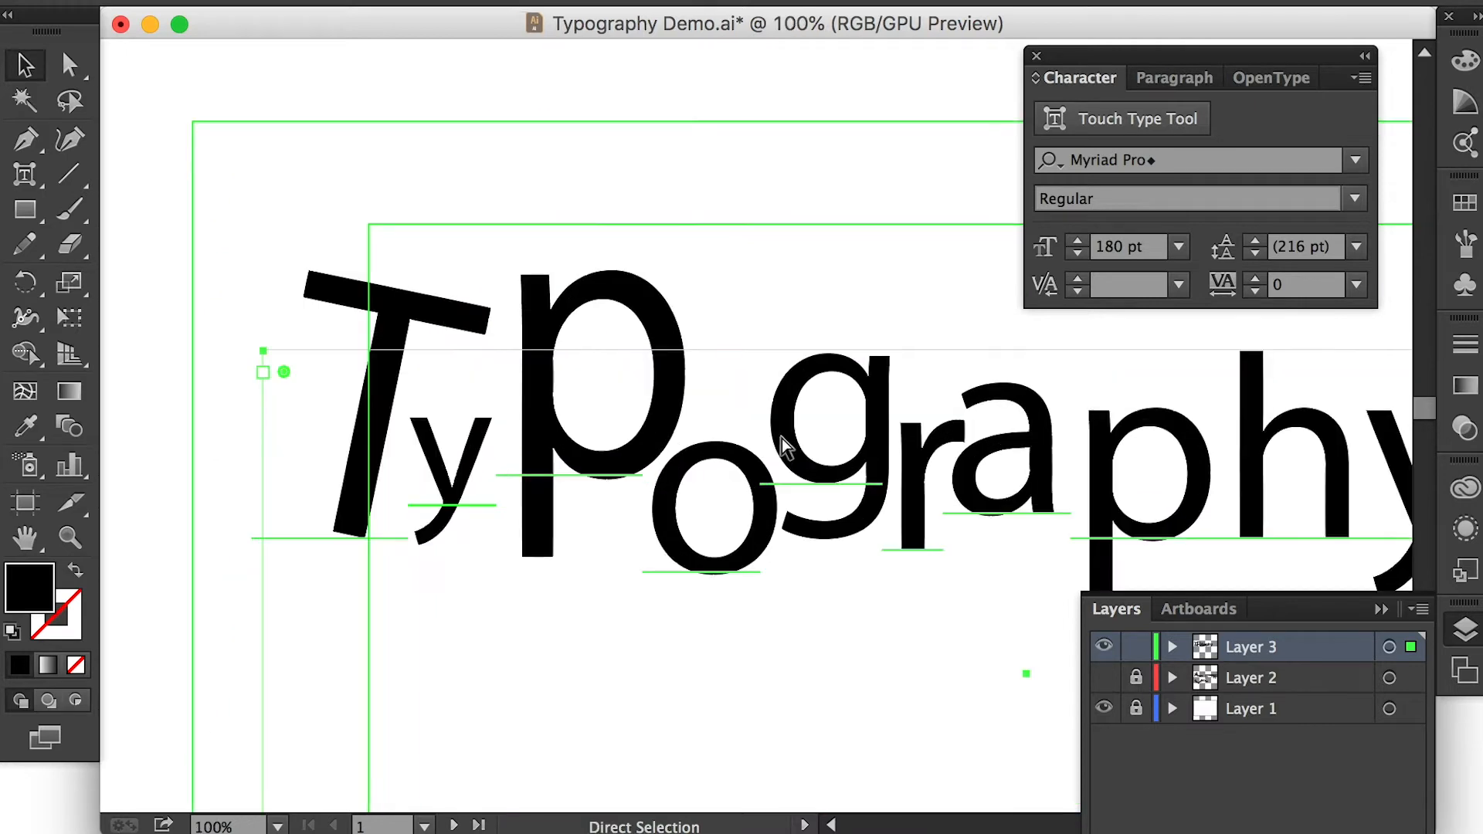
key(super+plus)
key(super+minus)
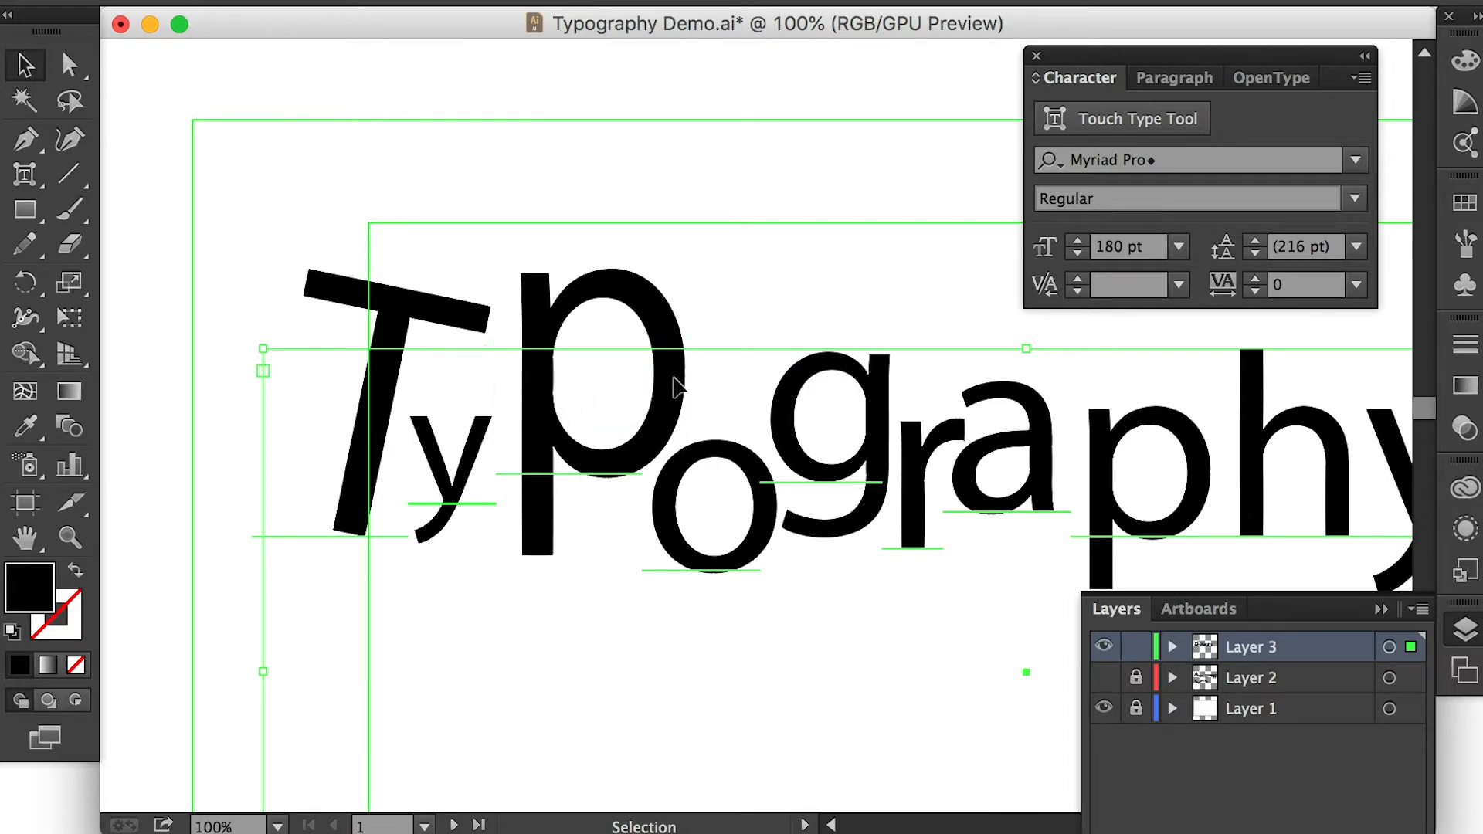
scroll(519, 469, up, 1)
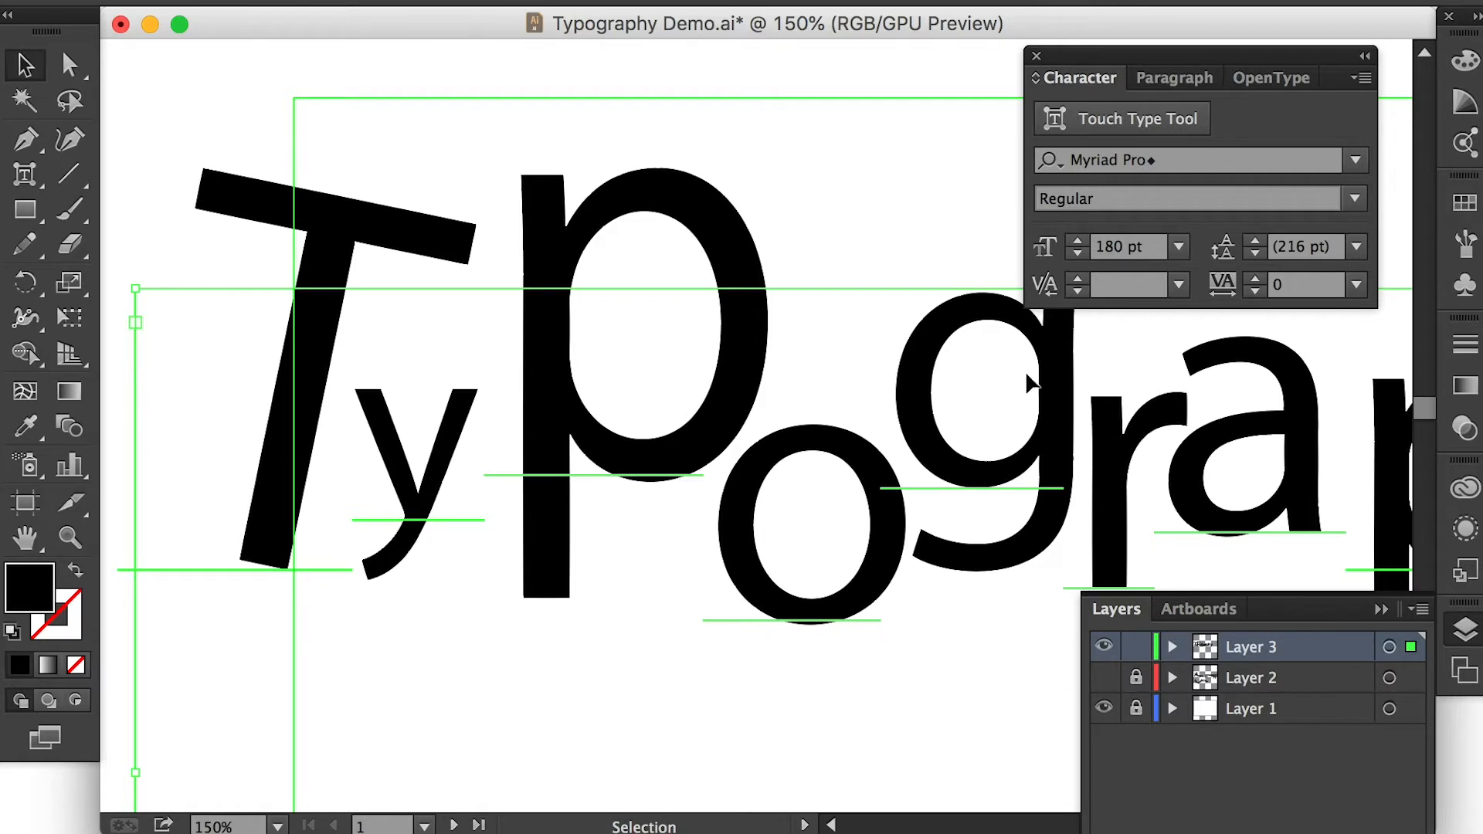
key(super+minus)
key(super+minus)
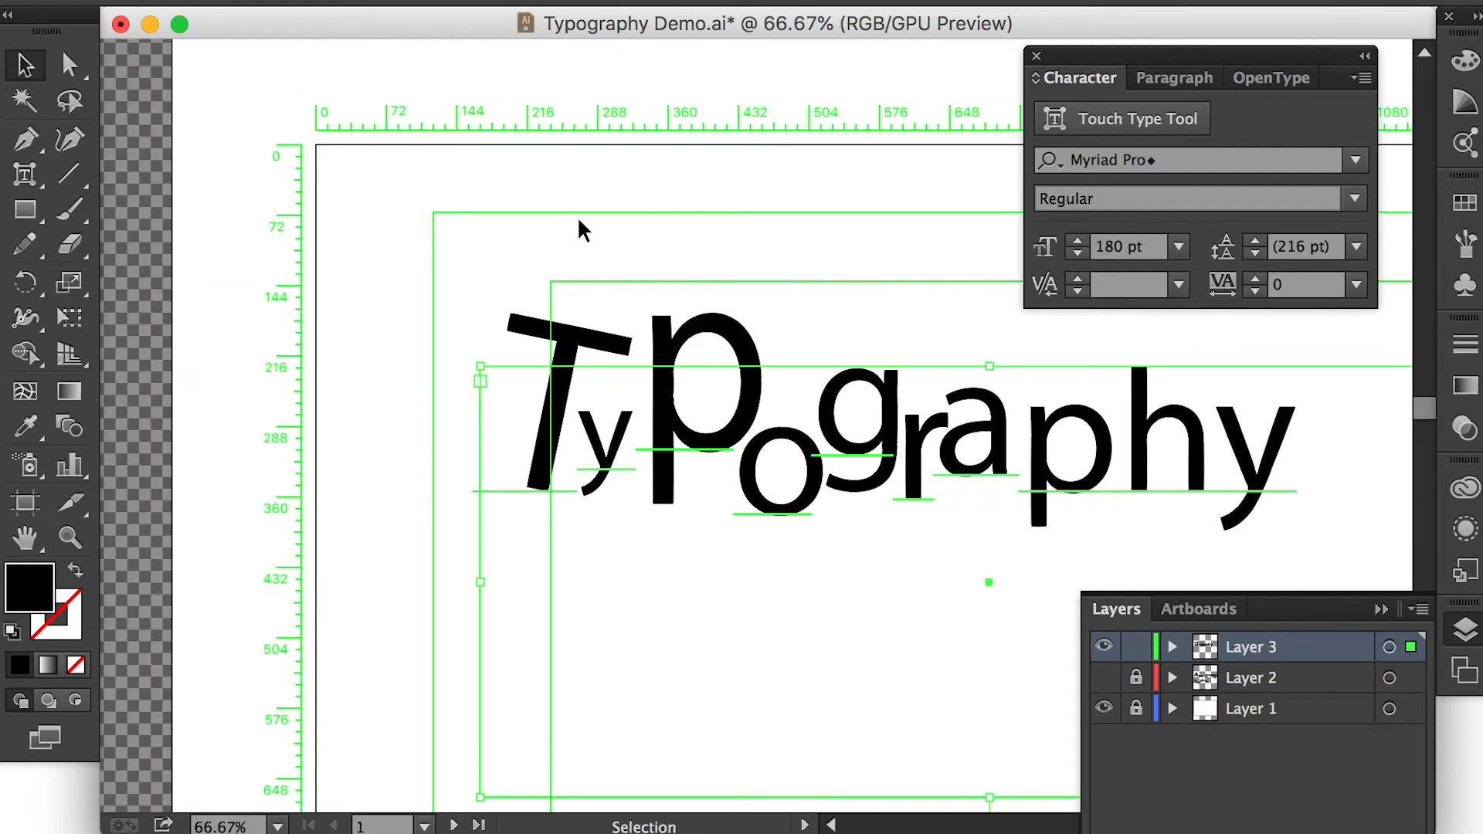
Convert the selected Typography text to outlines.
right_click(654, 422)
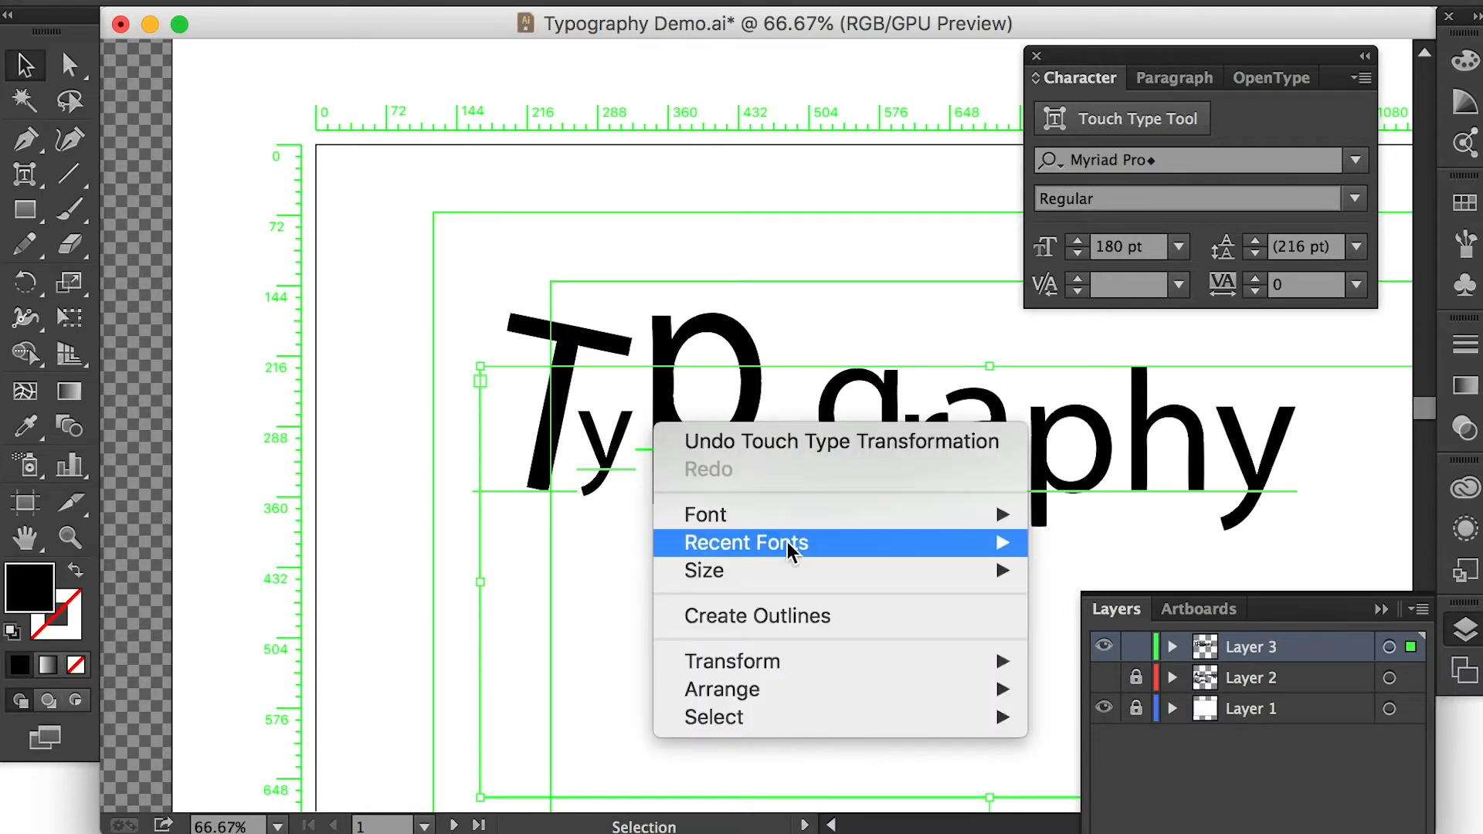
click(850, 620)
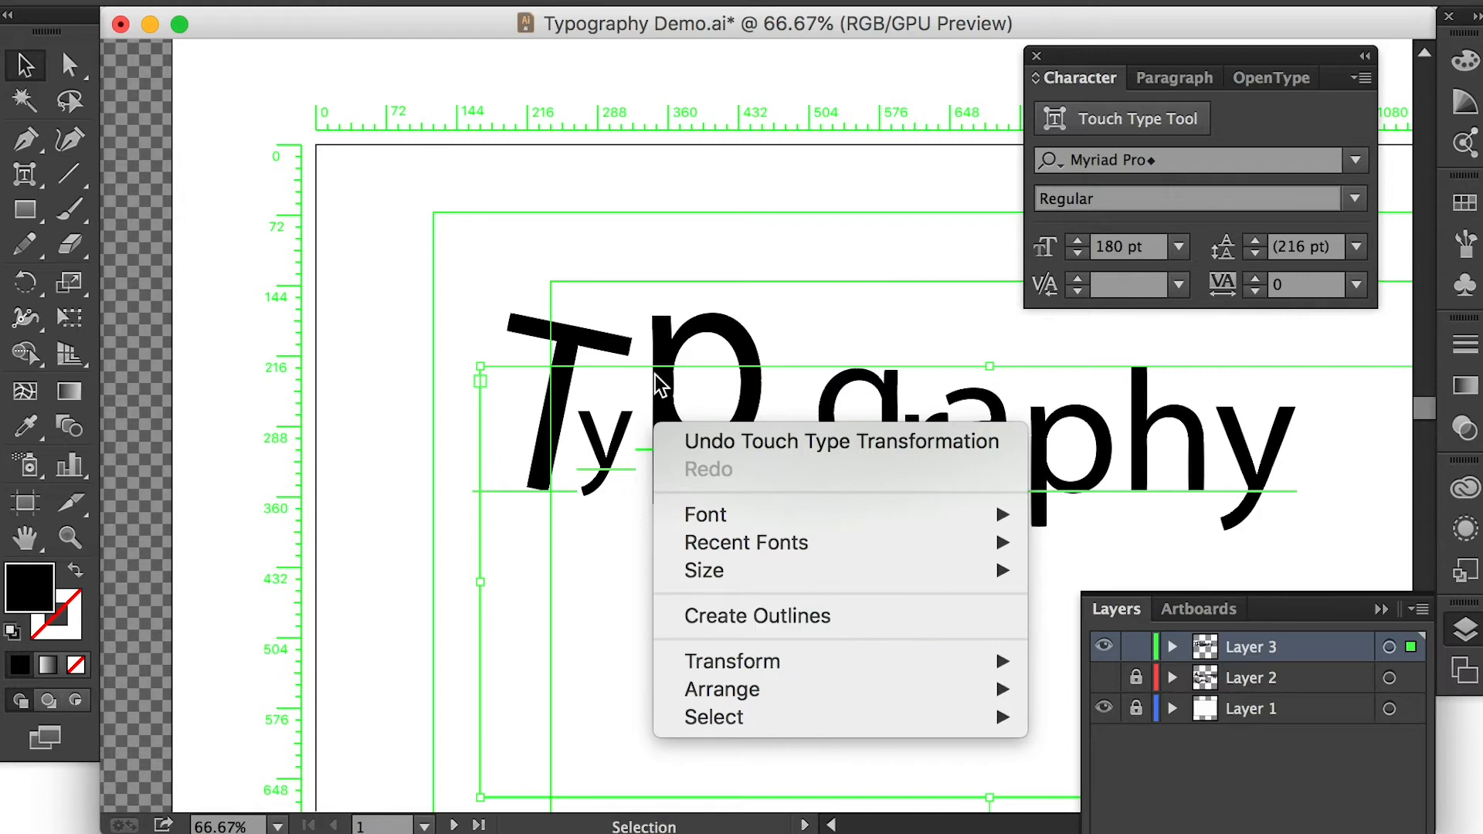
click(377, 1)
click(377, 1)
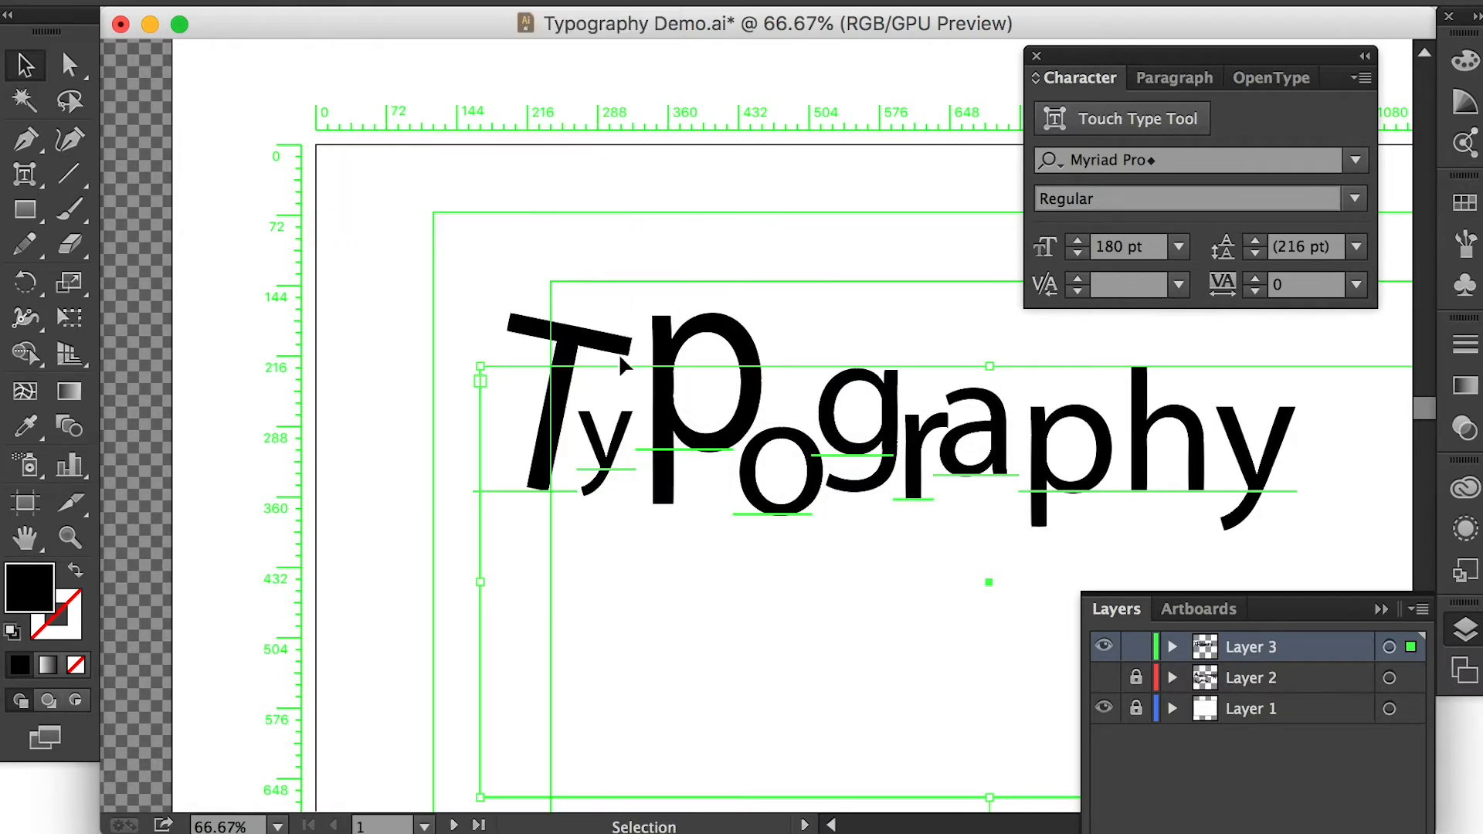
click(461, 0)
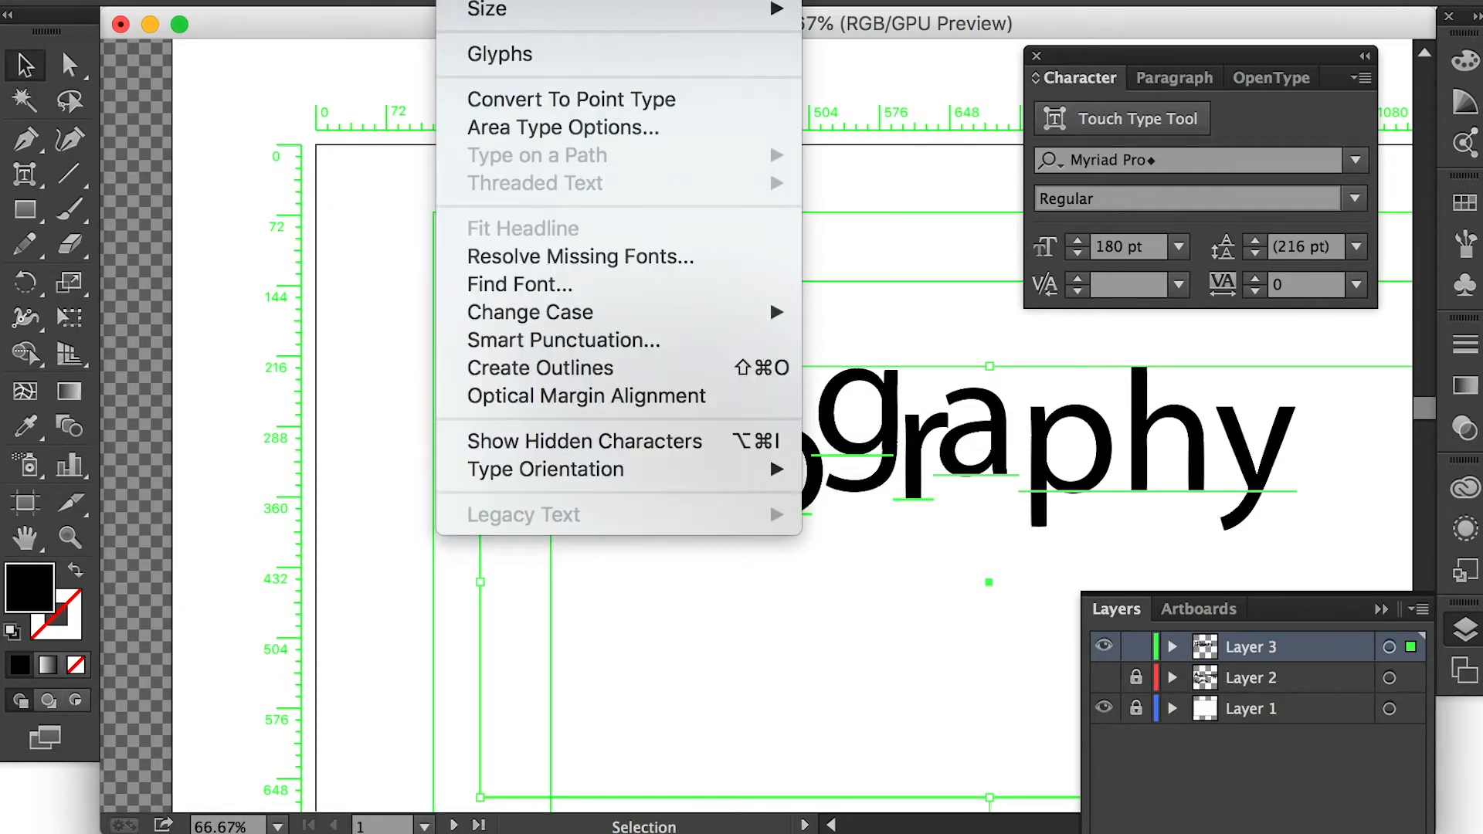
click(622, 378)
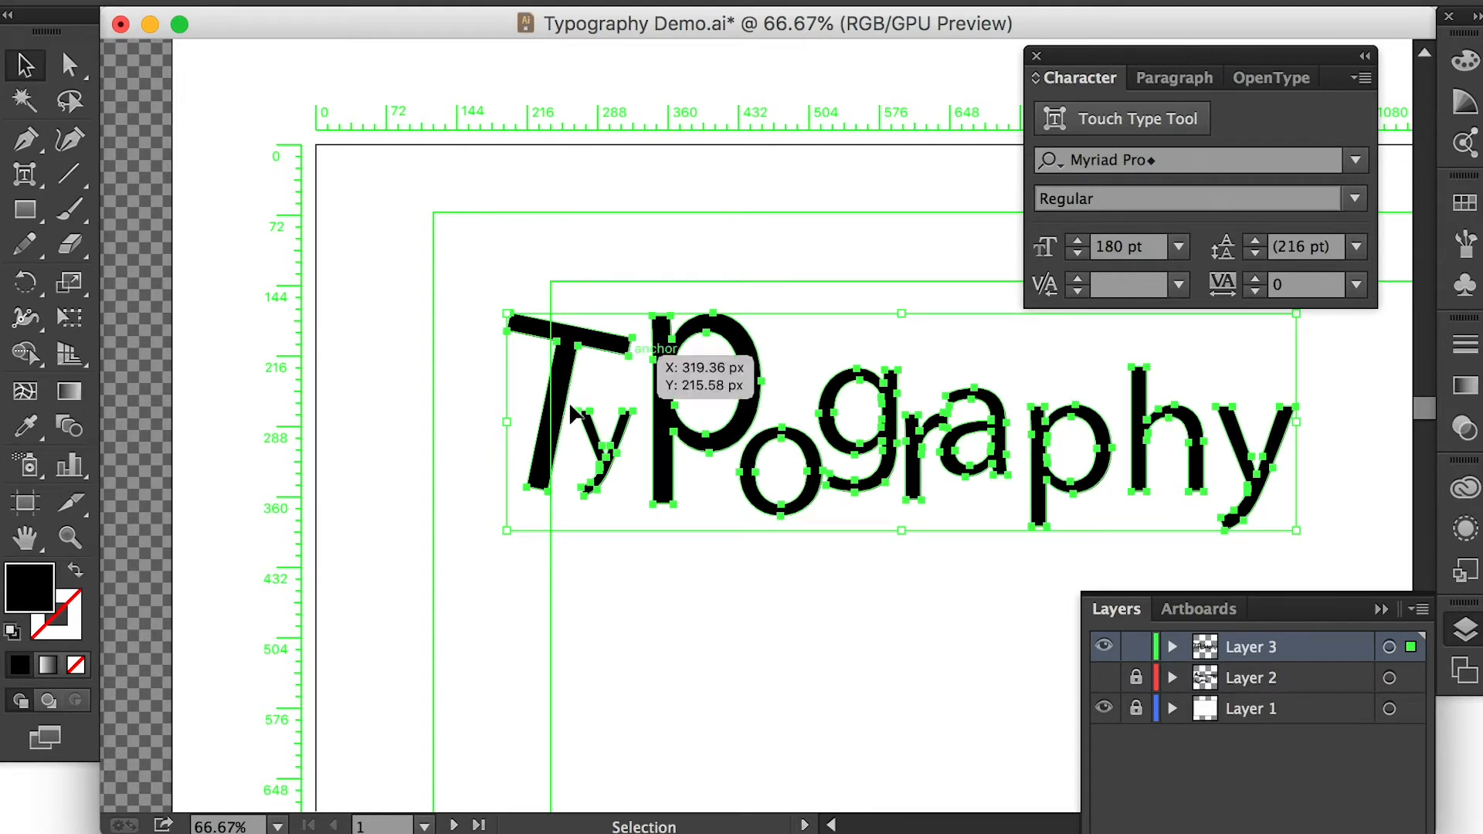
Ungroup the outlined Typography lettering so each letter can be selected separately.
key(super+equal)
key(super+equal)
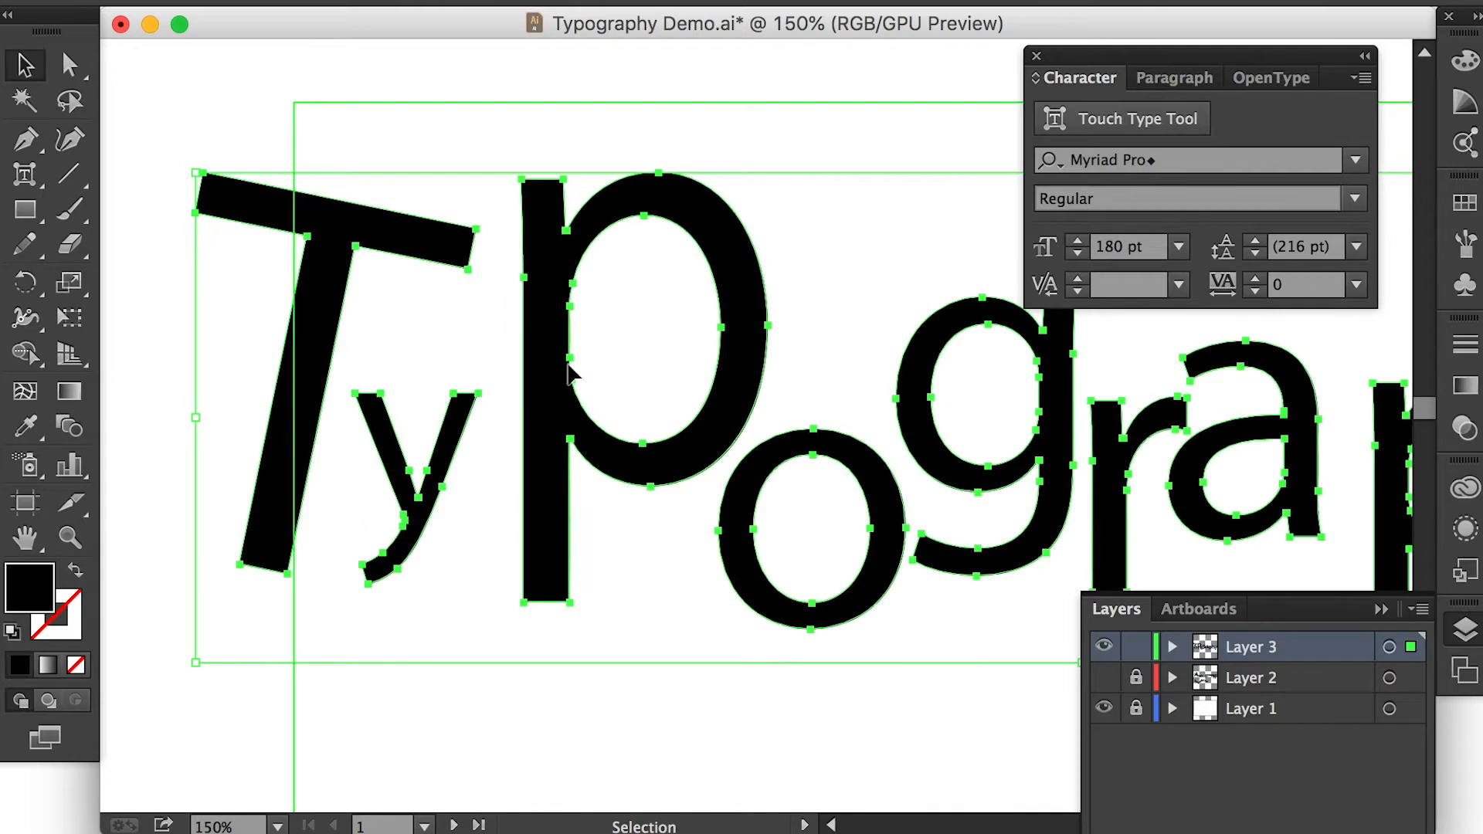
key(super+z)
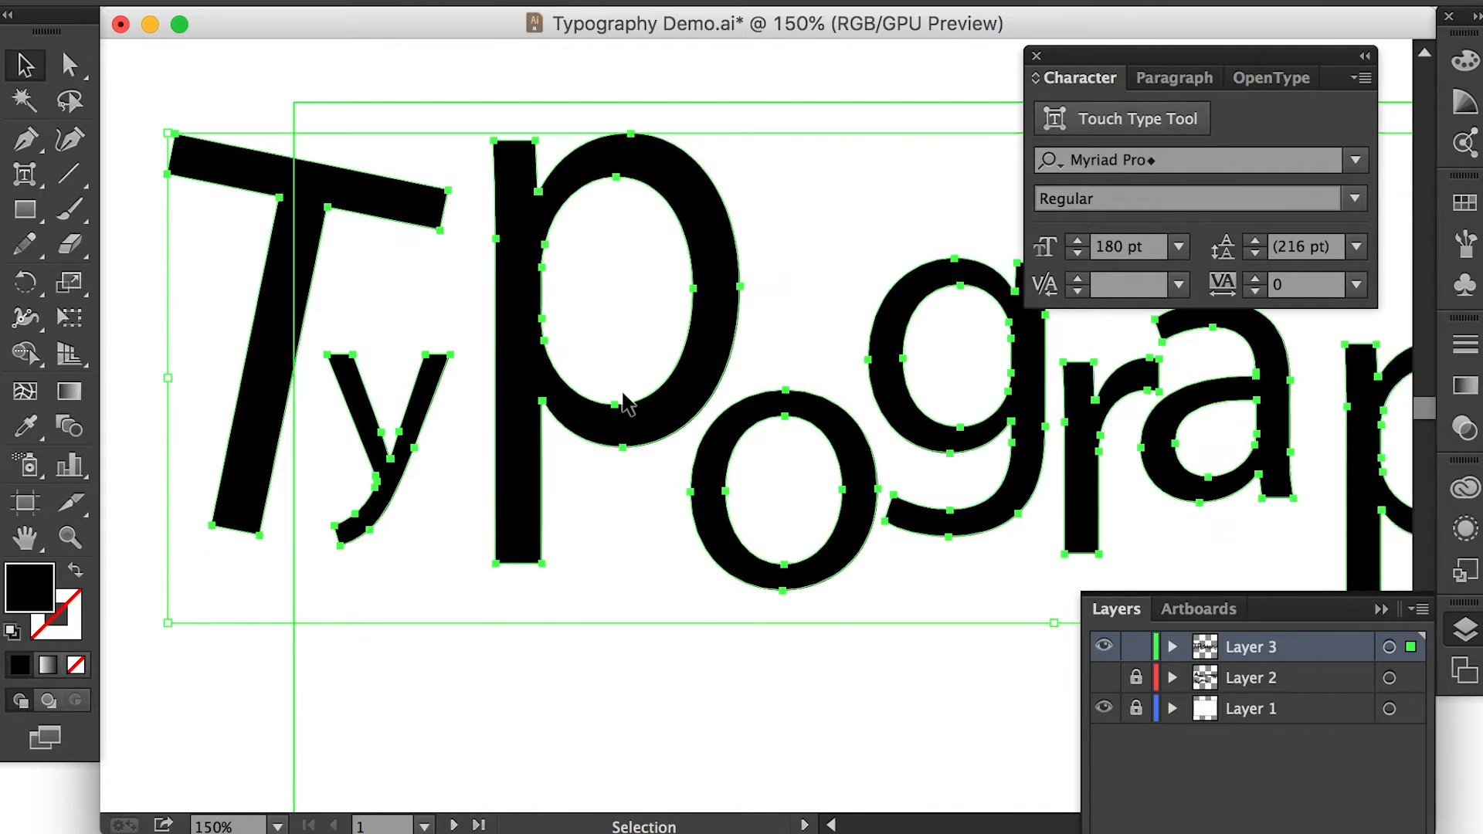
right_click(514, 370)
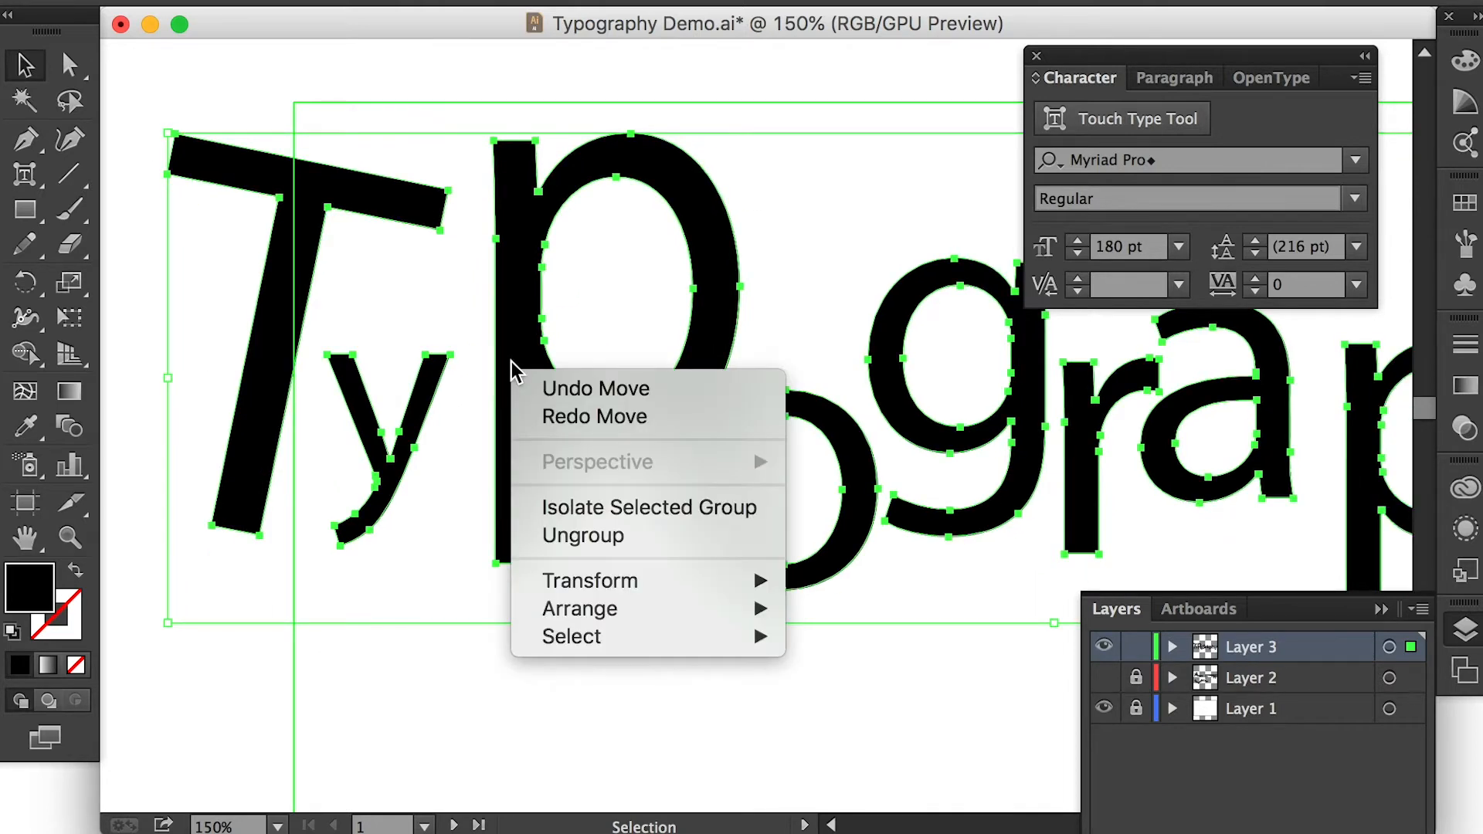
click(569, 536)
click(581, 510)
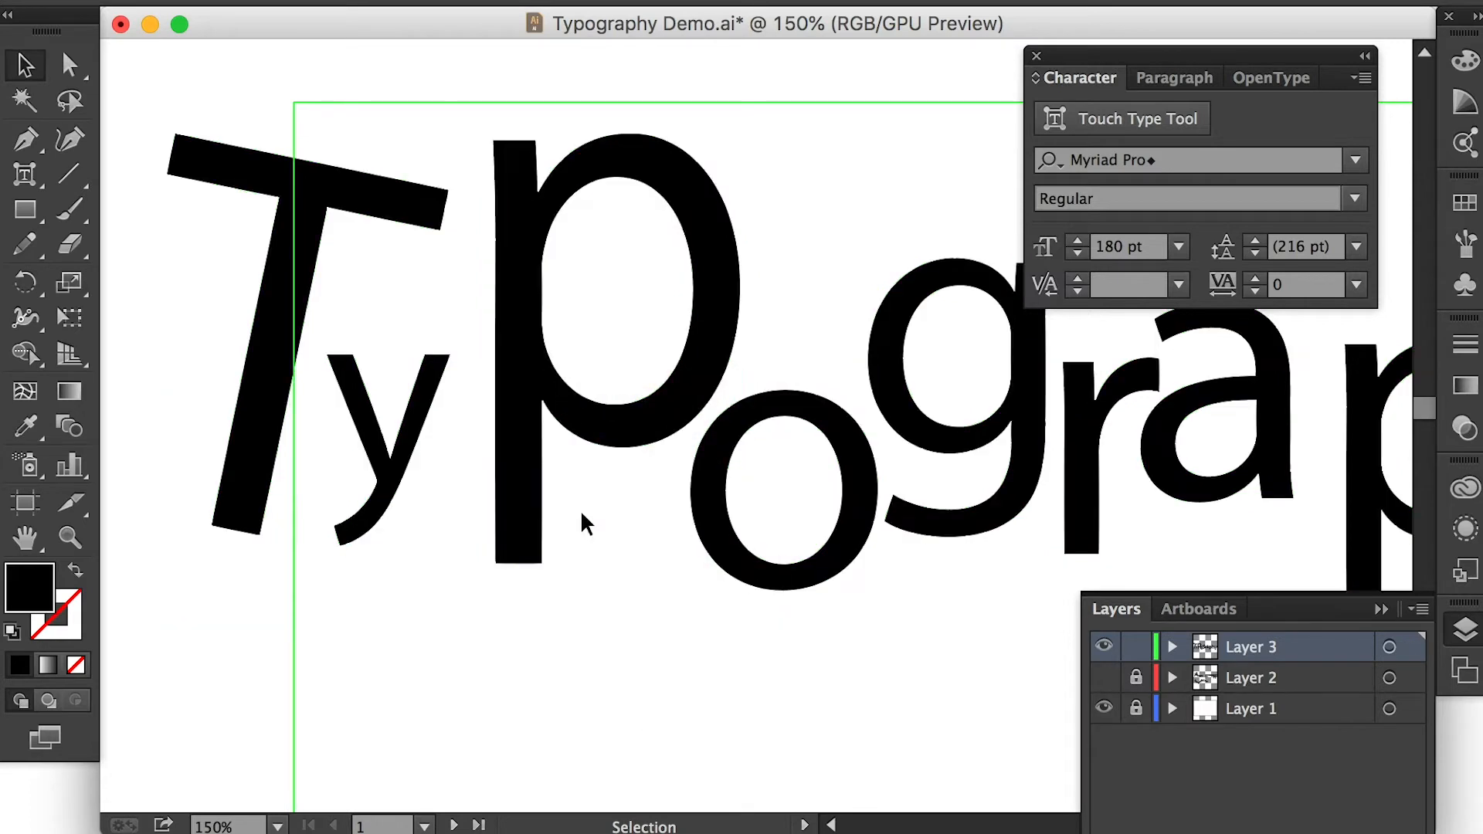
Select the bottom anchor points of the large p's stem and stretch it straight down to about twice the letter's height.
click(525, 468)
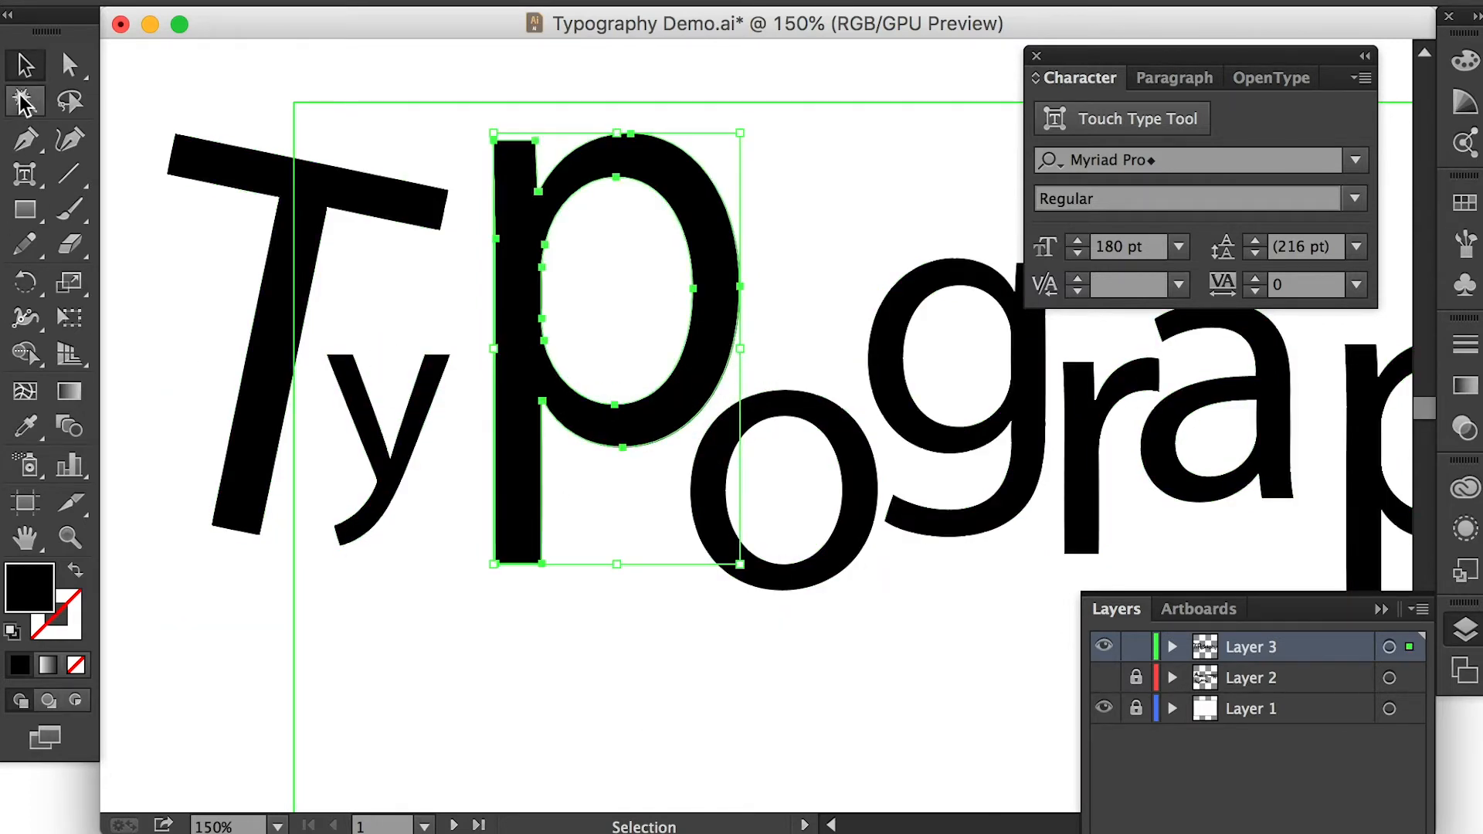
click(70, 65)
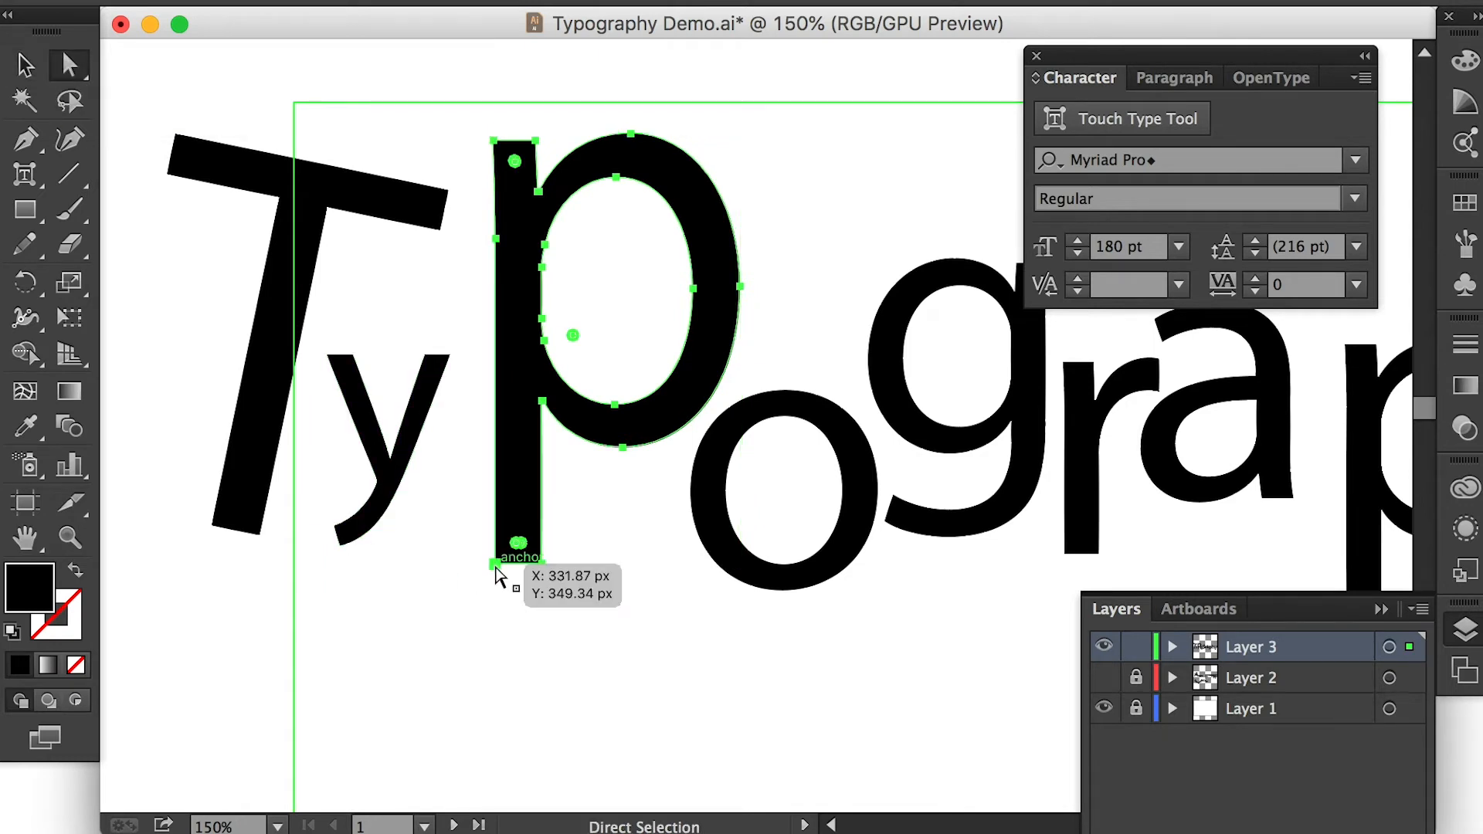
key(super+equal)
drag(632, 515, 642, 625)
key(super+z)
drag(607, 517, 604, 601)
key(super+minus)
key(super+minus)
key(super+r)
drag(761, 423, 689, 689)
Extend the T's slanted stem along its own angle to about the level of the long p stem, near X 177, Y 558 px.
click(435, 445)
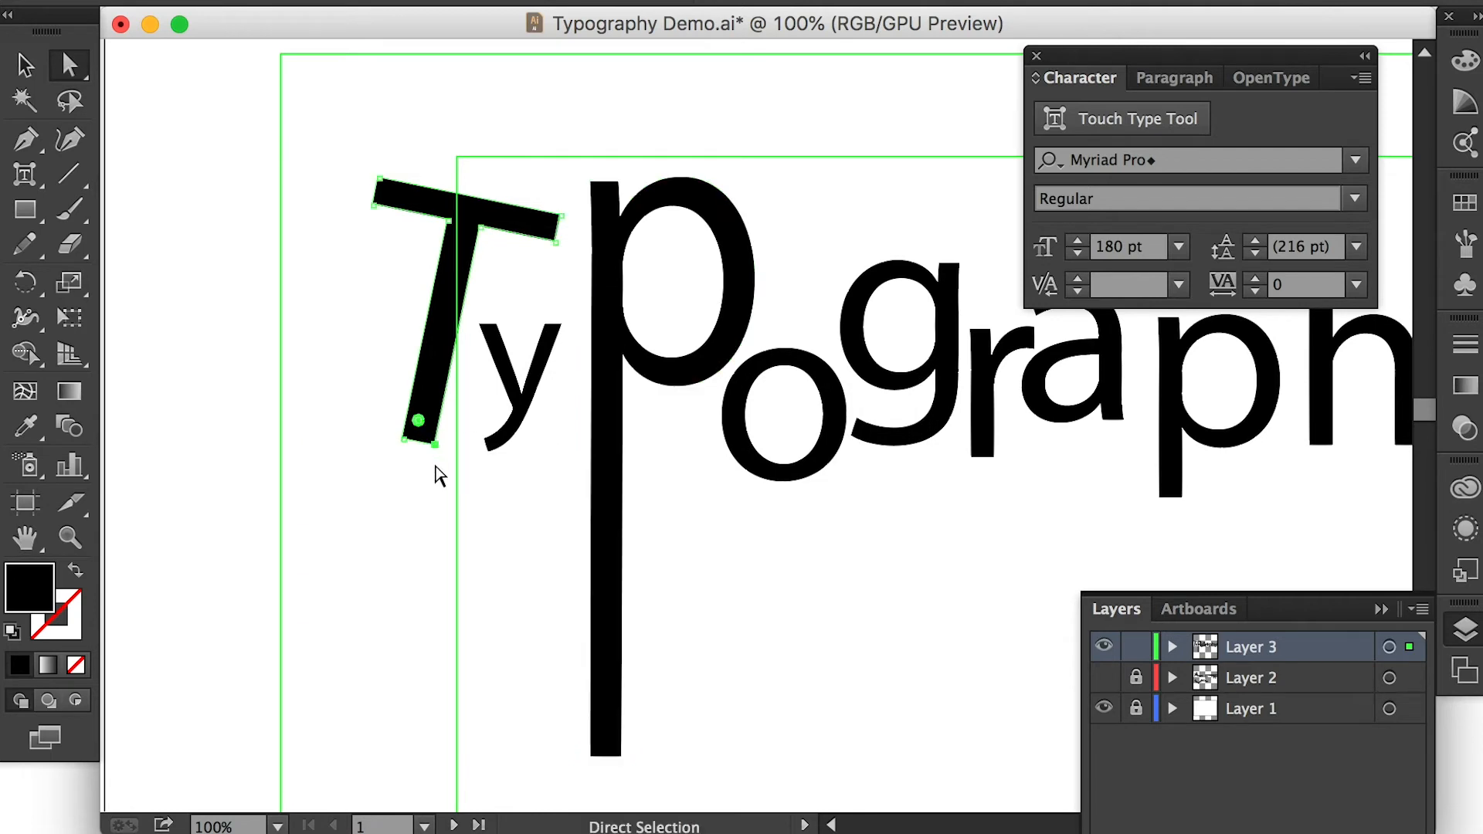
shift+click(407, 441)
drag(434, 446, 364, 767)
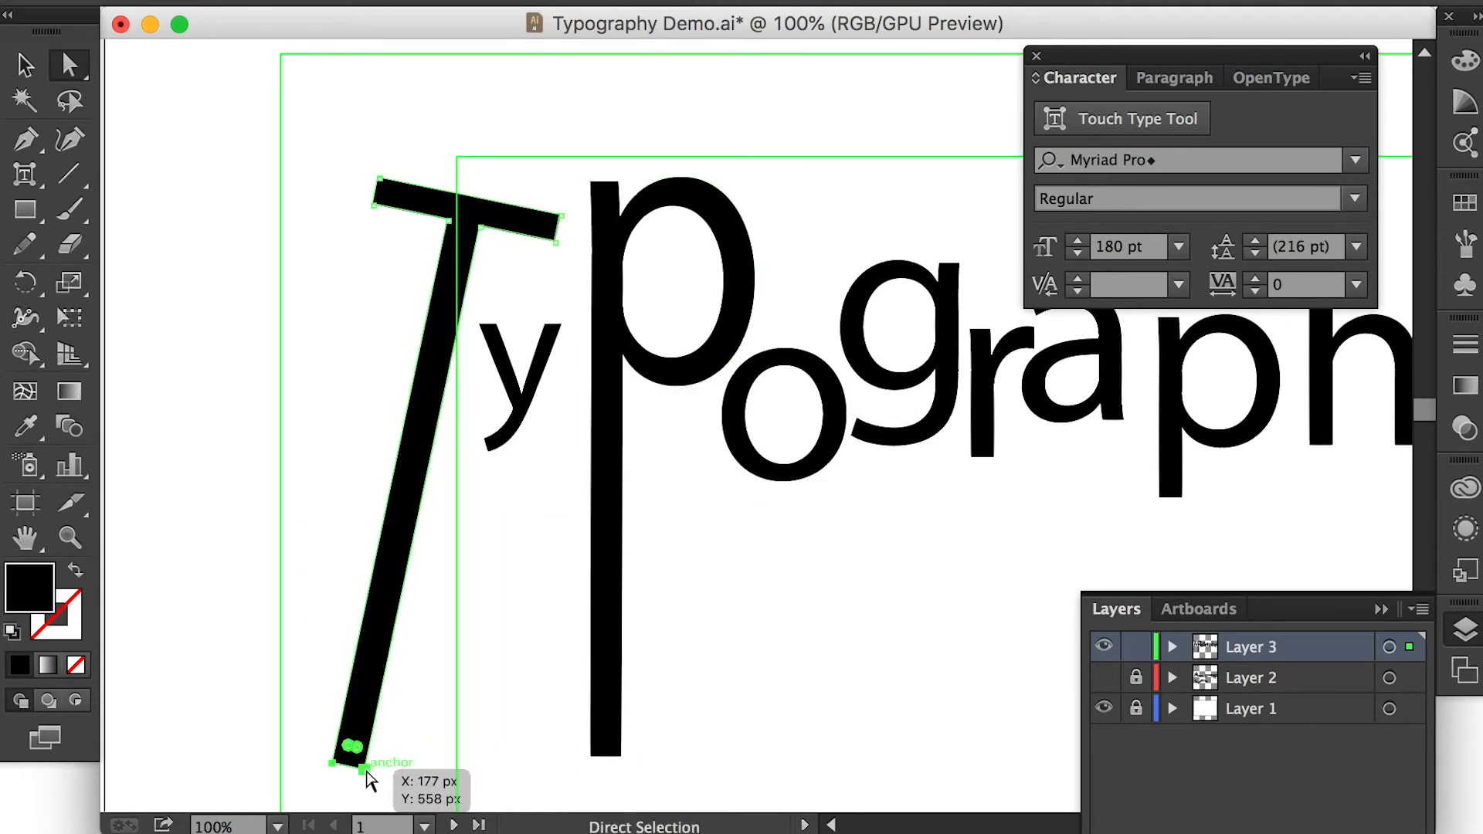
Lengthen the stems of the r and the second p straight down, ending slightly below the first p's stem.
drag(893, 452, 663, 413)
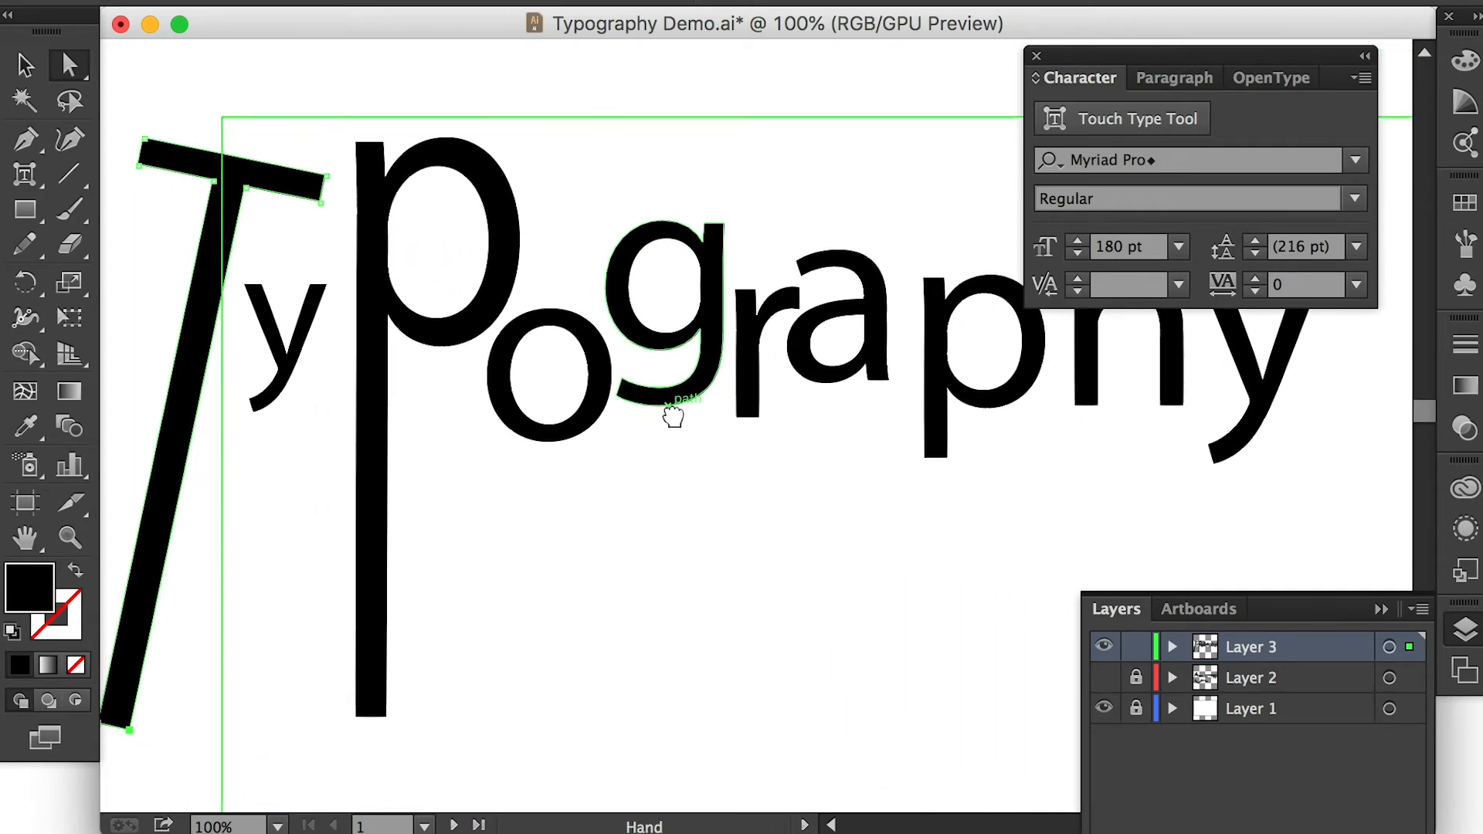
click(755, 412)
click(794, 479)
drag(809, 485, 760, 776)
click(937, 444)
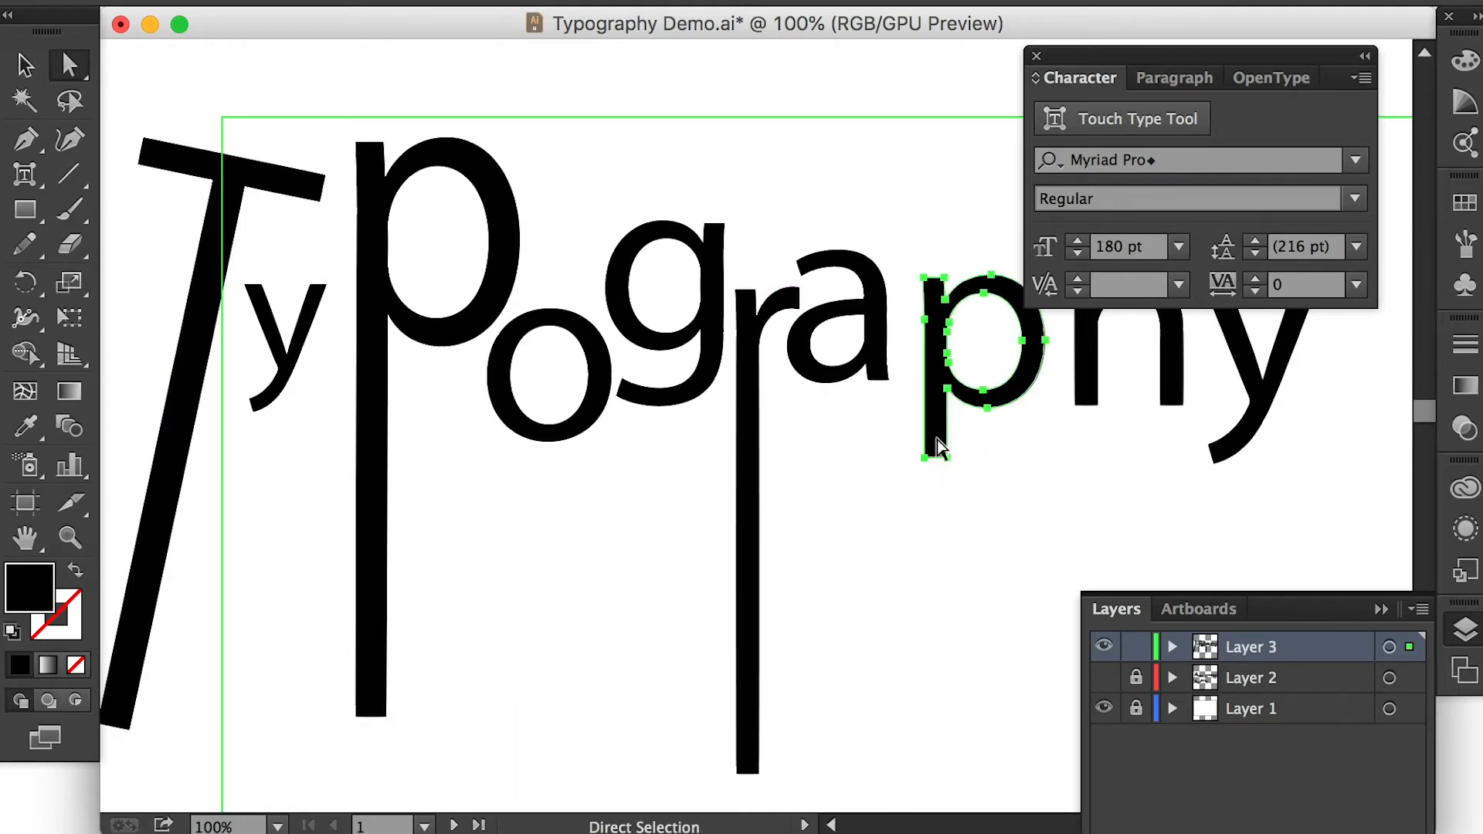
drag(977, 507, 956, 792)
Stretch the h's ascender straight up, well above the tops of the other letters.
key(space)
drag(1078, 460, 806, 466)
click(810, 234)
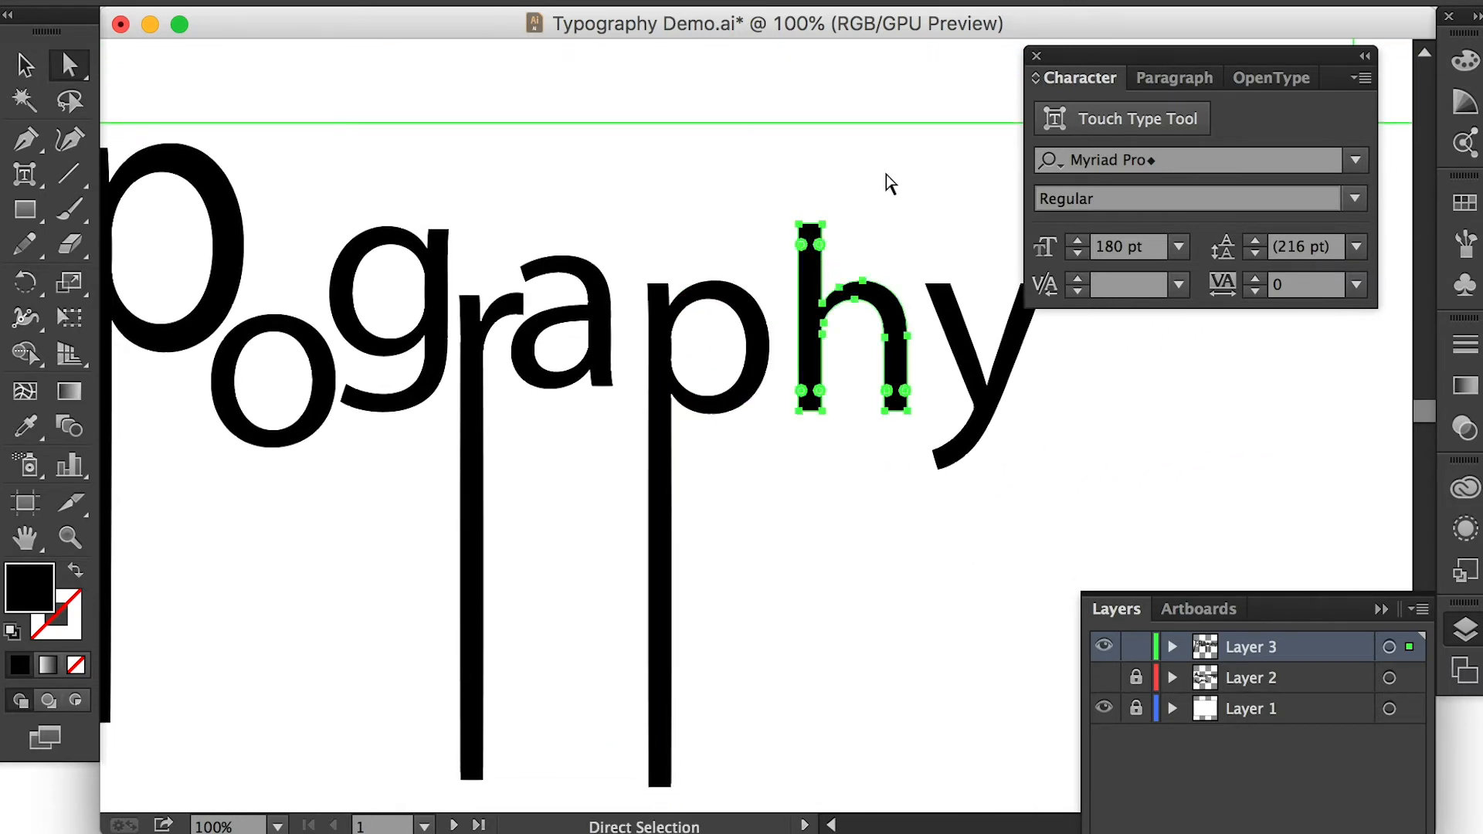
drag(884, 175, 824, 62)
Stretch the two end points of the final y's tail into a long diagonal stroke running down and left beneath the h.
click(936, 459)
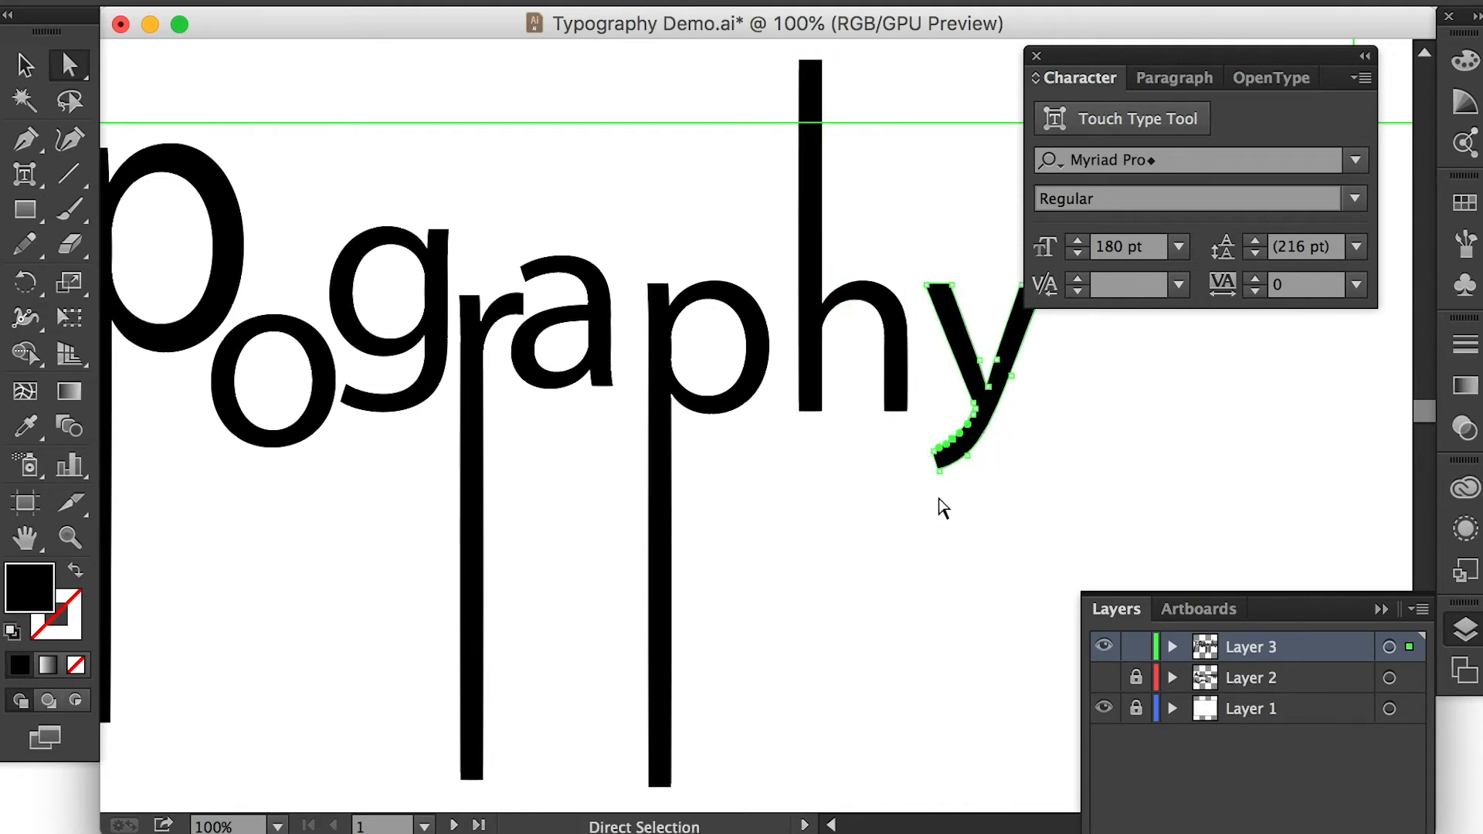
click(933, 452)
shift+click(939, 470)
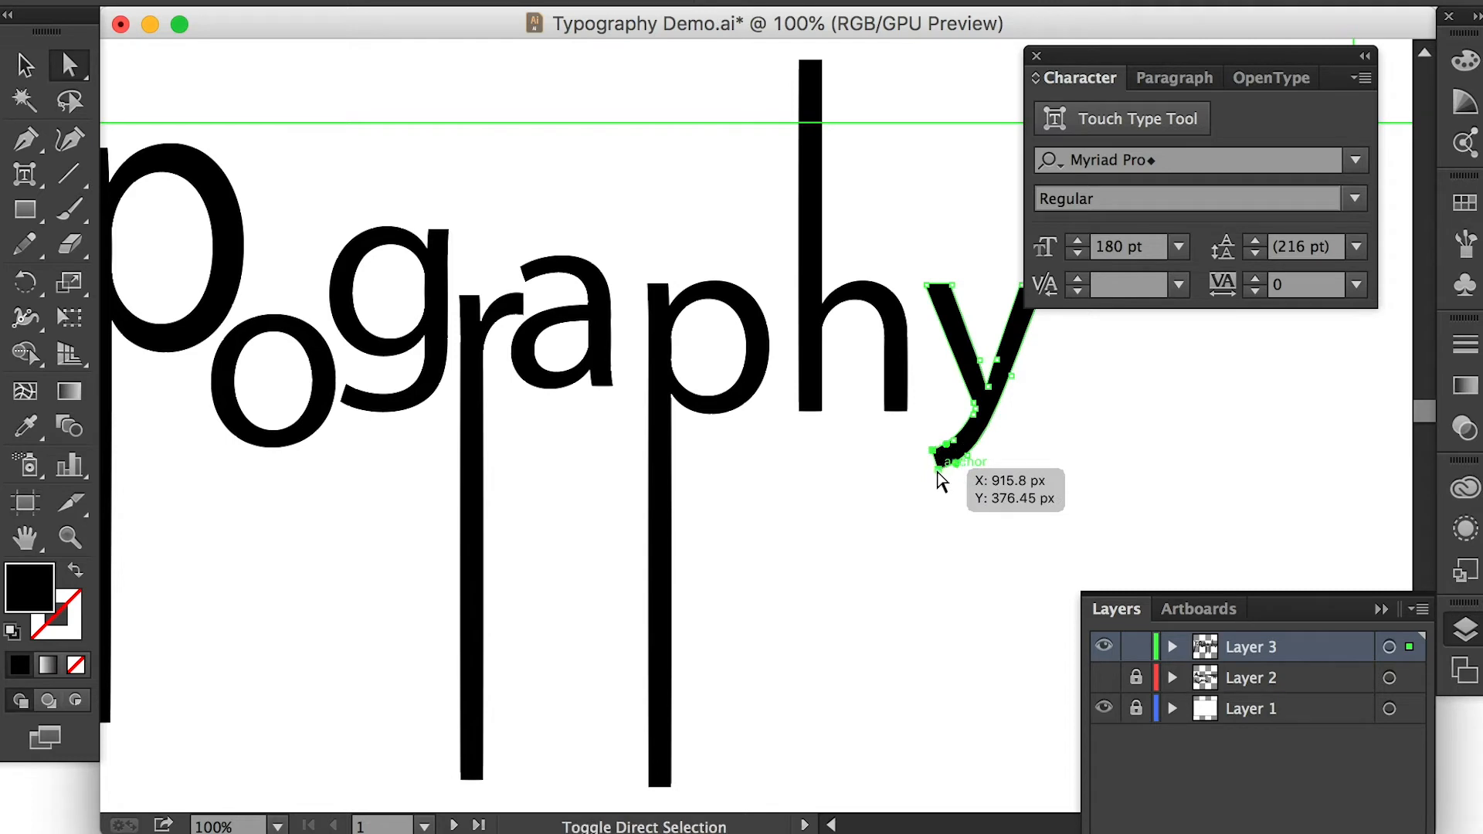
drag(938, 476, 729, 551)
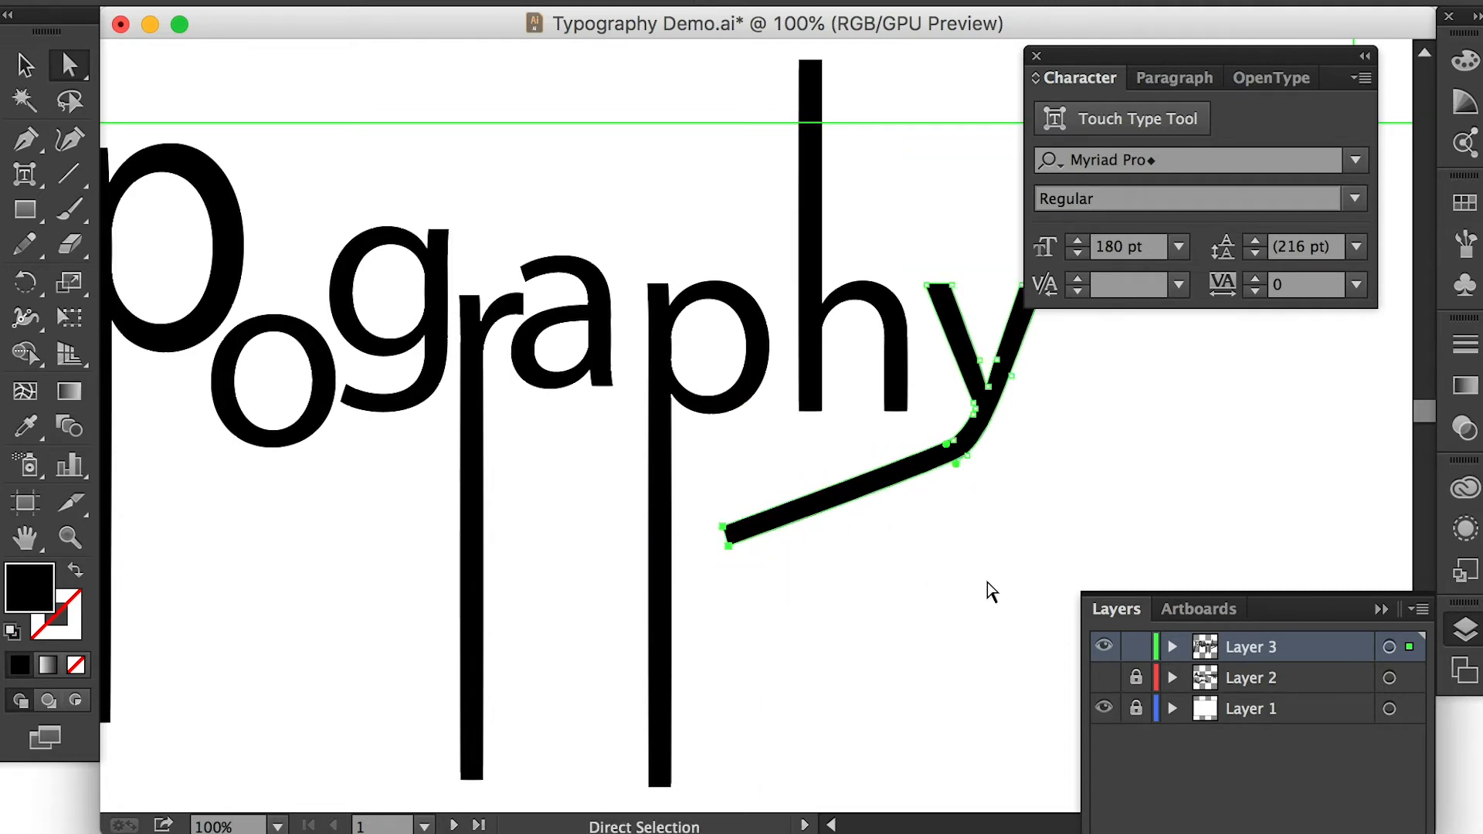
click(979, 604)
drag(807, 641, 993, 679)
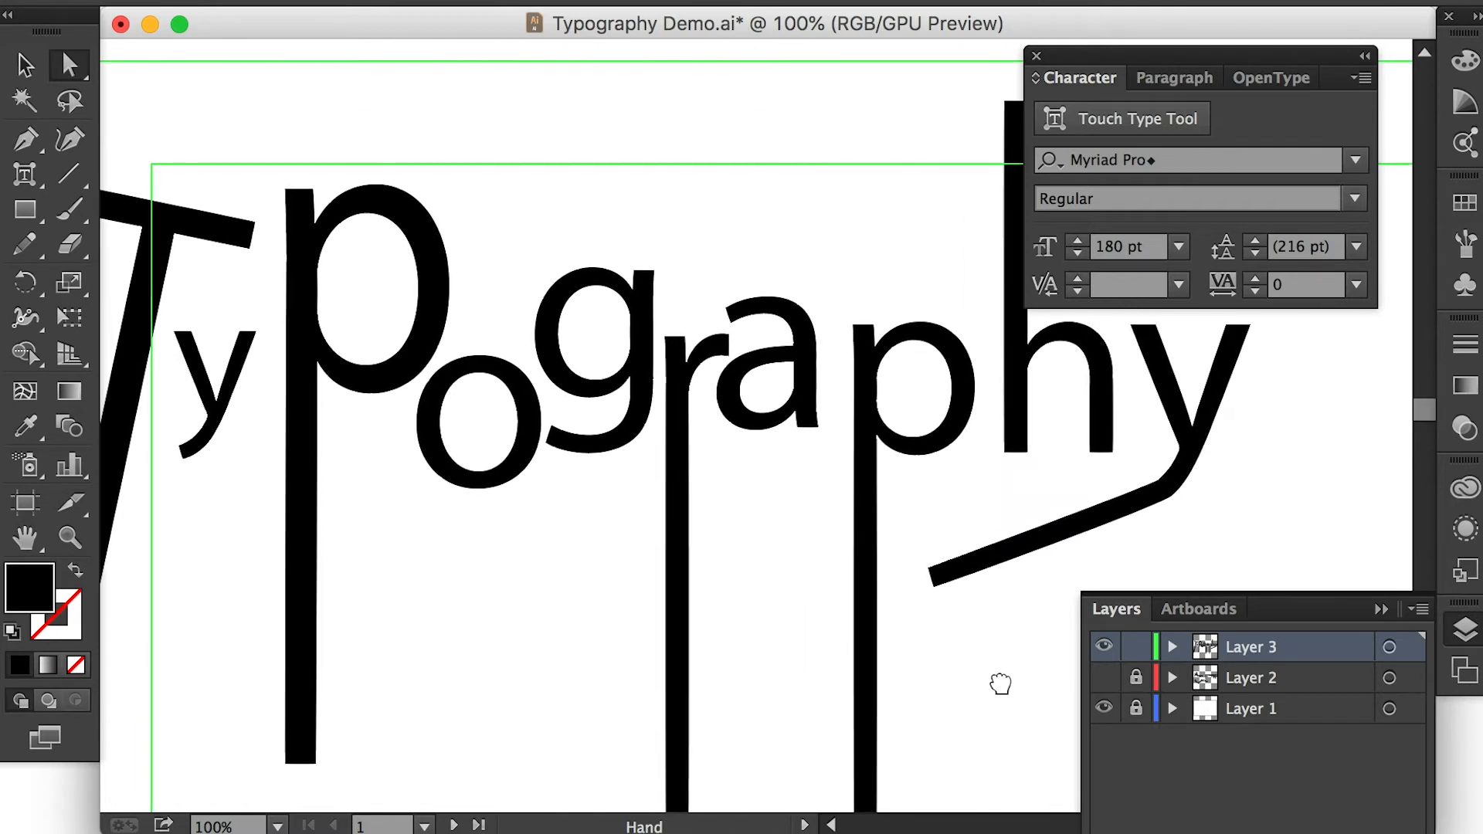
key(super)
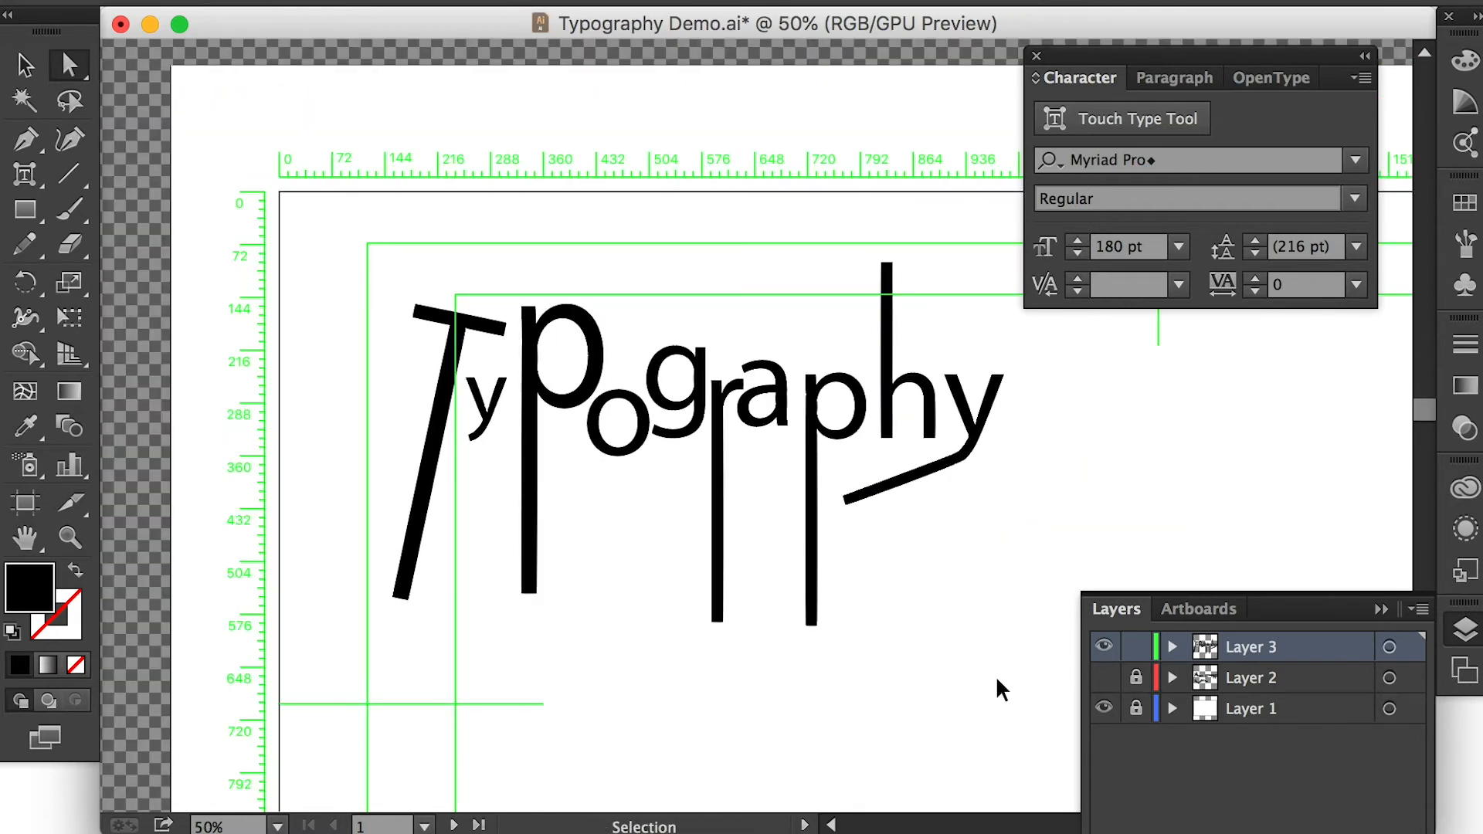
key(super+1)
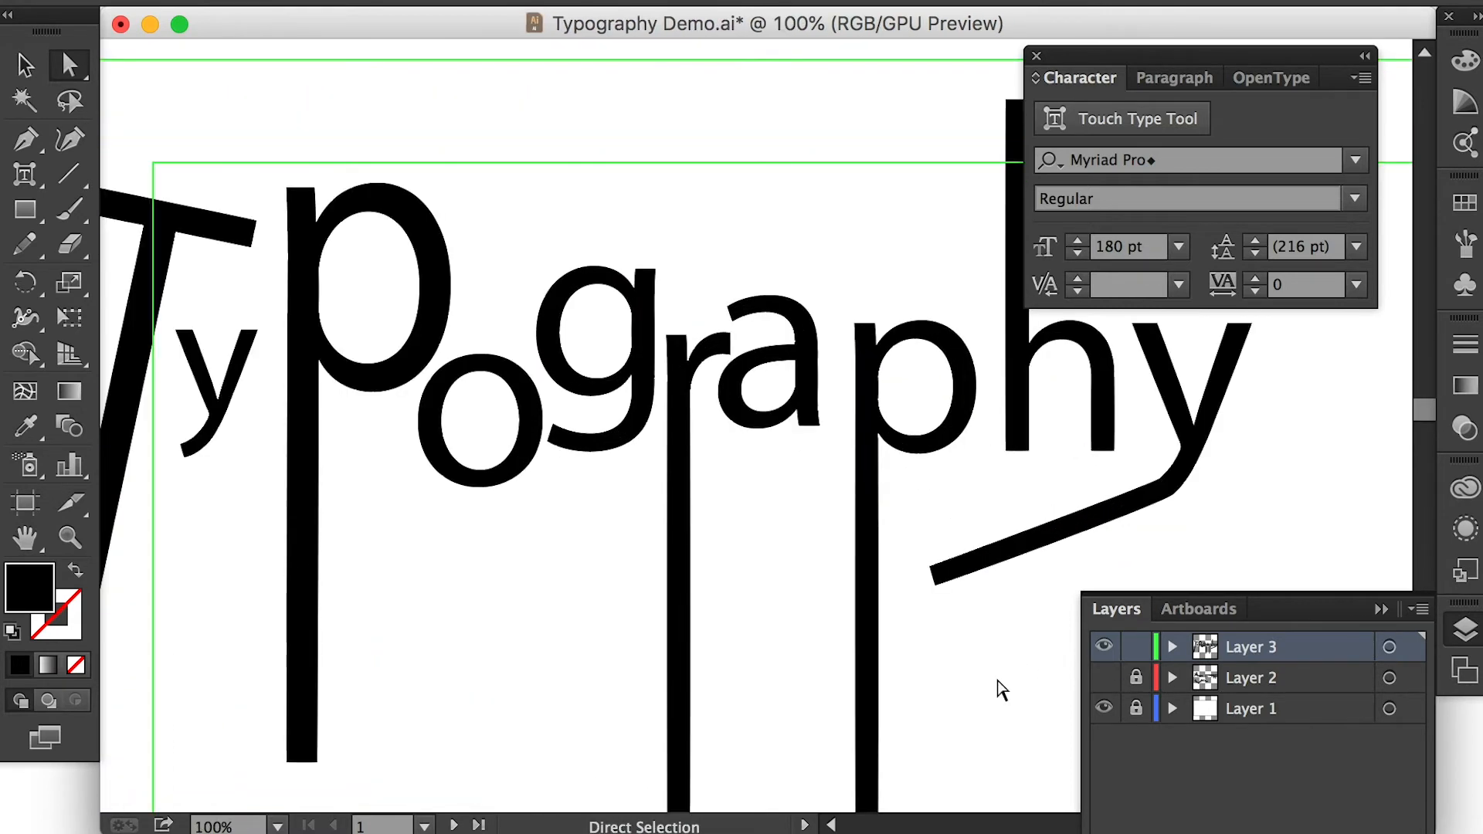
Add an anchor point at the middle of the bottom edge of both the first p's stem and the T's stem.
drag(719, 686, 897, 494)
key(super+equal)
key(super+equal)
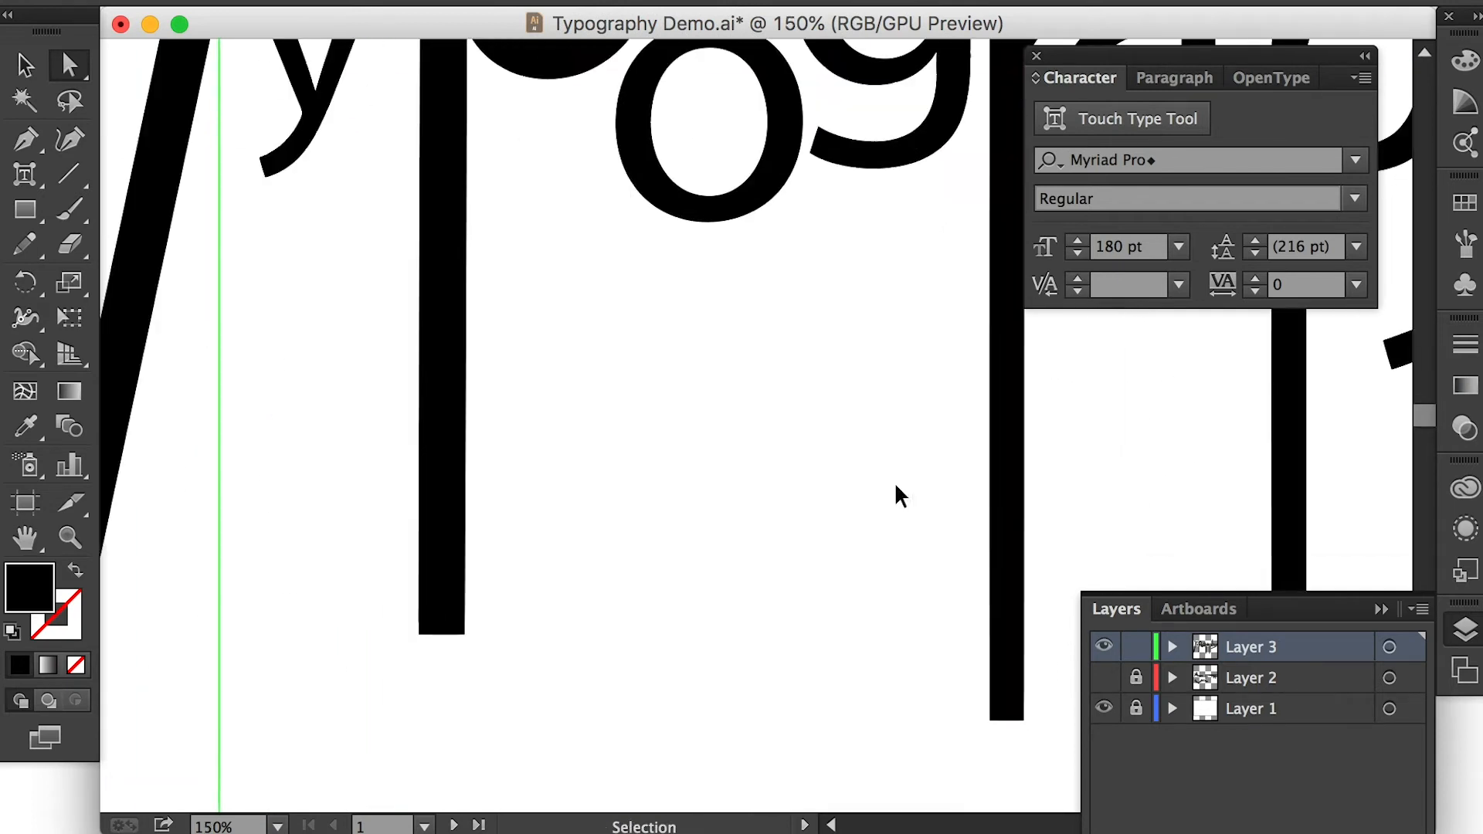
drag(769, 492, 1223, 241)
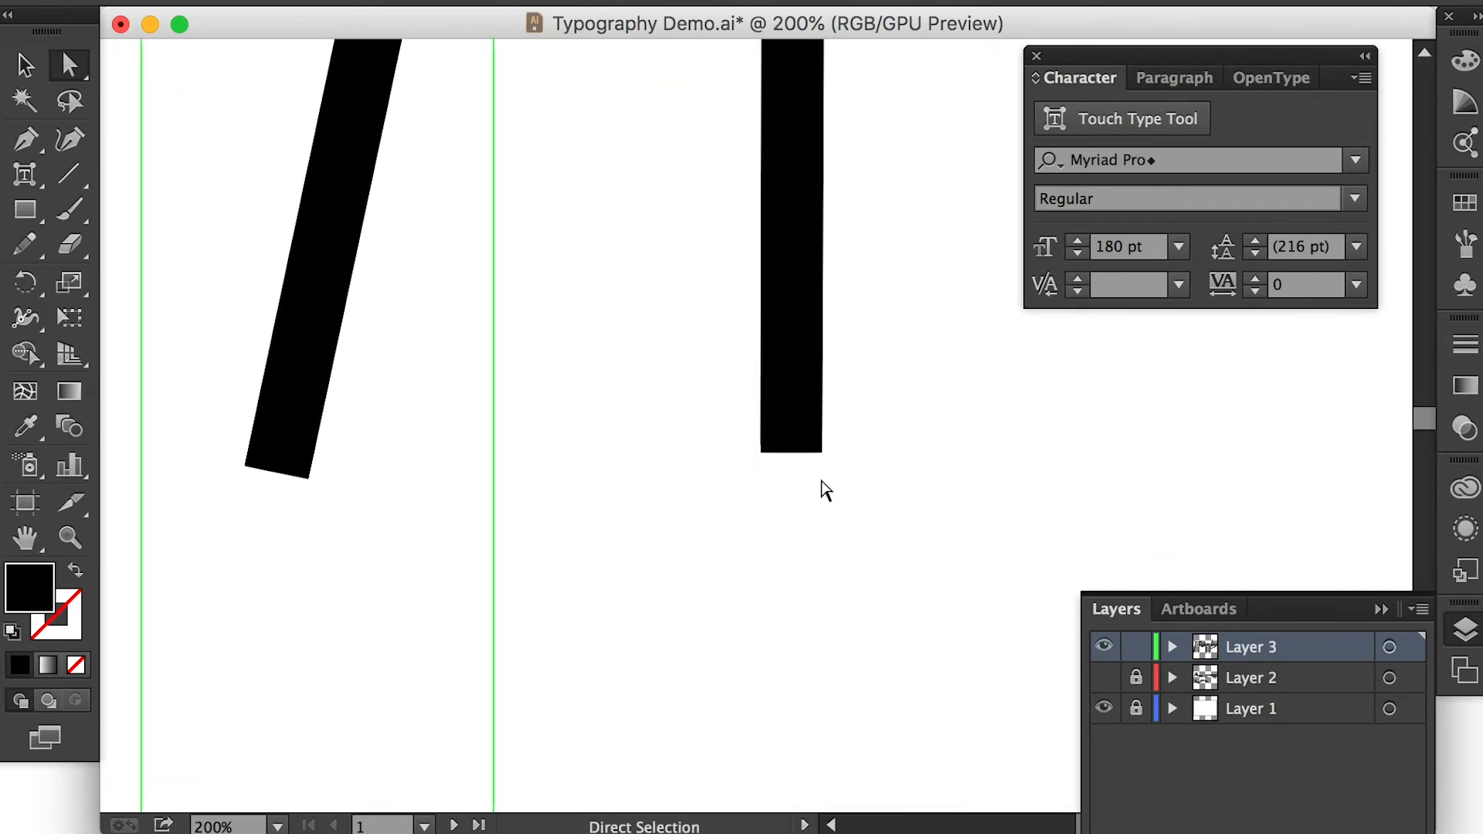
click(28, 145)
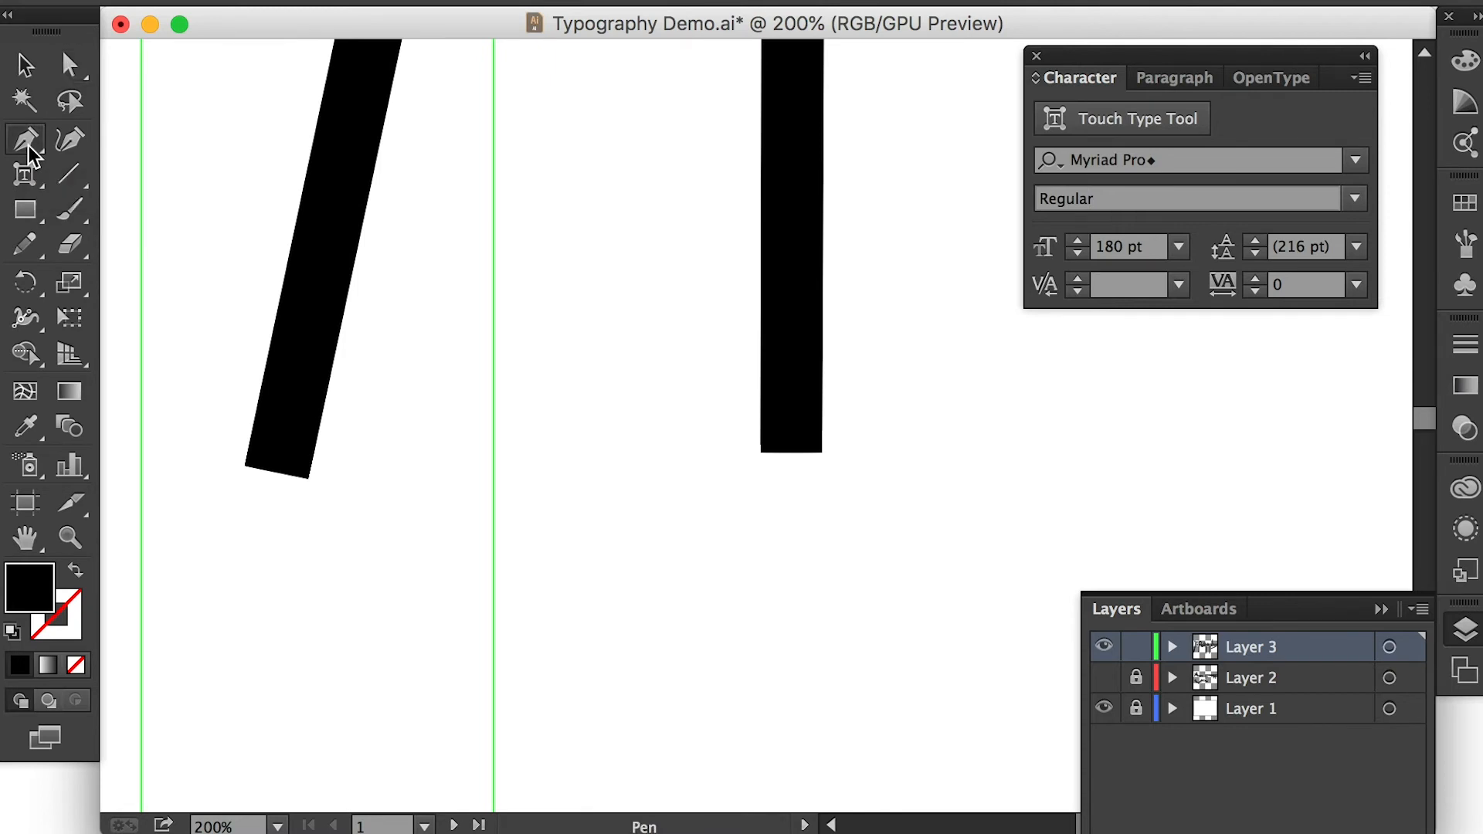
click(25, 139)
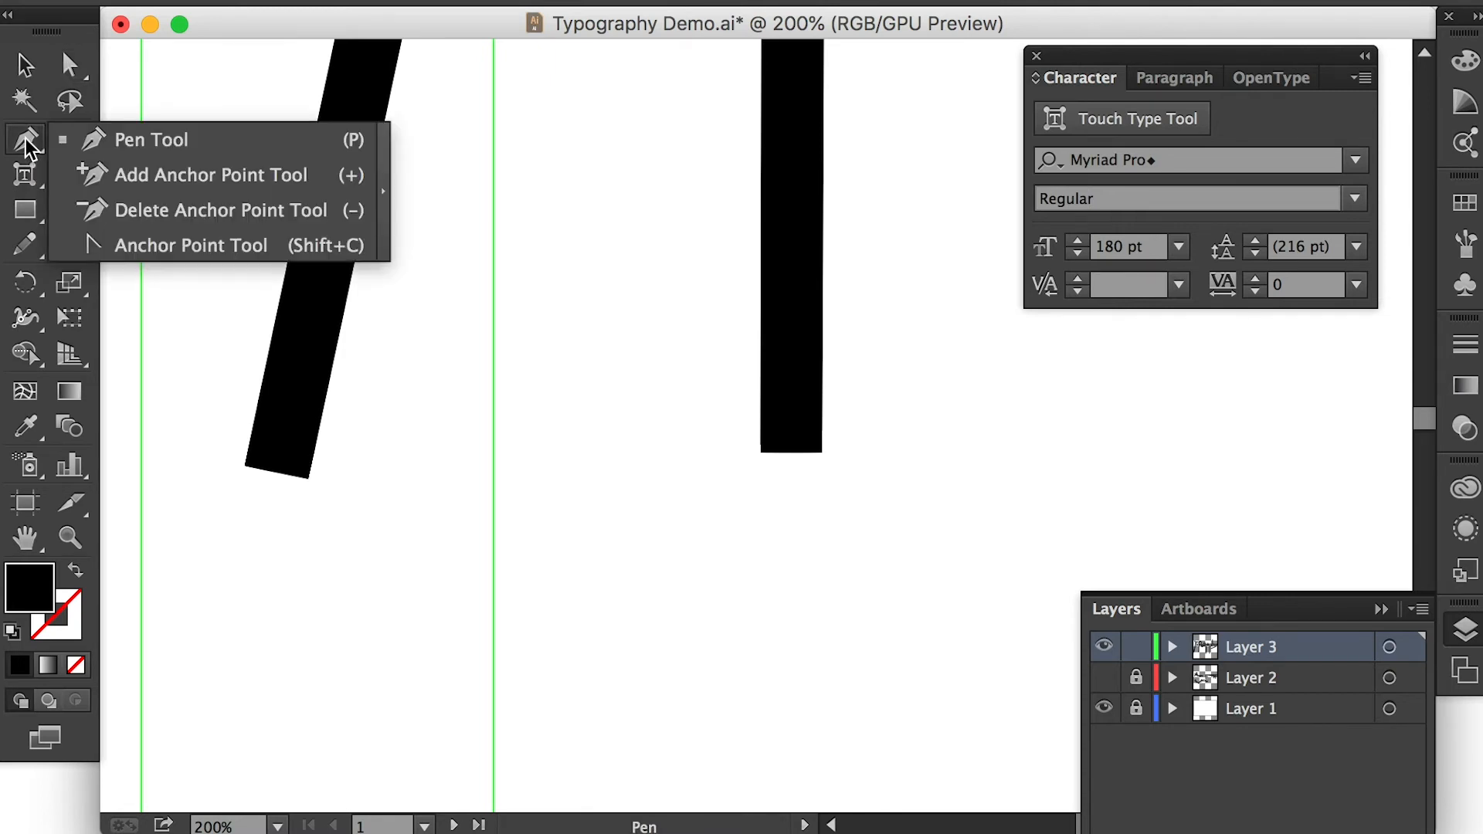
click(187, 179)
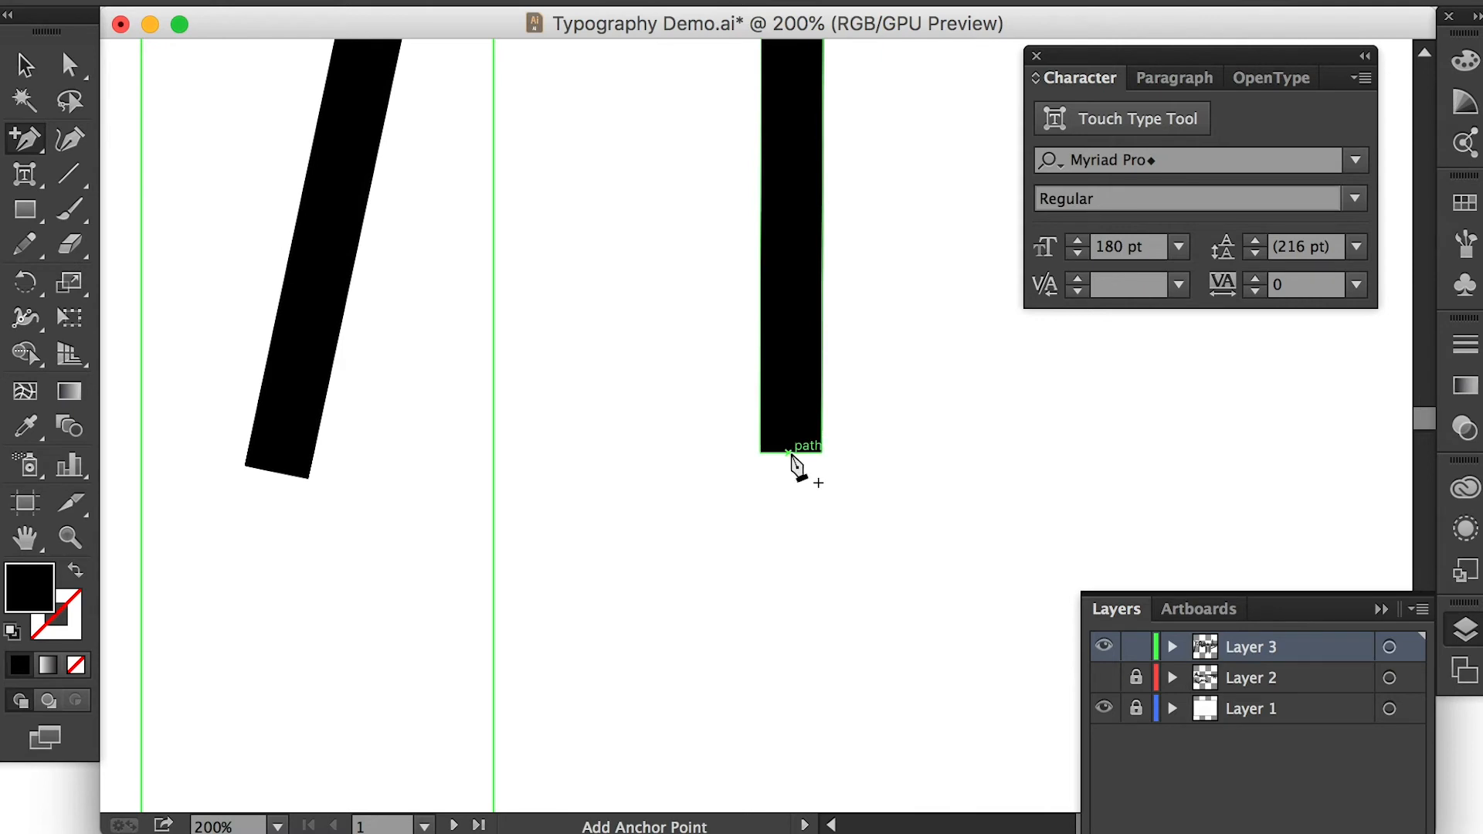
click(790, 454)
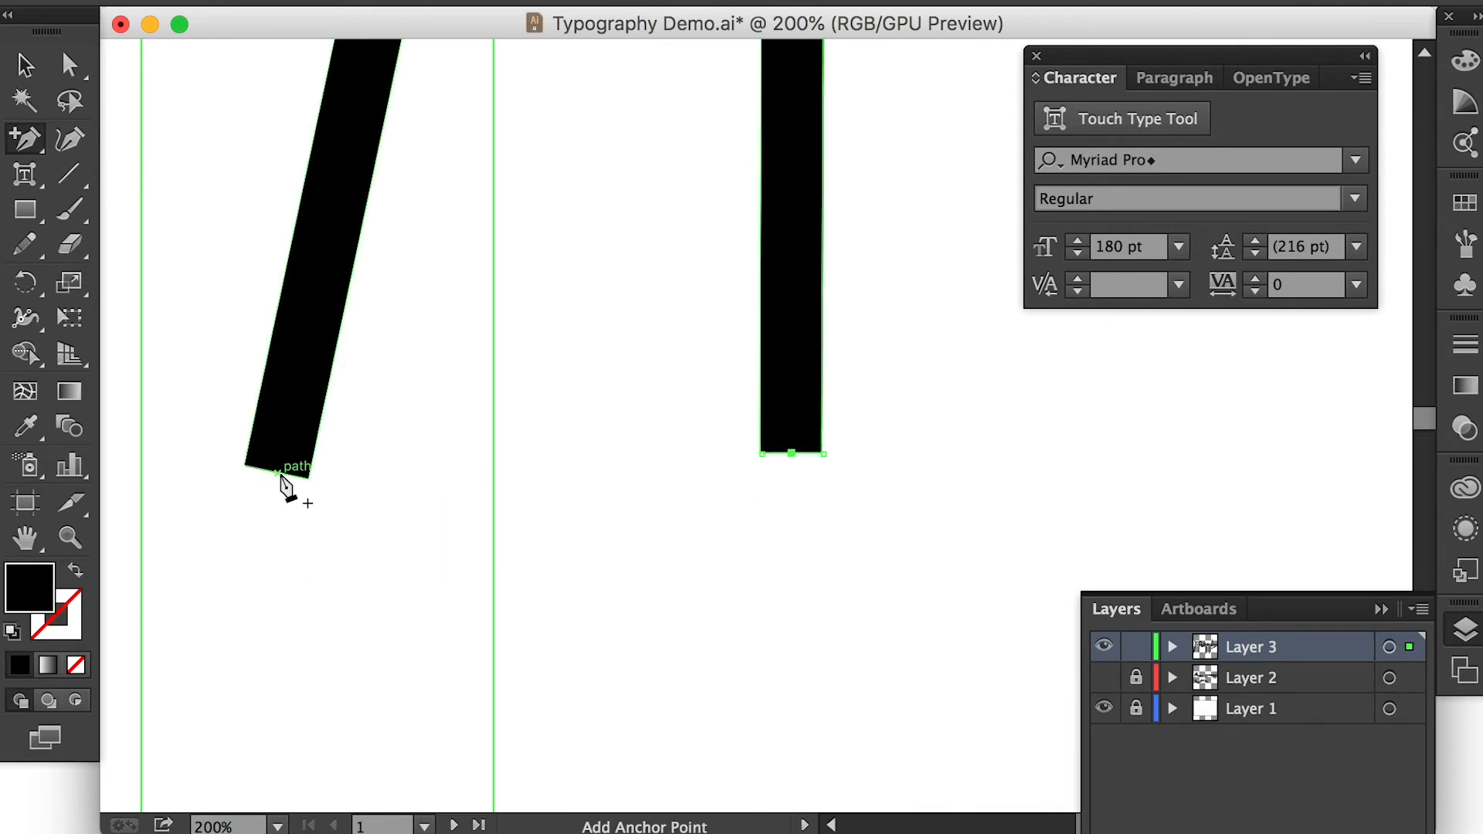
click(277, 473)
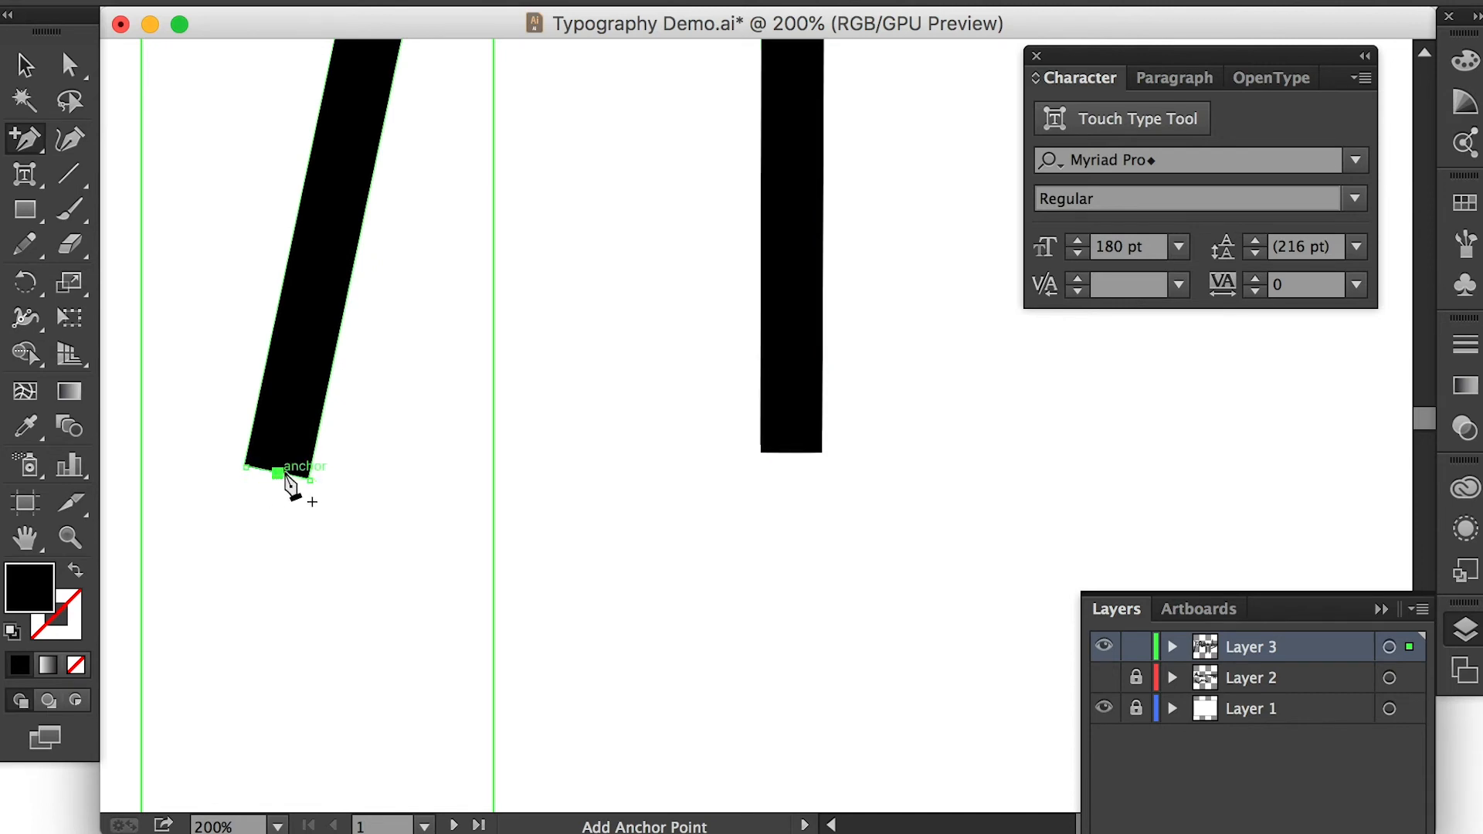
Move the middle bottom anchor of the first p's stem straight up to cut a deep, narrow V notch.
click(71, 66)
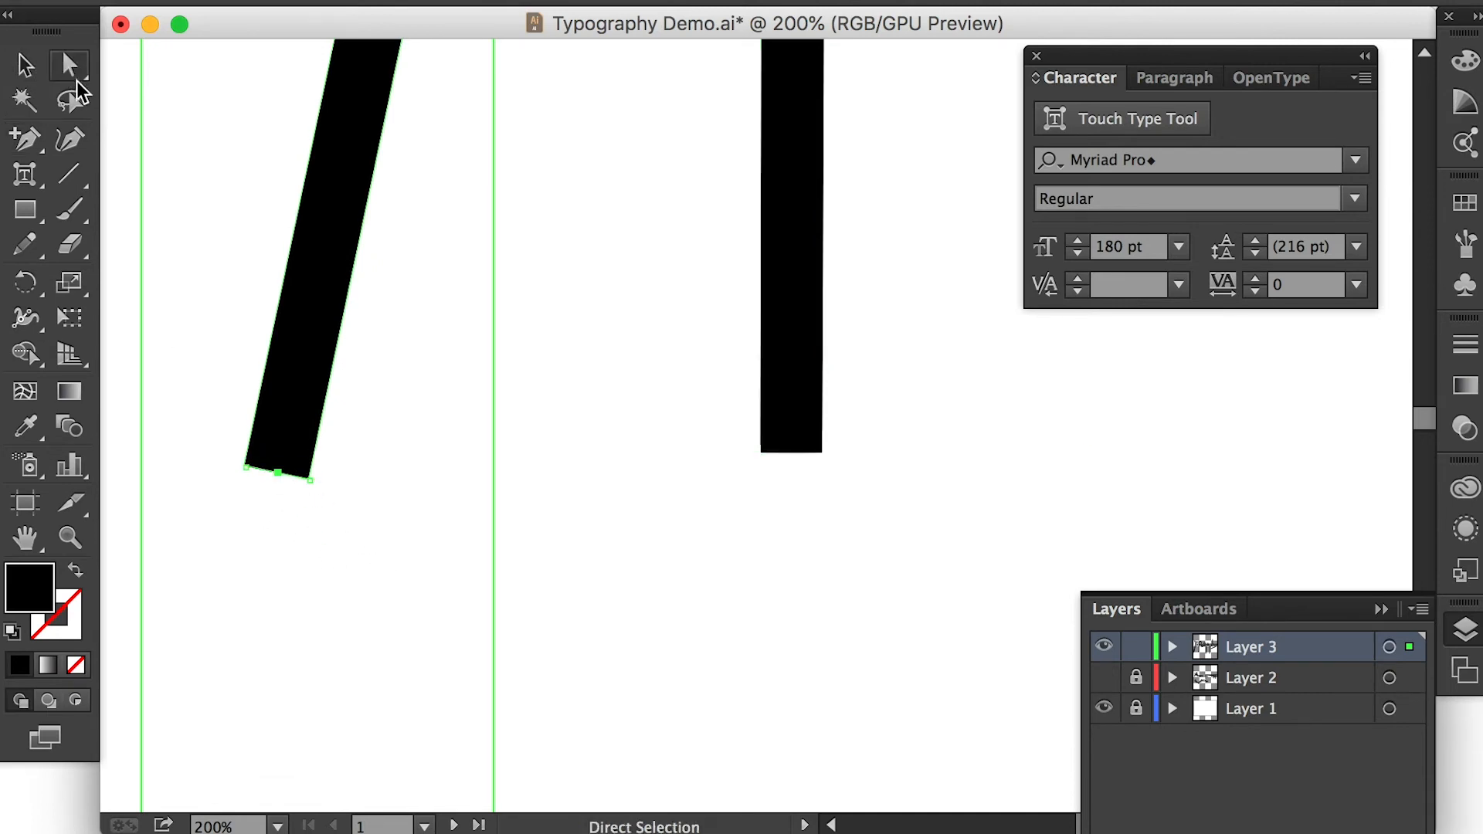
click(793, 456)
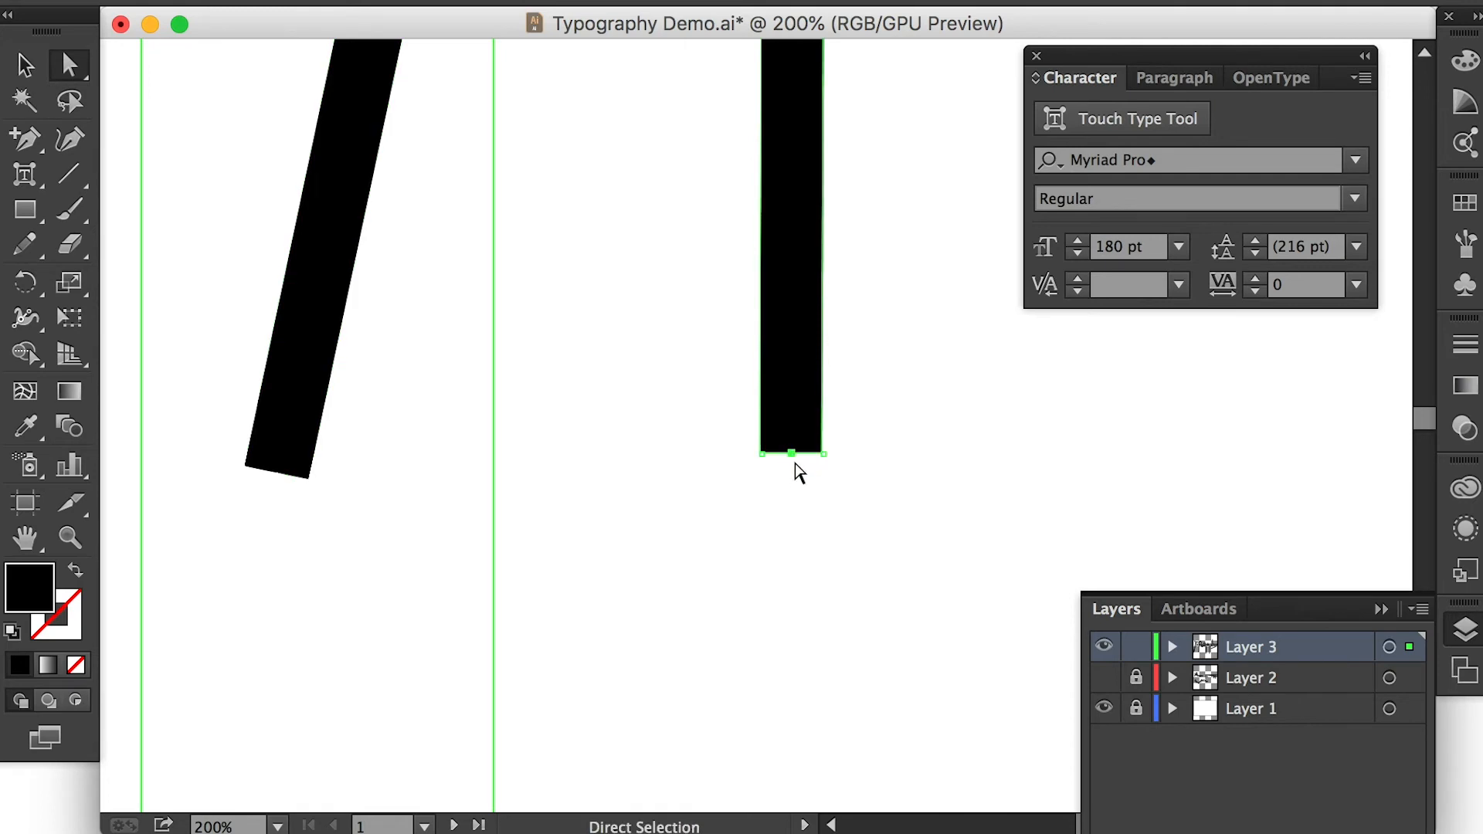
drag(795, 463, 793, 122)
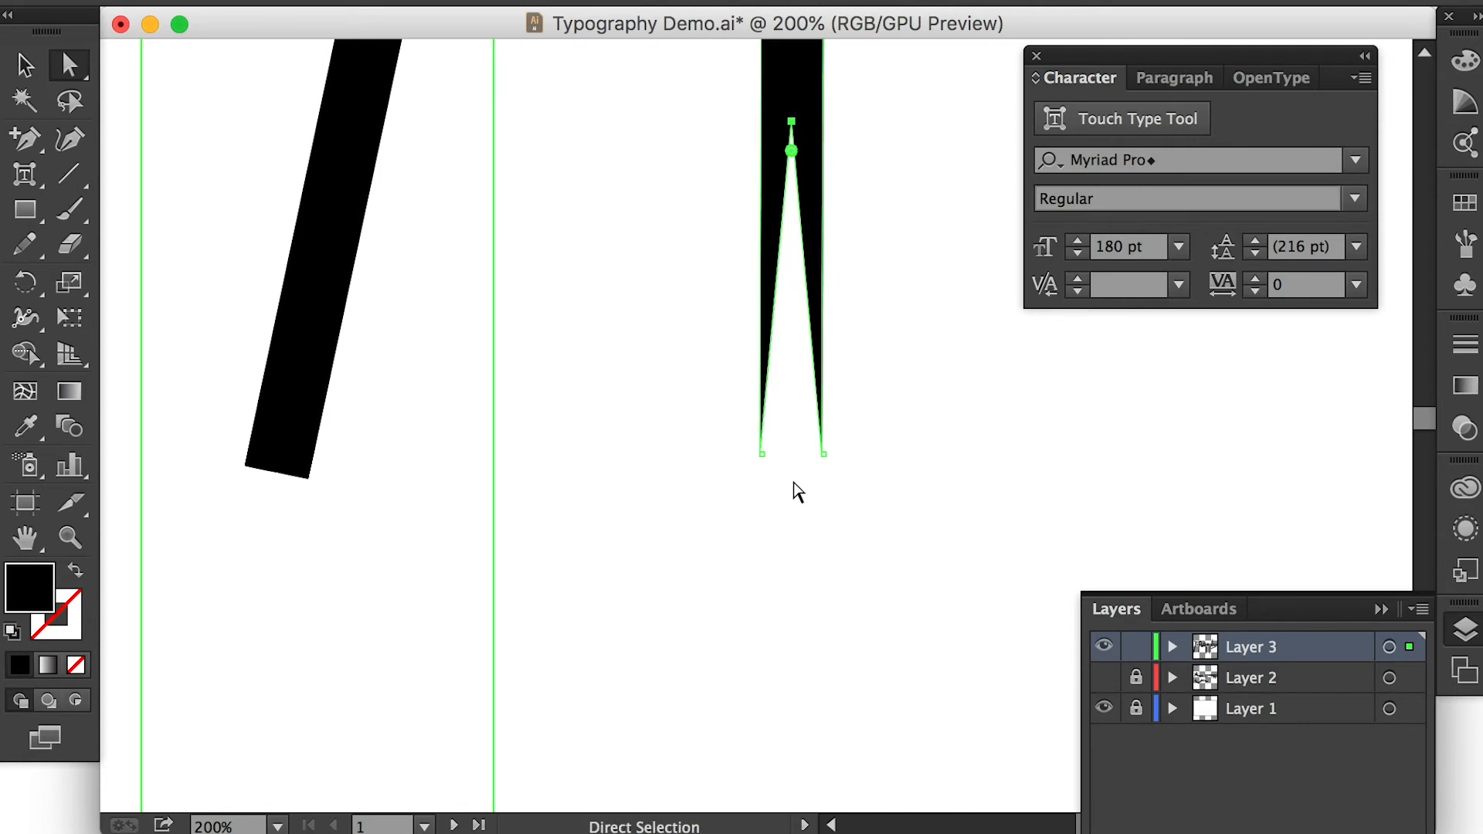
click(888, 479)
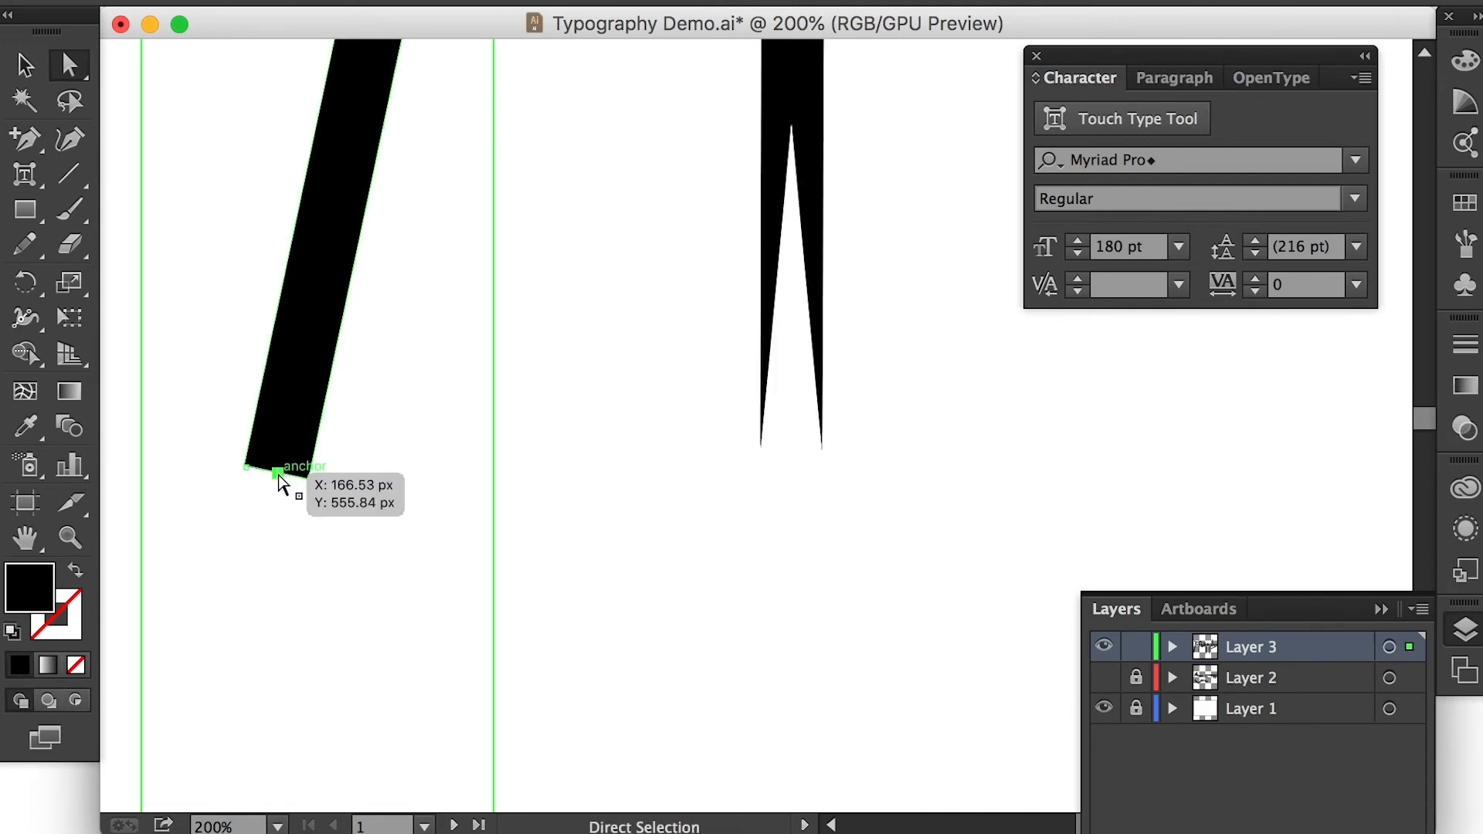
Move the middle bottom anchor of the T's stem up along its slant to split the end into two matching points.
drag(278, 474, 361, 70)
click(779, 466)
key(super+minus)
key(super+minus)
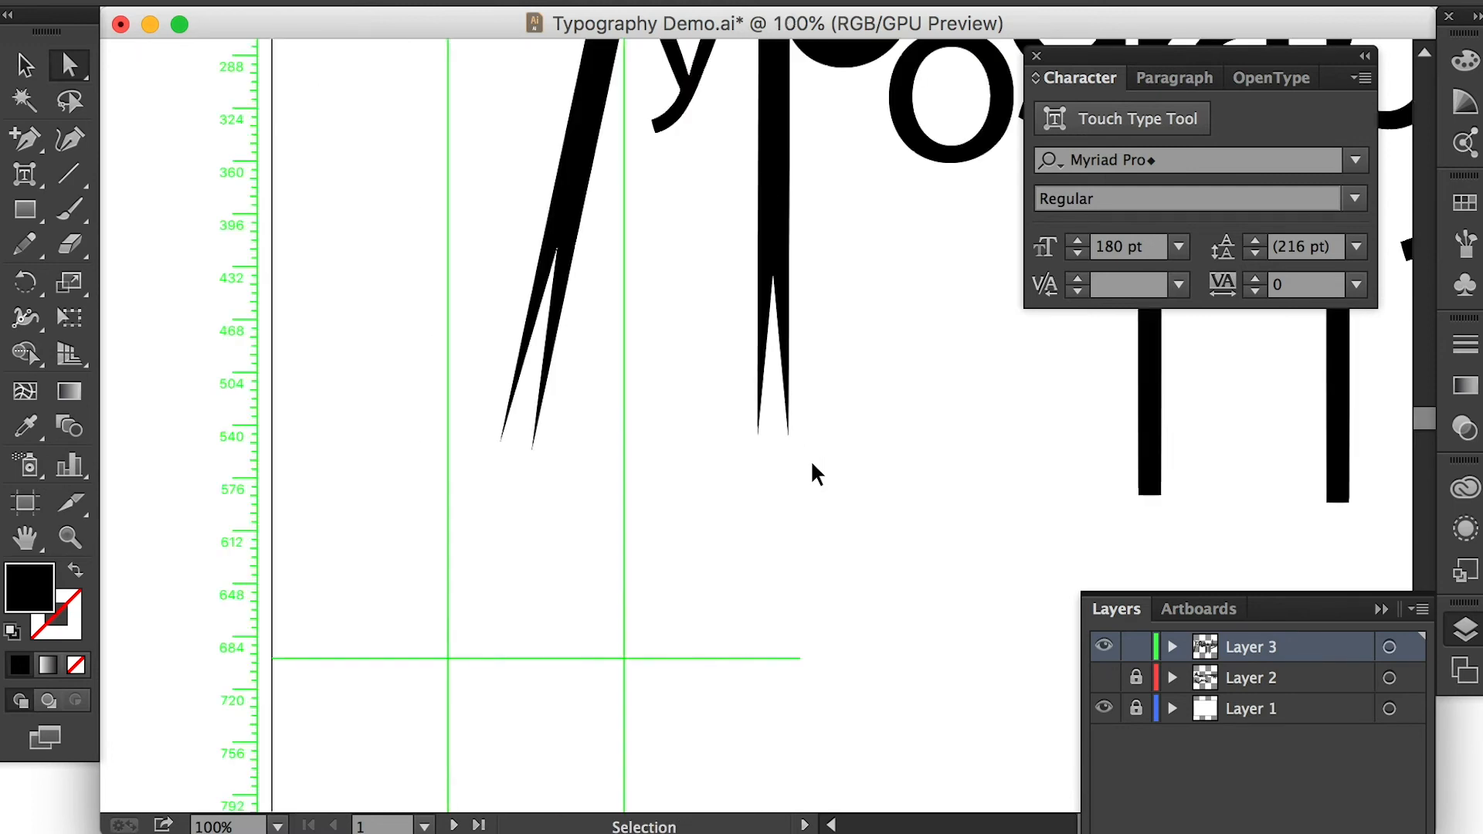
key(super+minus)
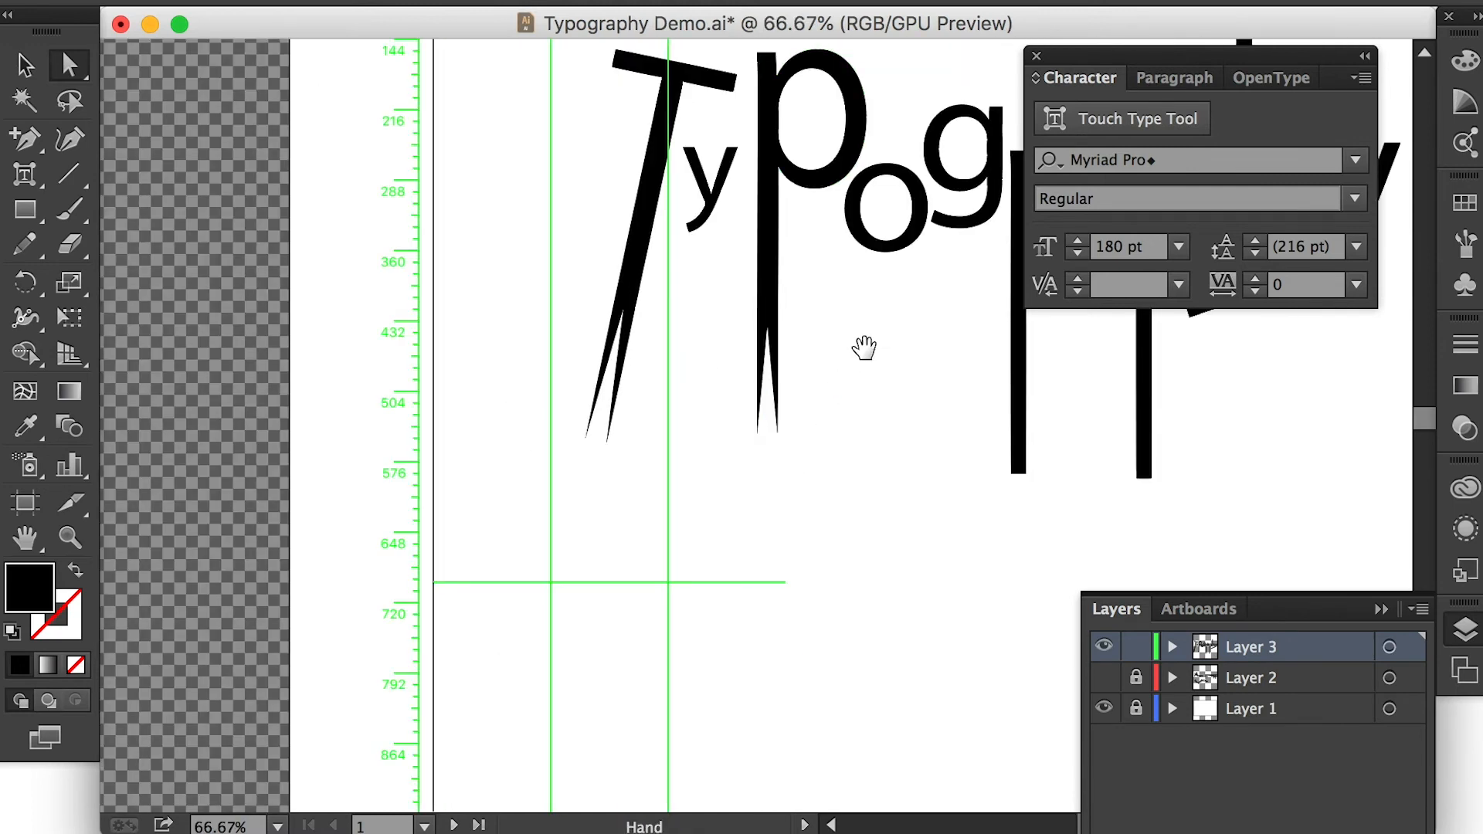
drag(864, 347, 629, 483)
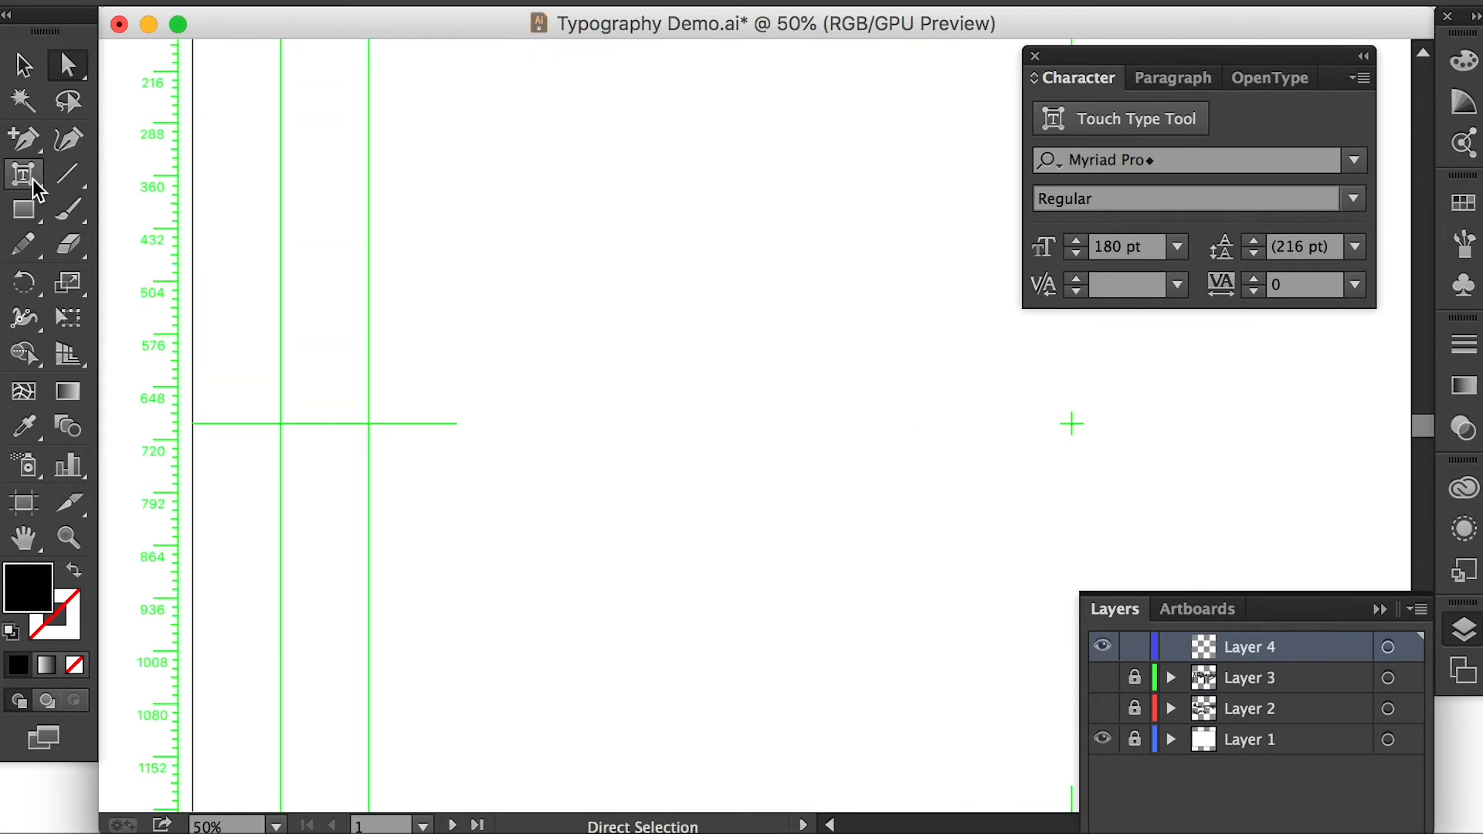
Set the Pen tool up with no fill and a solid black stroke on the empty Layer 4.
drag(31, 137, 131, 143)
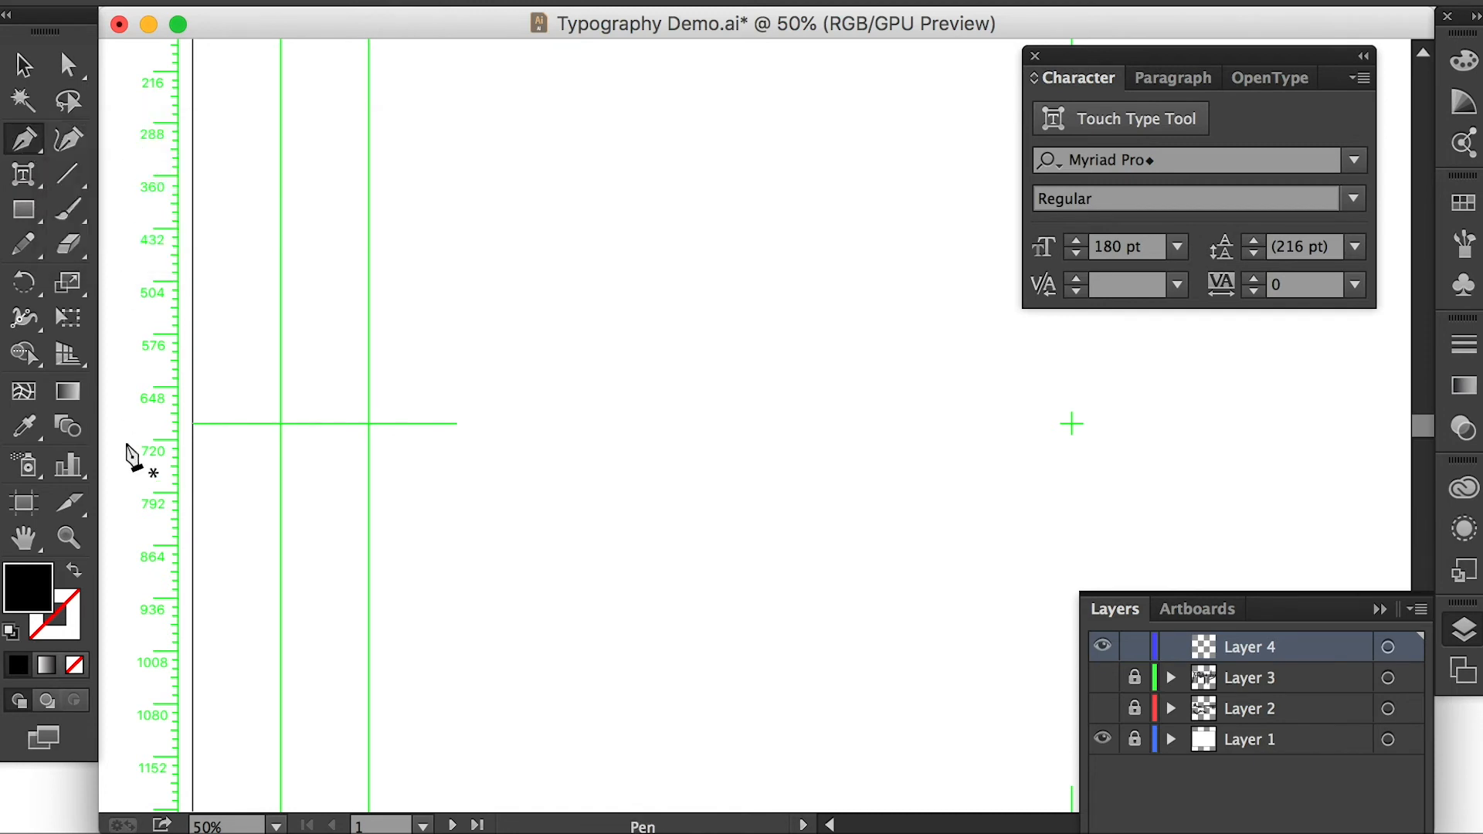
click(34, 610)
click(75, 666)
key(x)
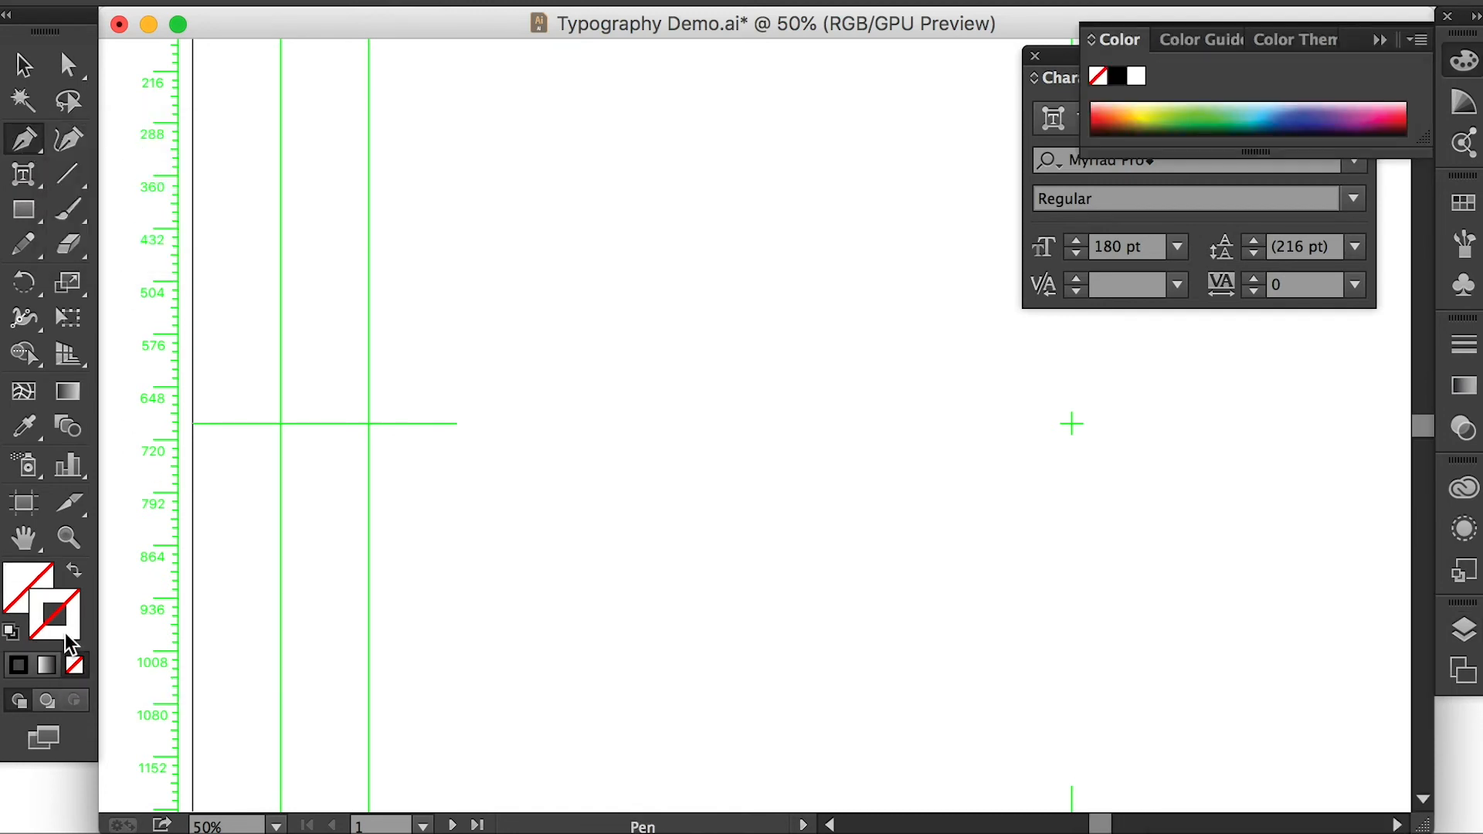
click(18, 666)
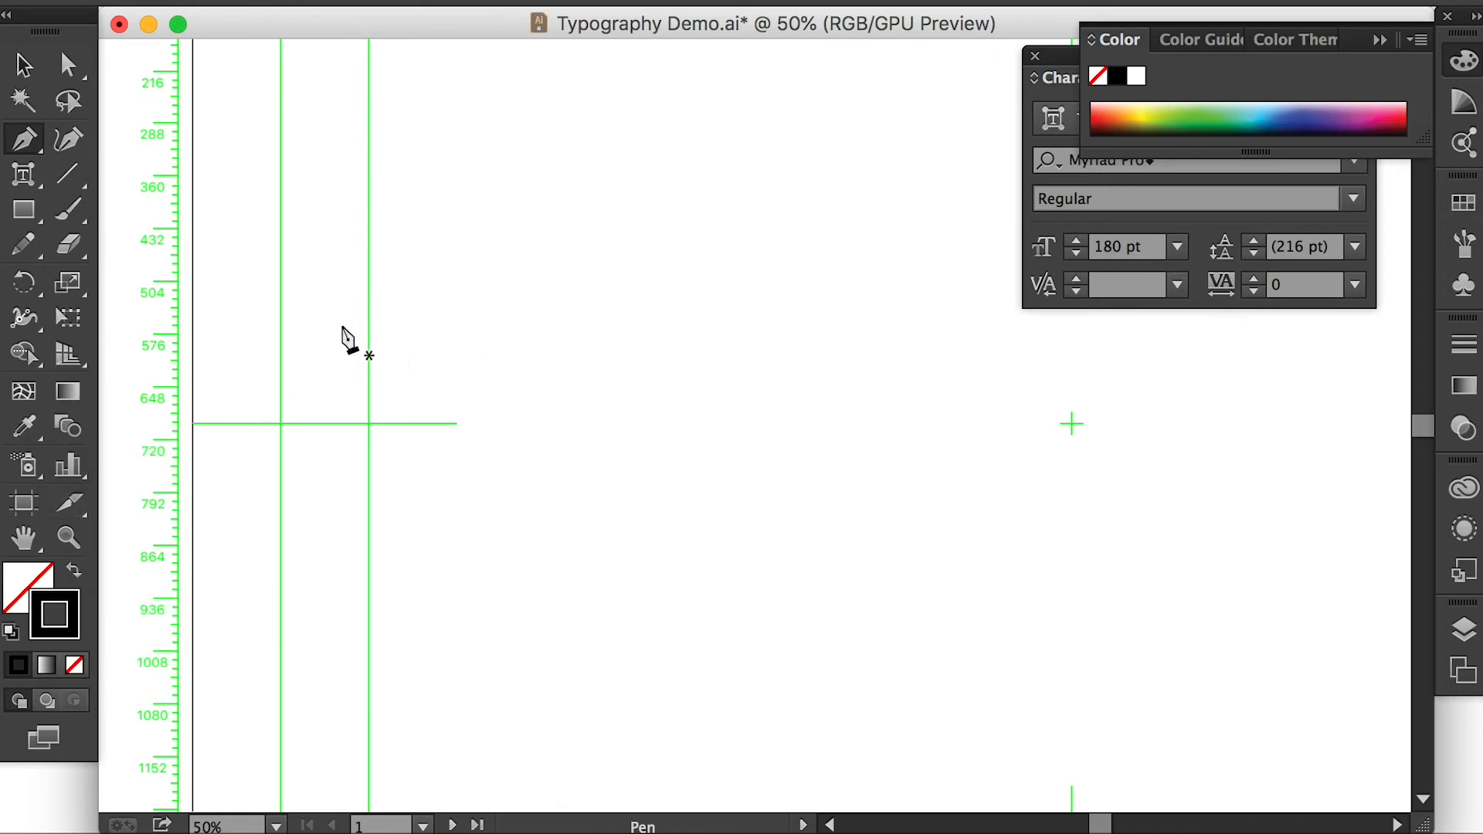
Draw an open five-point wave path across the artboard with the Pen tool, curving through a low dip and a high crest.
click(338, 323)
drag(475, 517, 576, 555)
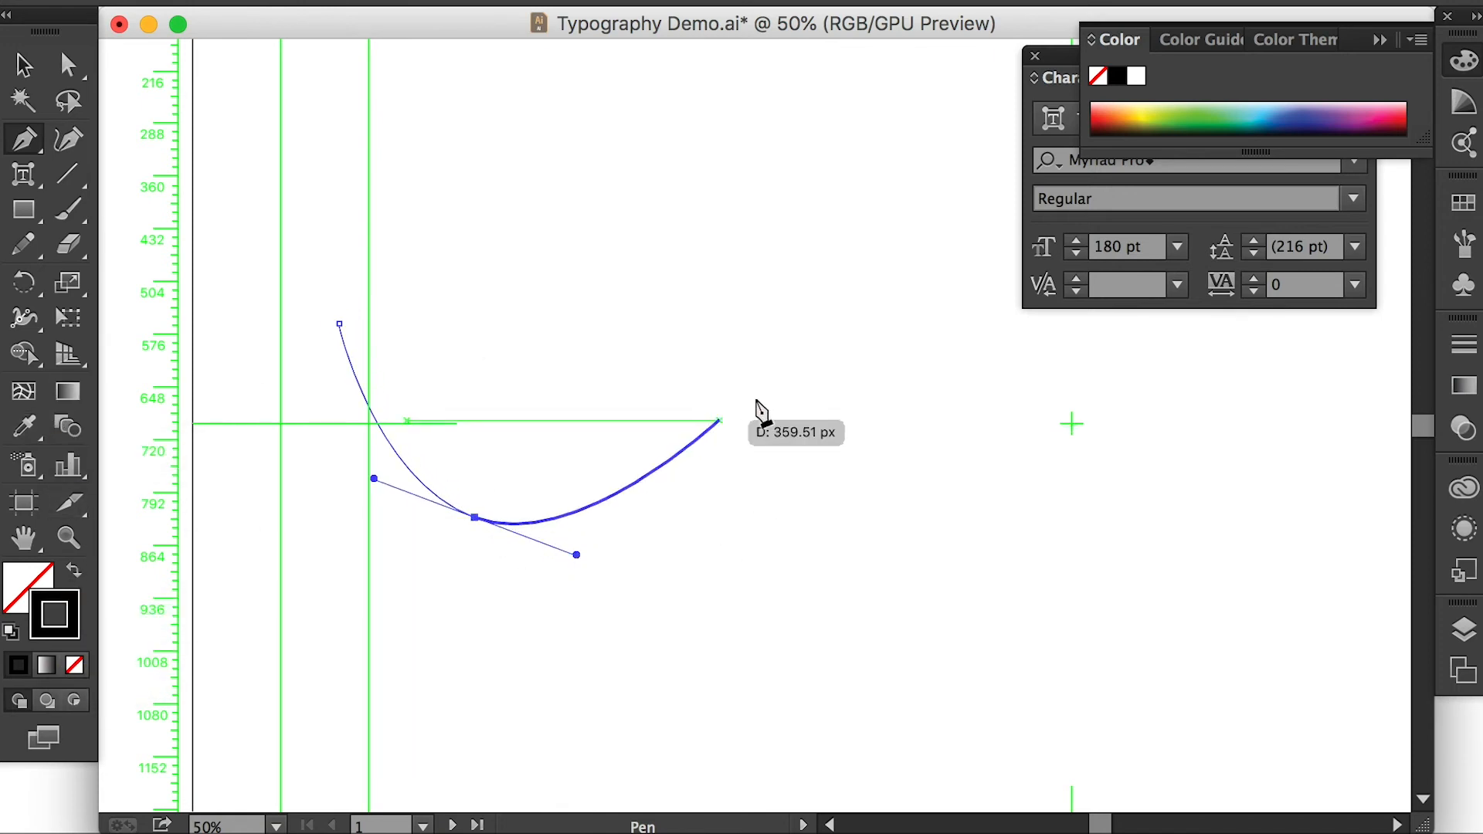
drag(842, 451, 934, 375)
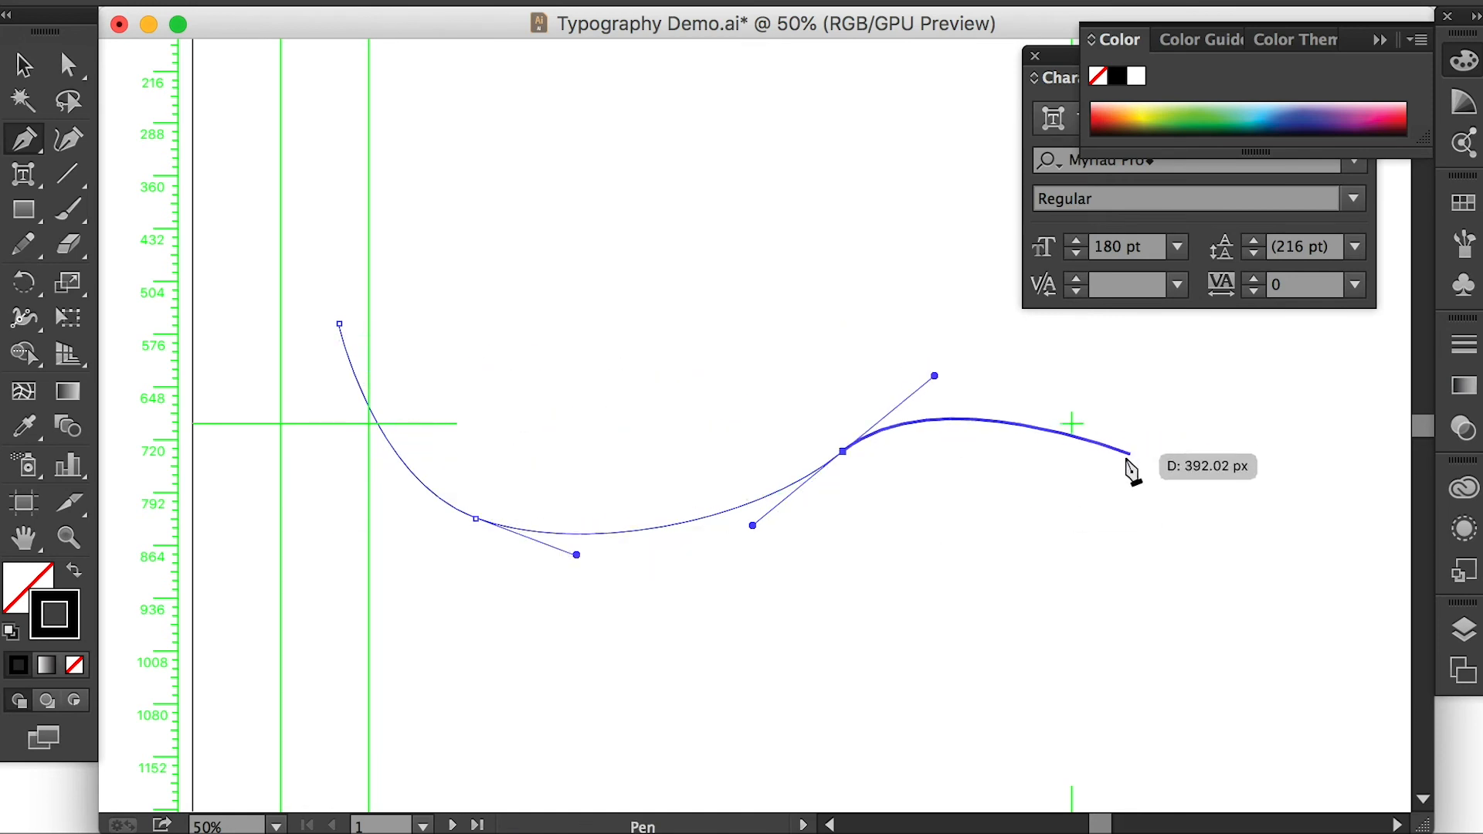
drag(1128, 467, 946, 498)
drag(989, 398, 1121, 401)
drag(1331, 568, 1381, 632)
key(Escape)
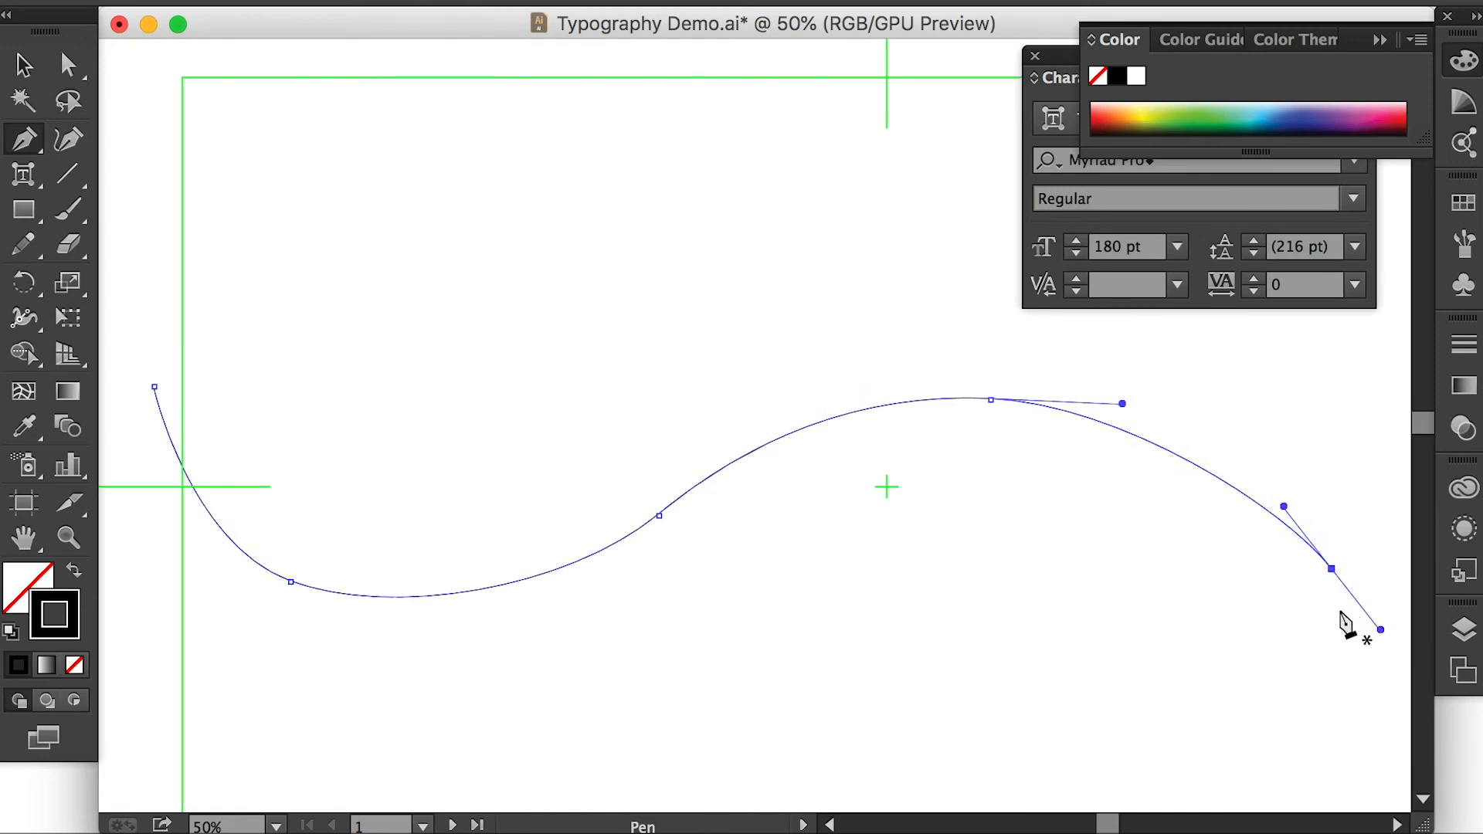
Set the text "Typography In Curve !!" along the wave with the Type on a Path tool, starting at the path's first anchor, and deselect it.
key(space)
drag(463, 420, 682, 446)
click(25, 175)
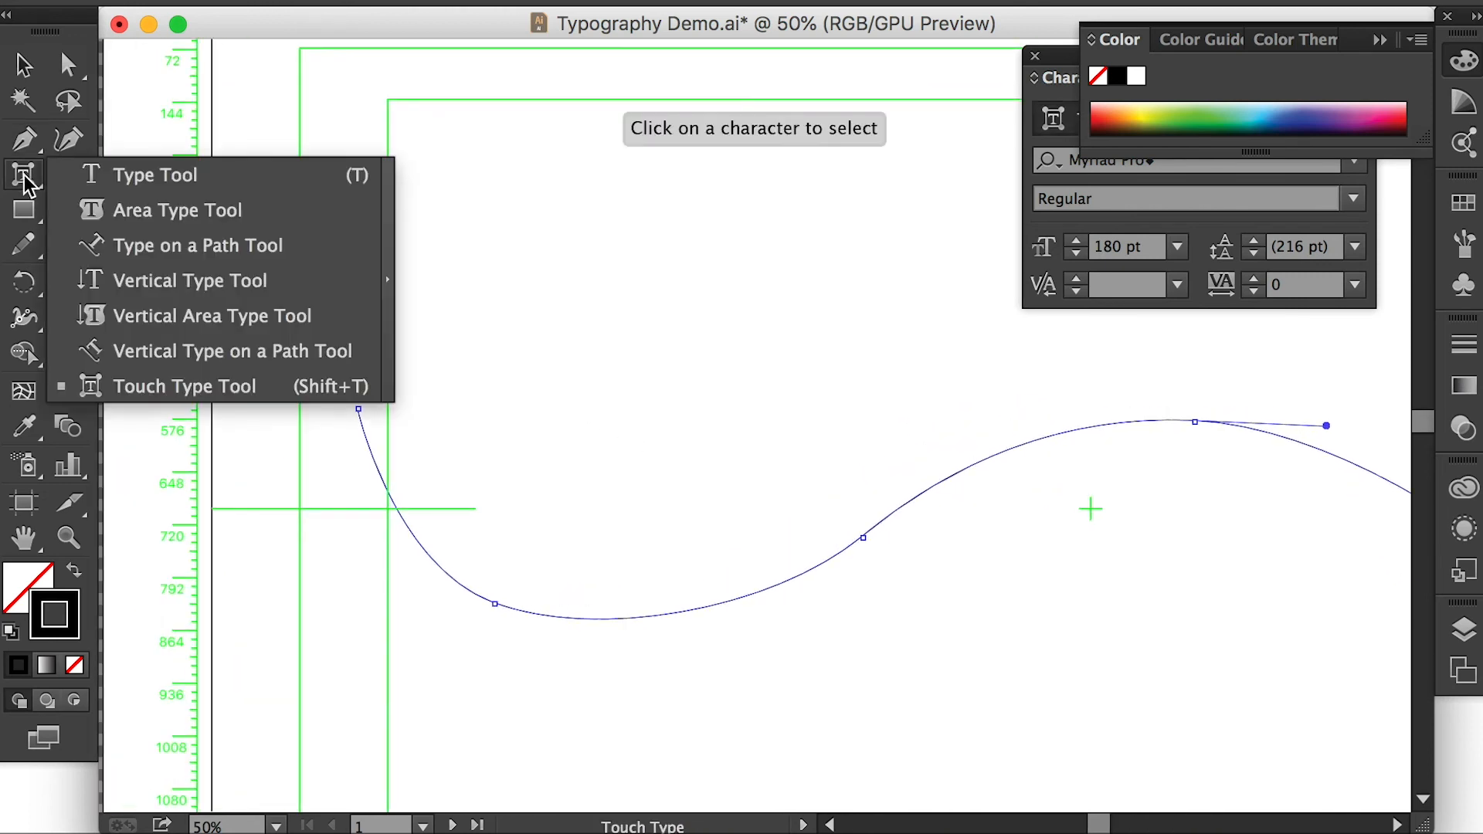
click(154, 244)
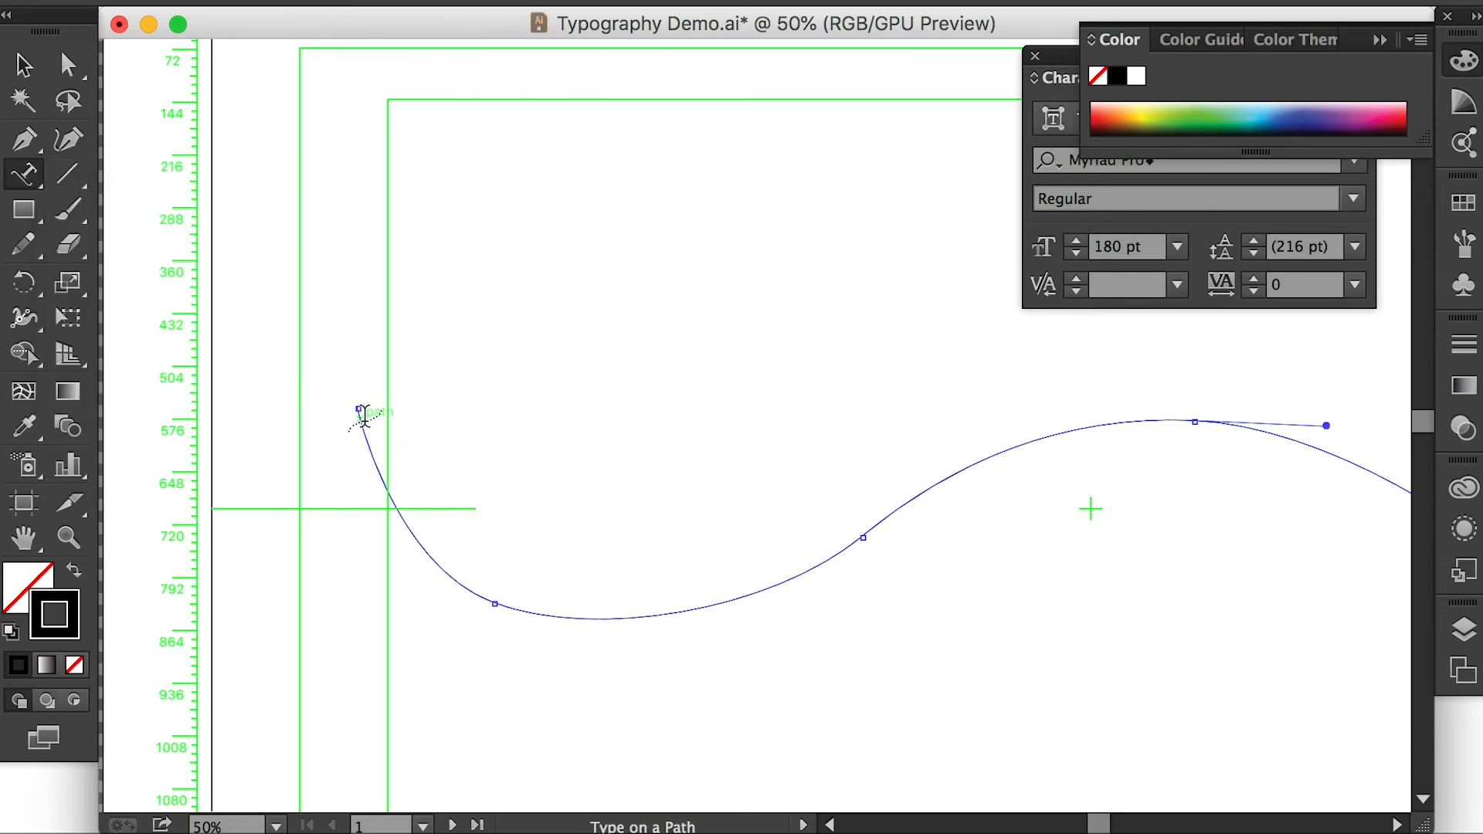
click(363, 416)
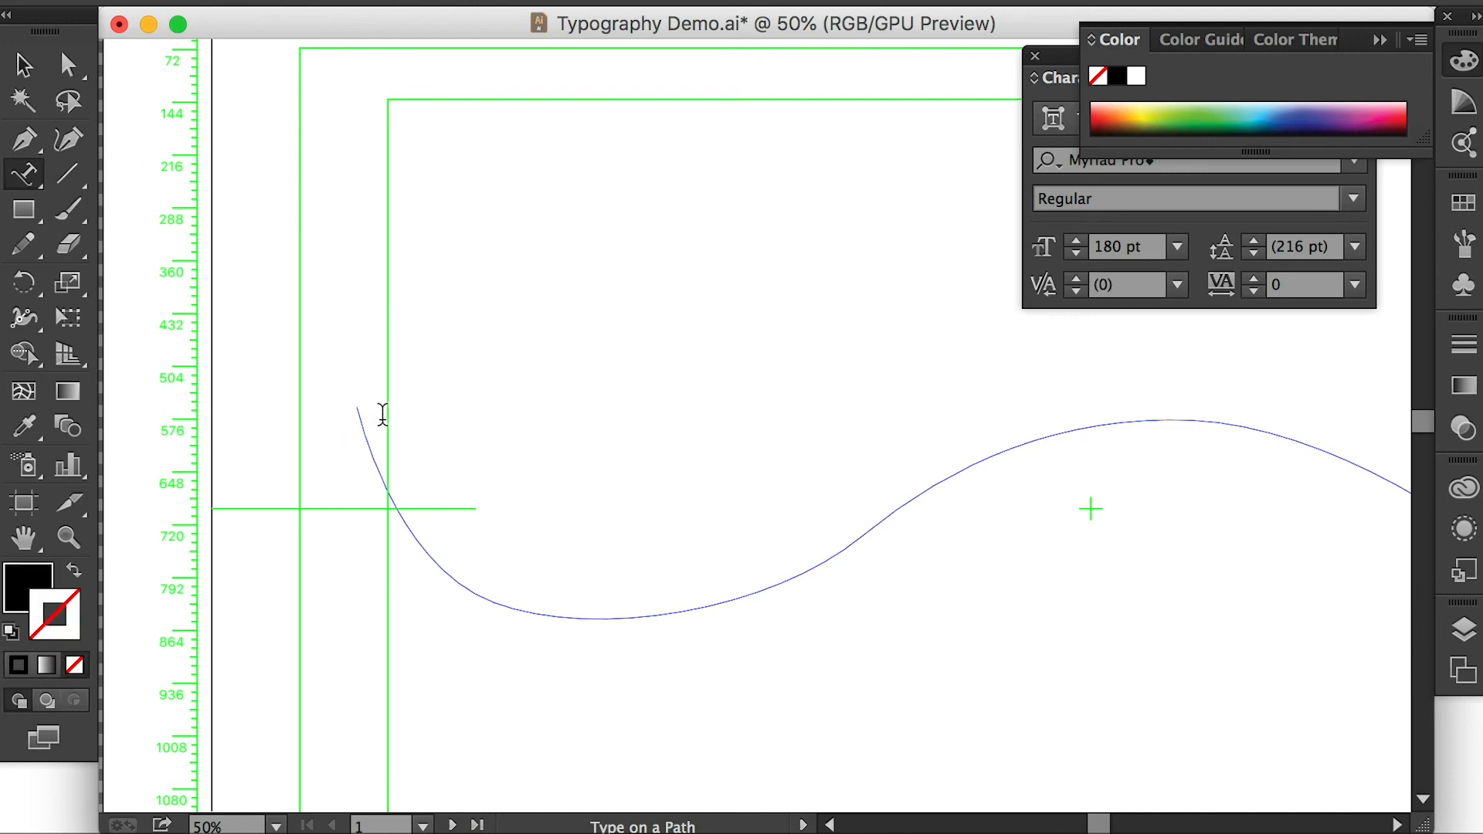
text(Typography)
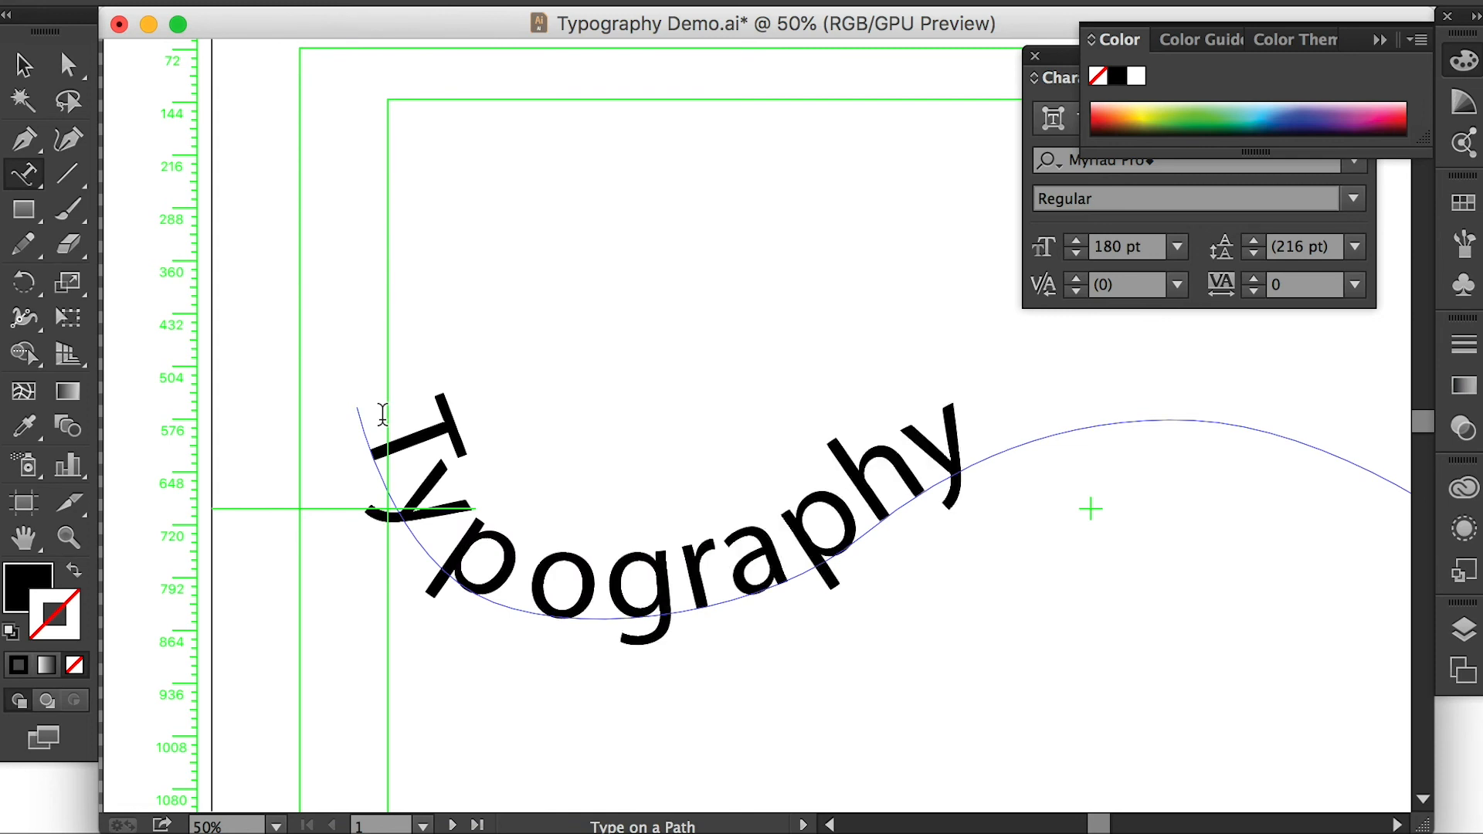
text( In Curve)
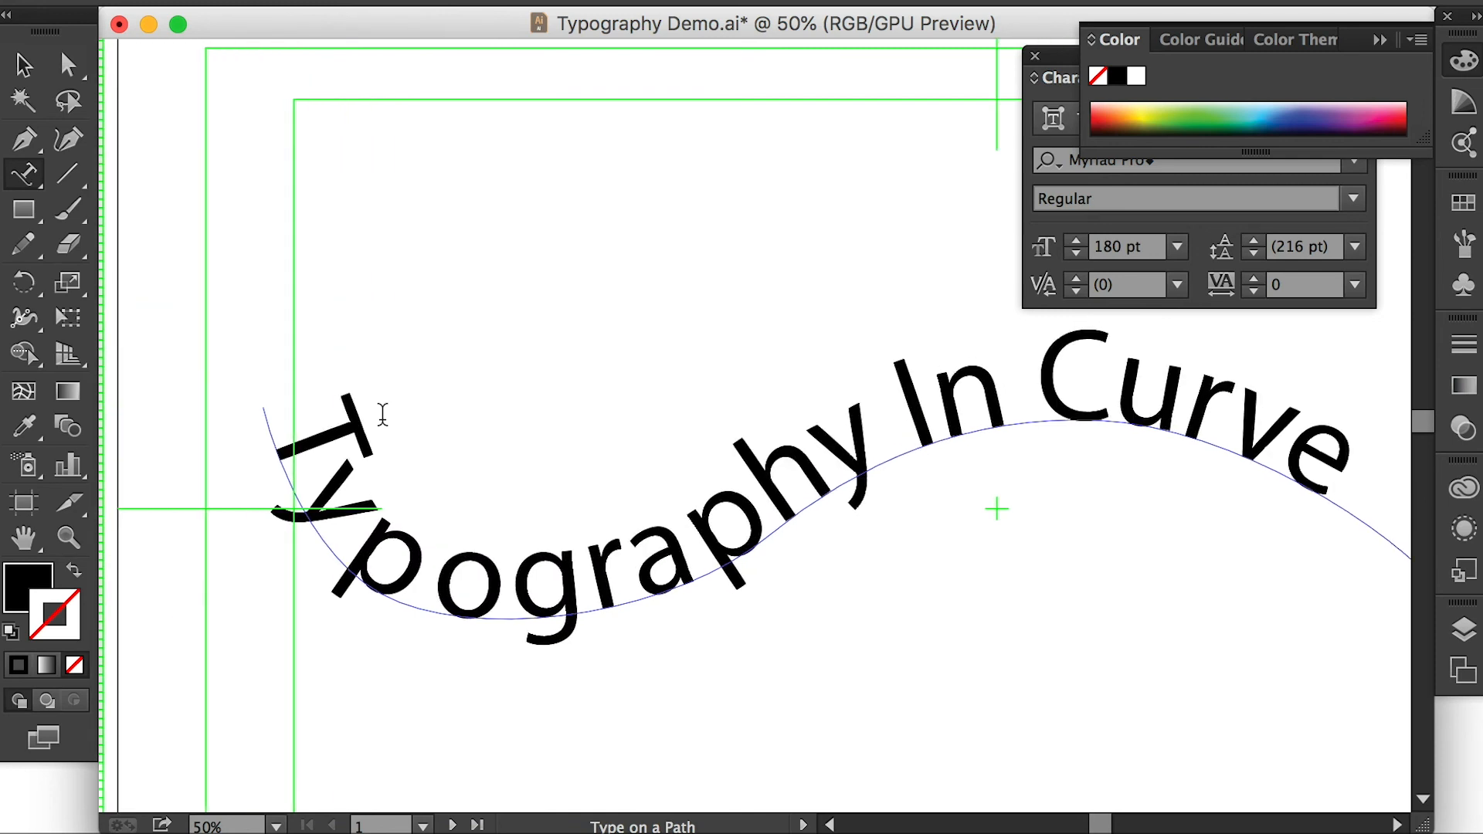
text( !!)
key(Escape)
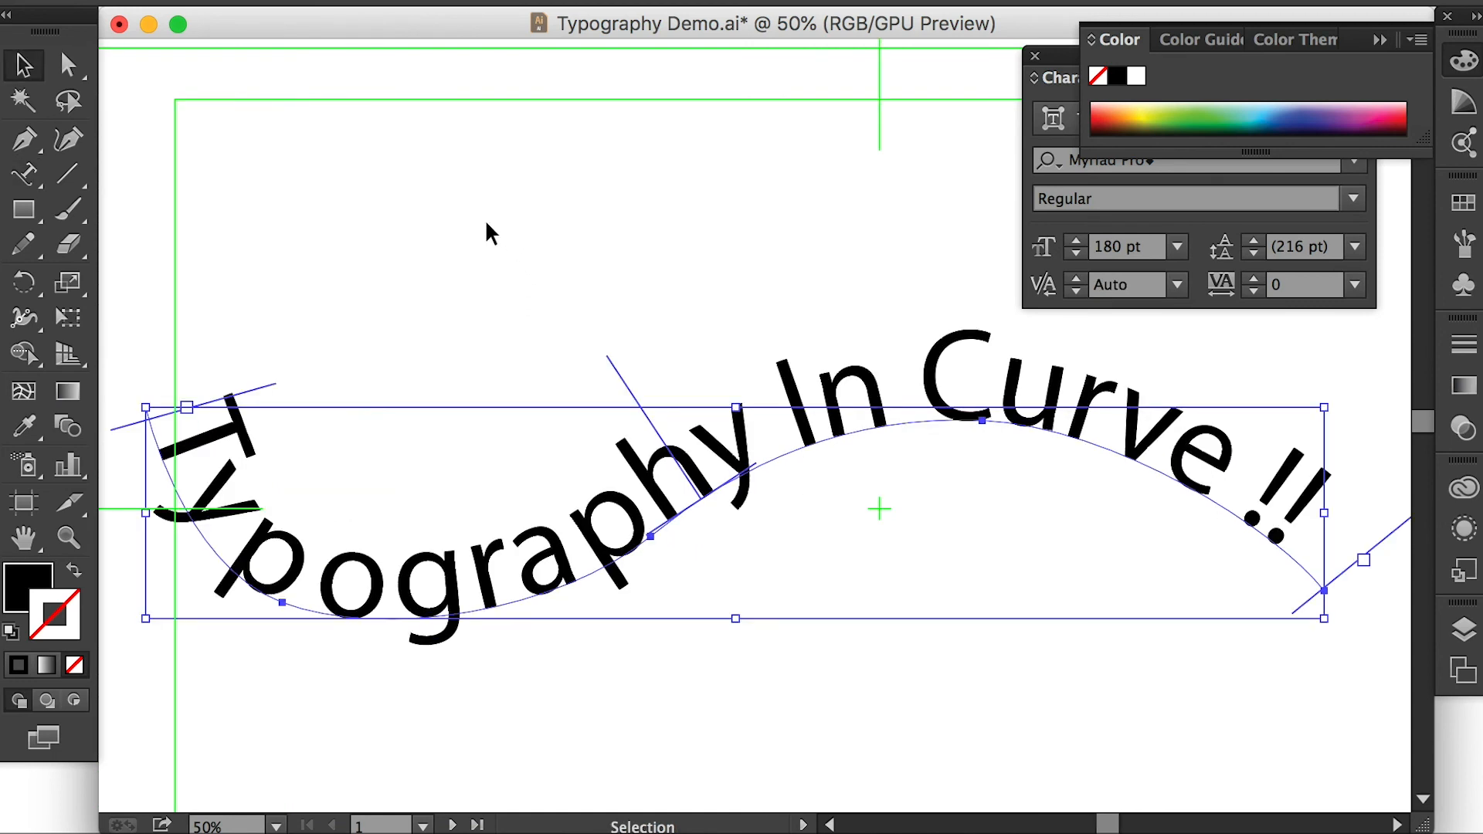
click(350, 187)
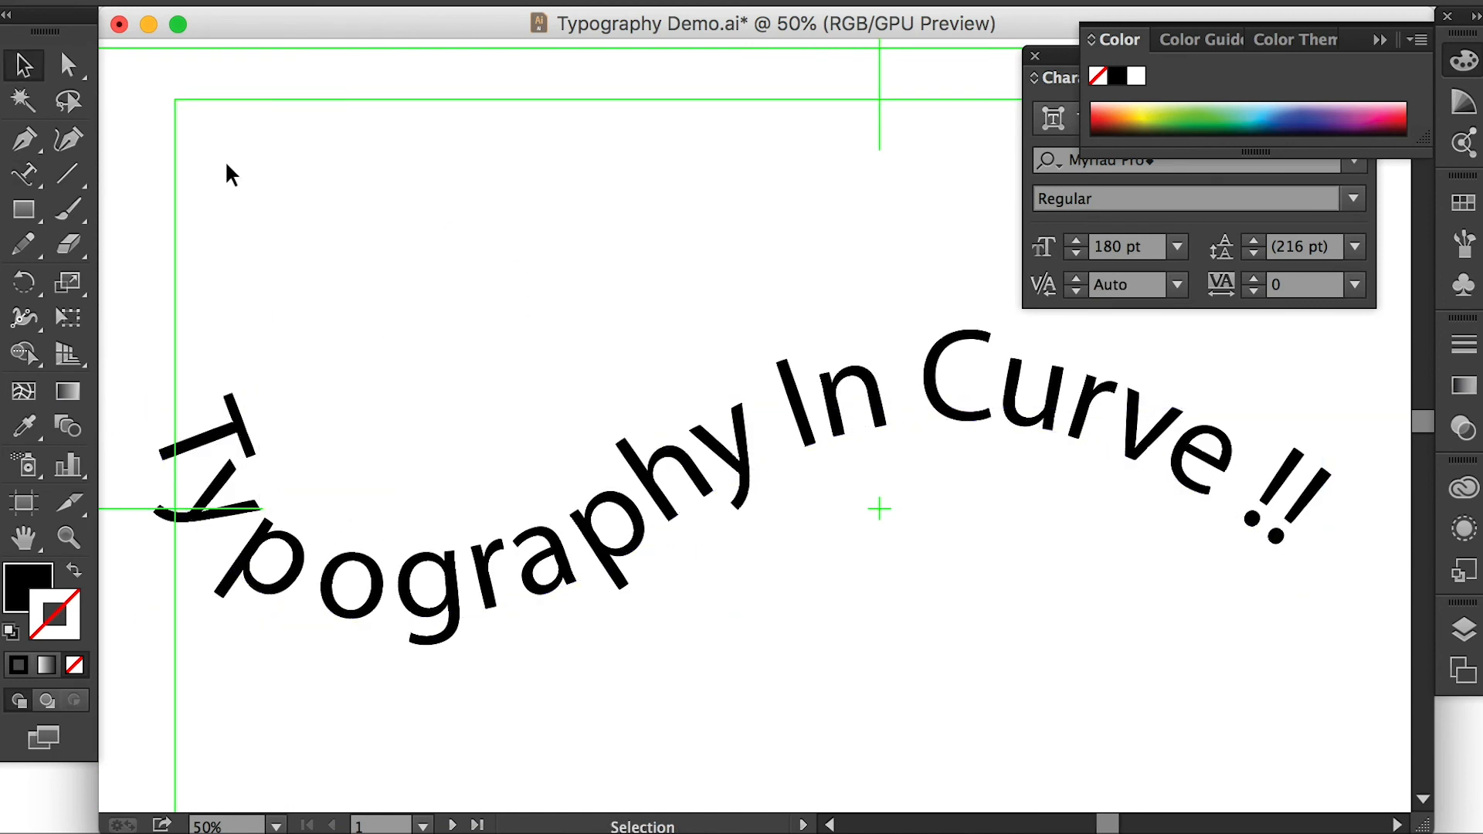
Draw a second open five-point wave path with the Pen tool beneath the curved text, dipping near the lower margin and rising to a crest.
scroll(201, 497, down, 5)
key(p)
click(141, 430)
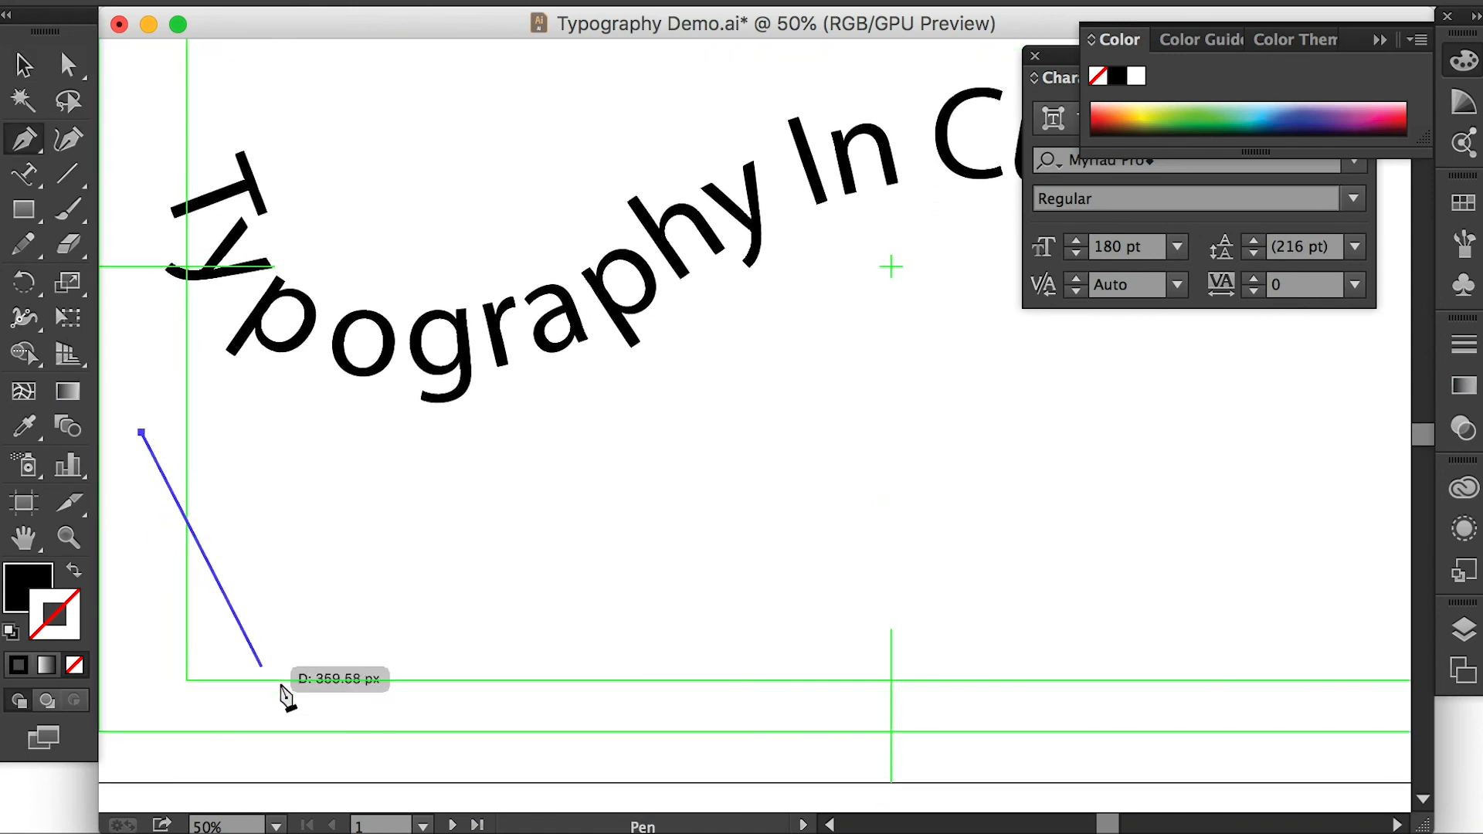
drag(295, 685, 492, 737)
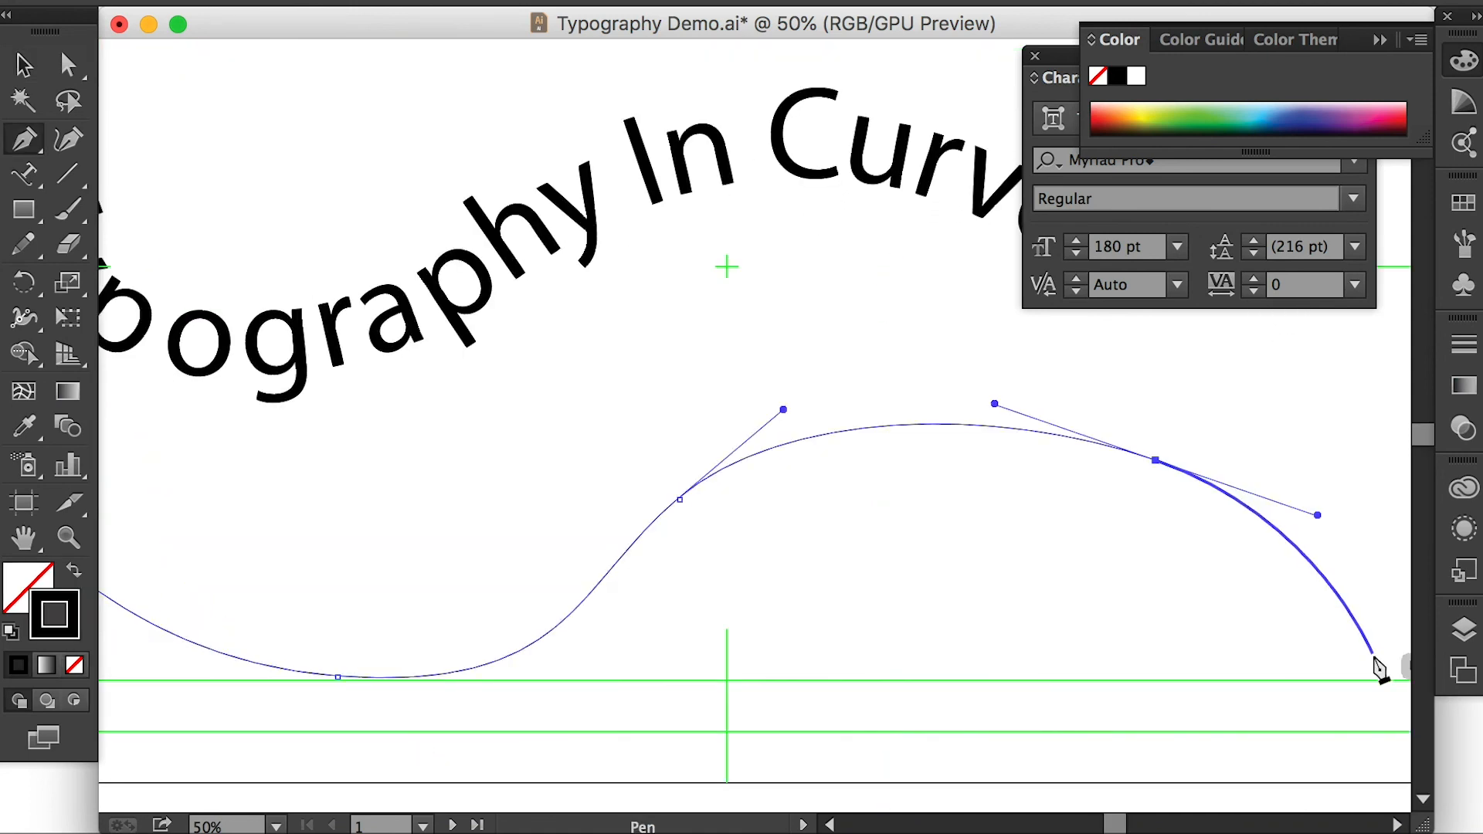
click(1373, 656)
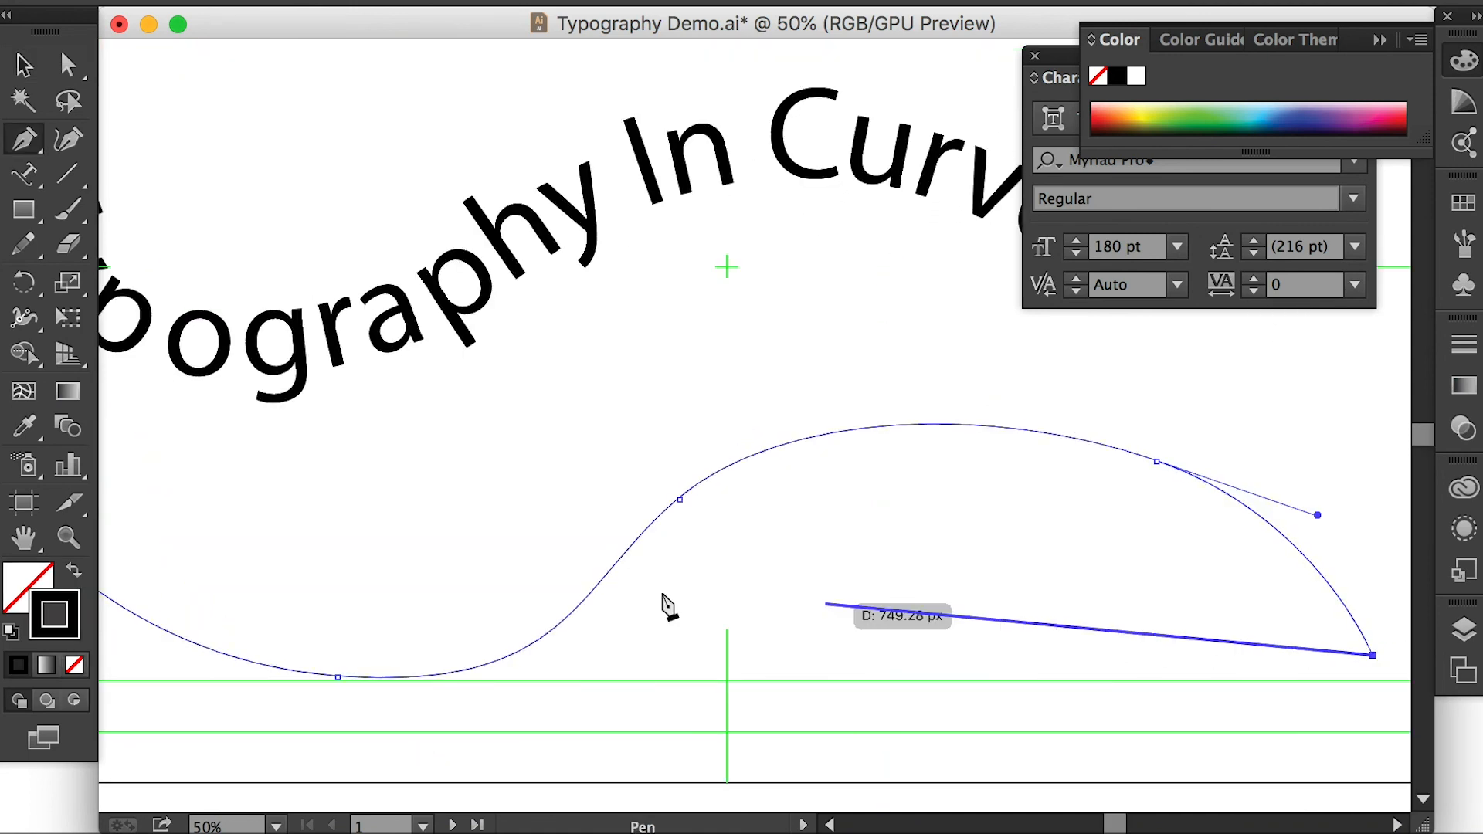
key(Escape)
Set the word "Typography" along the lower wave with the Vertical Type on a Path tool, starting at the path's first anchor.
drag(418, 569, 642, 587)
click(26, 174)
click(27, 175)
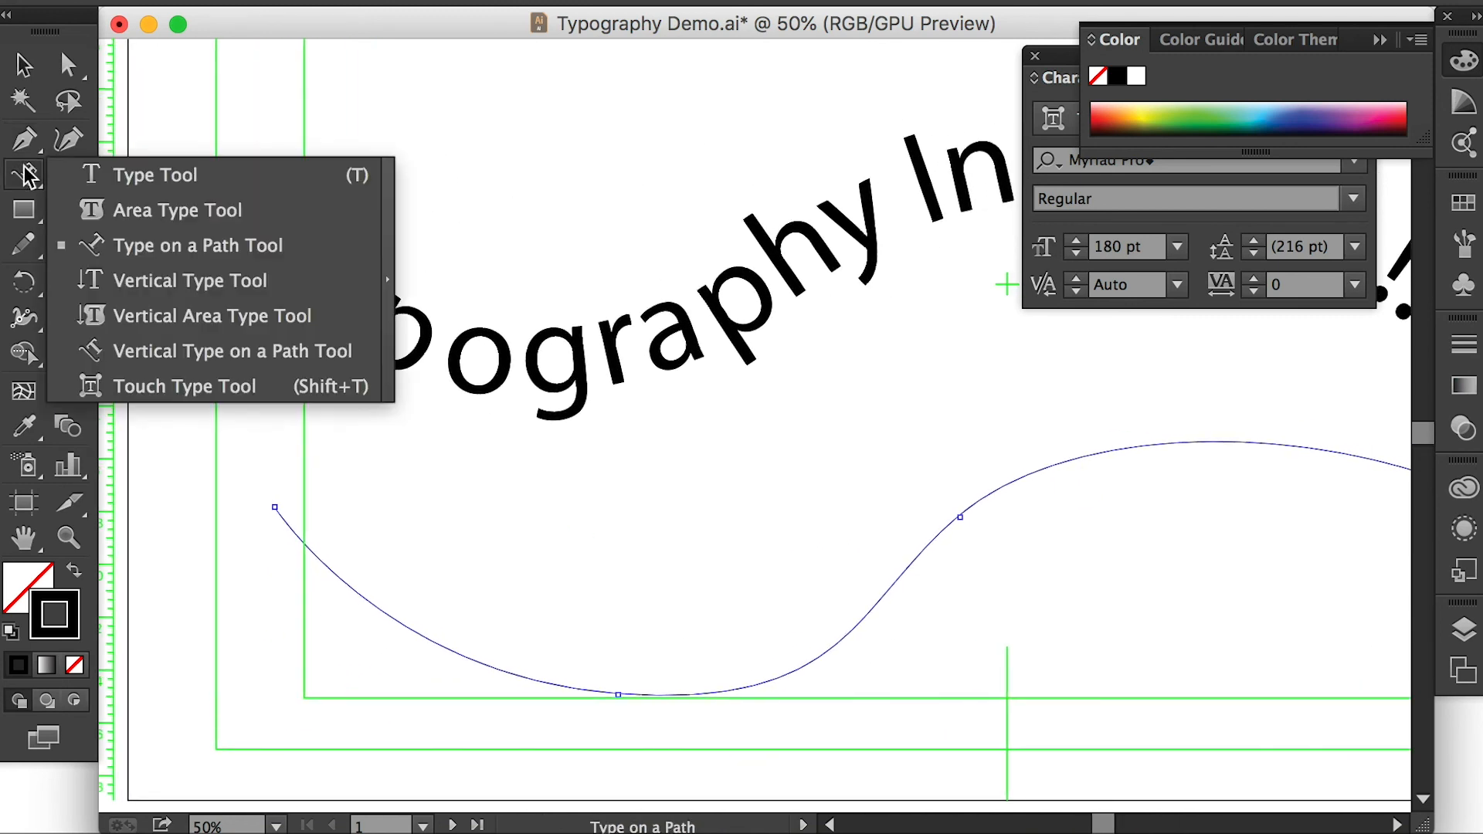
click(230, 354)
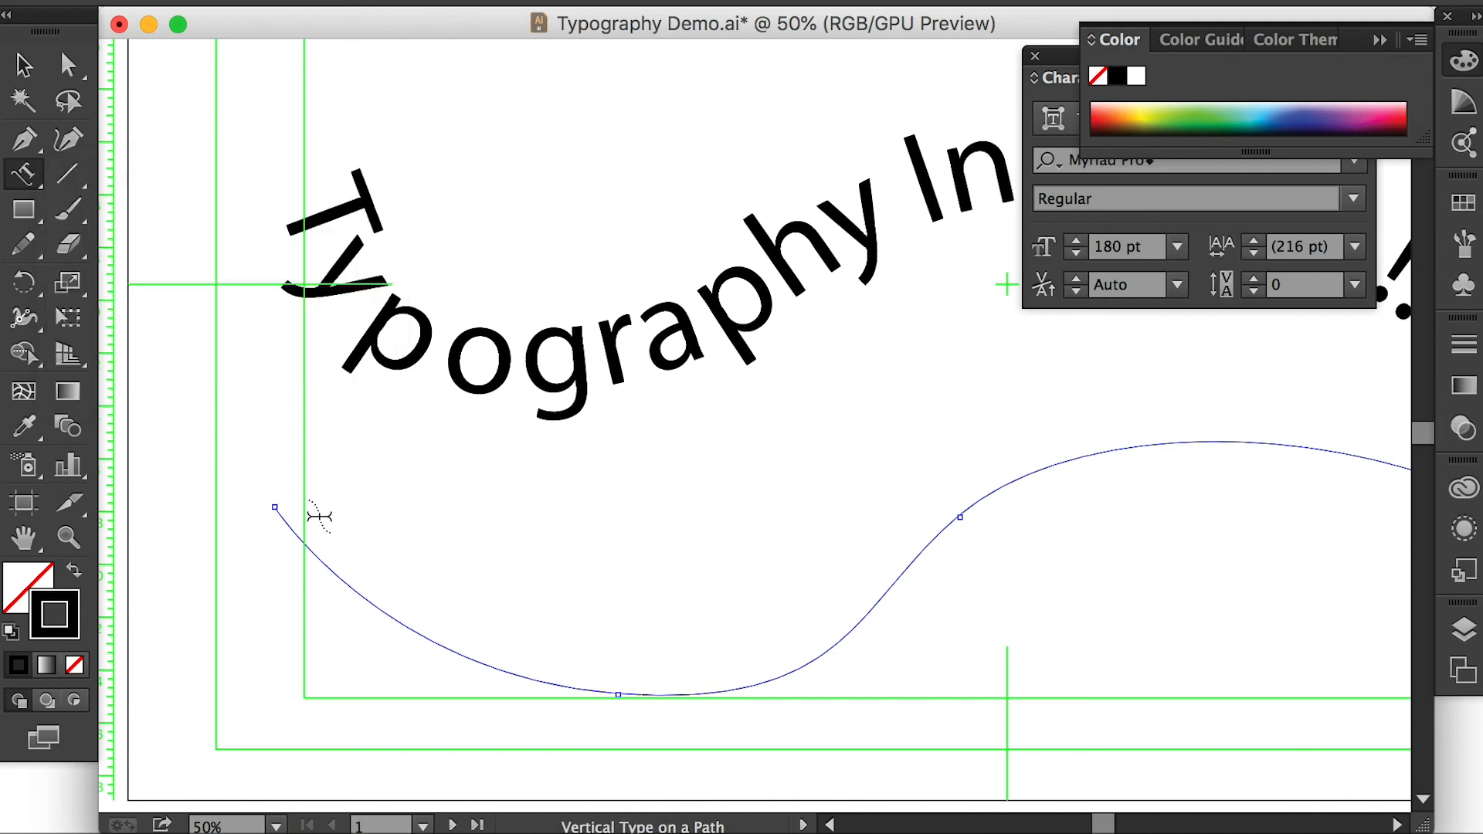
click(287, 522)
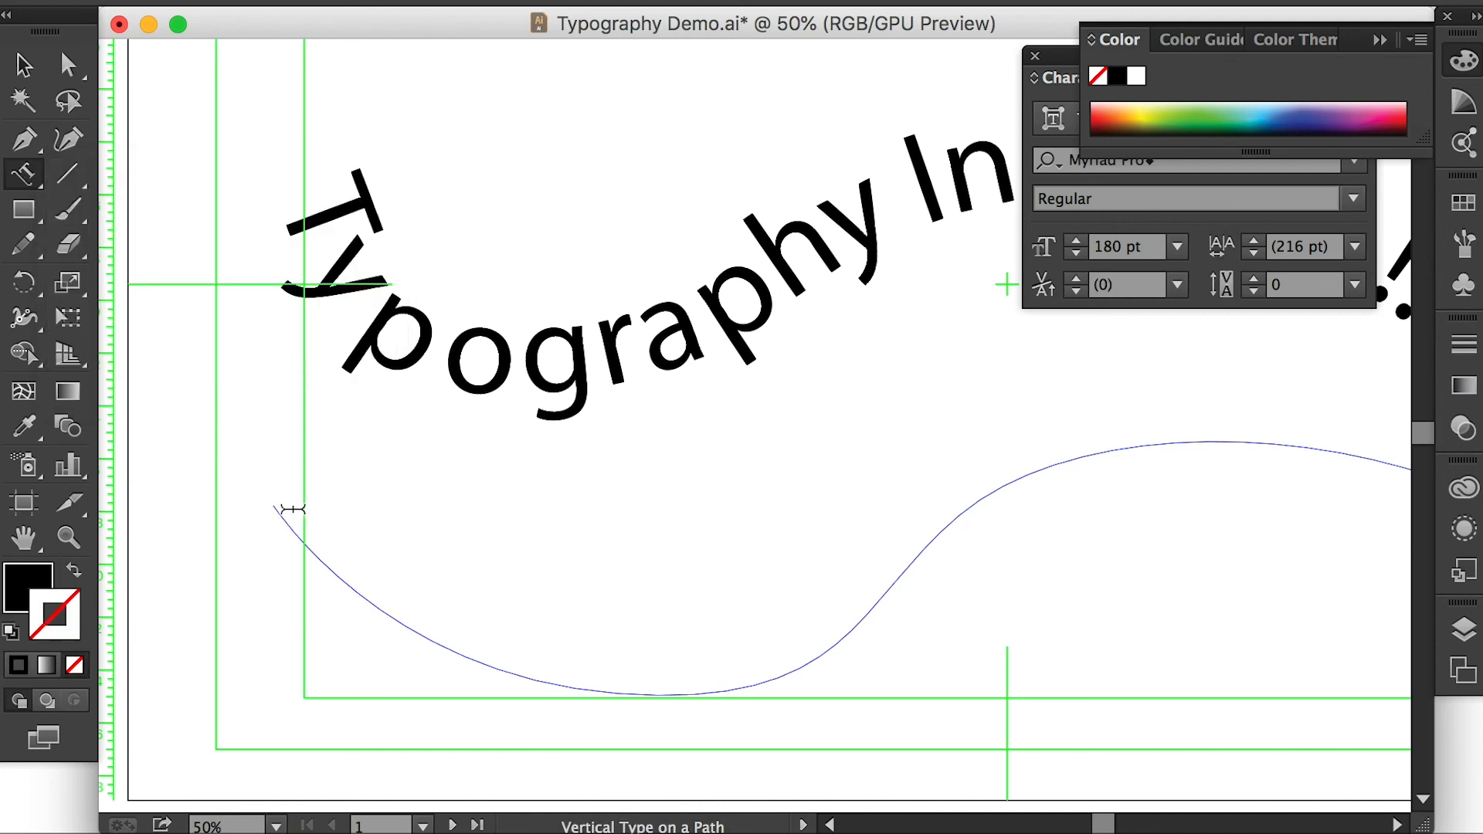
text(Typo)
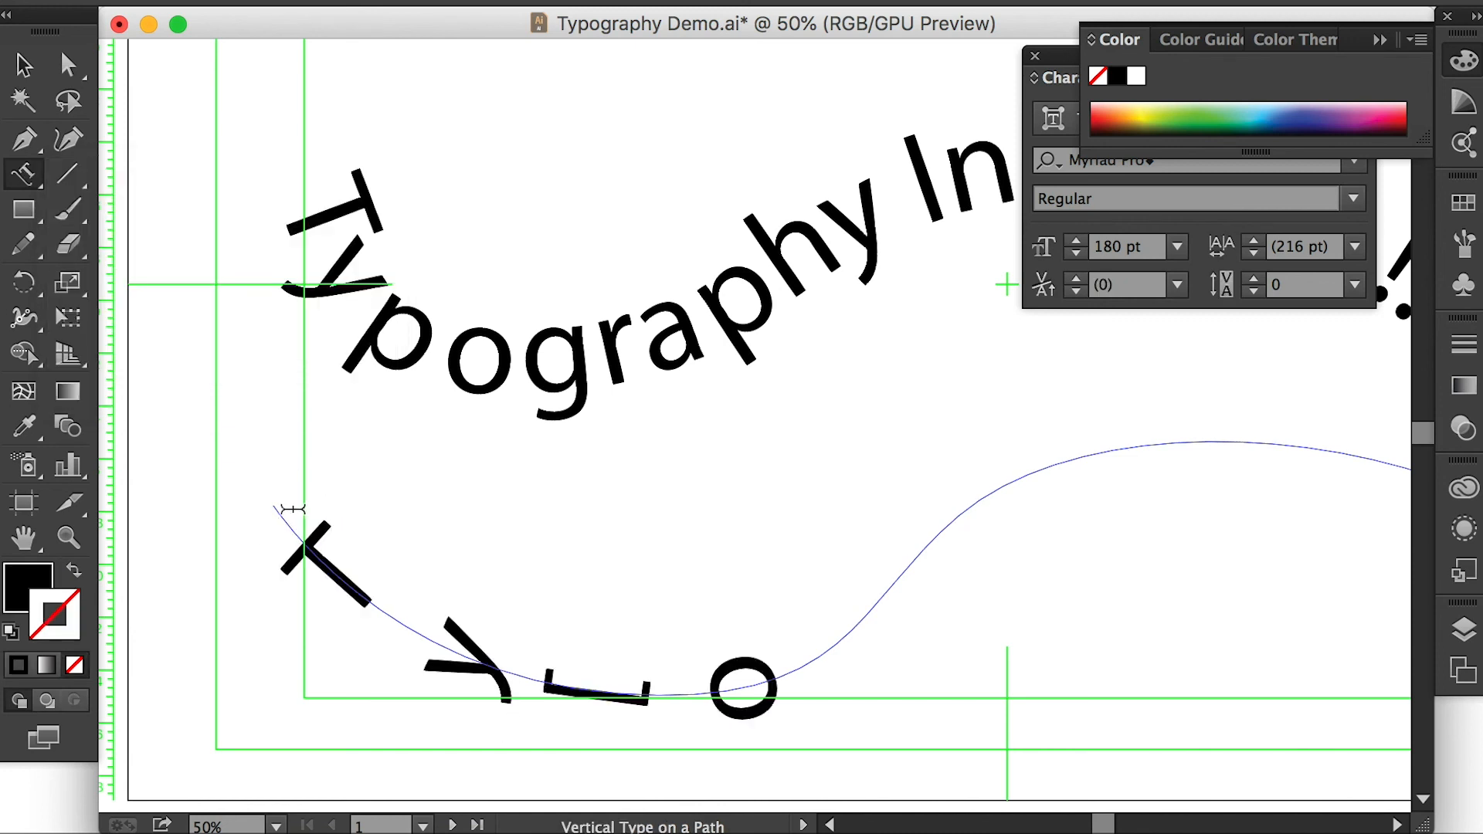
key(BackSpace)
key(BackSpace)
text(pography)
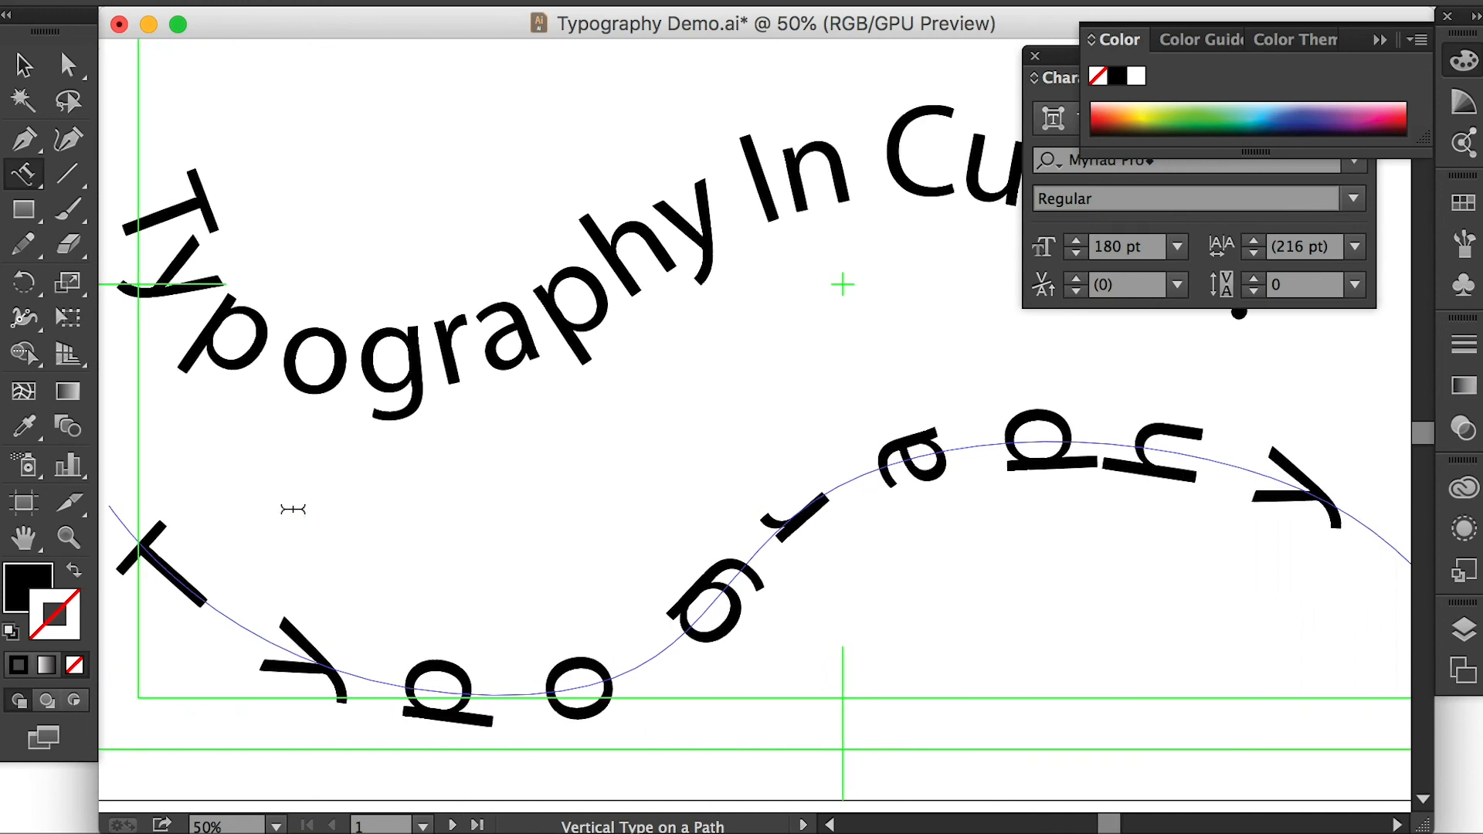
key(Escape)
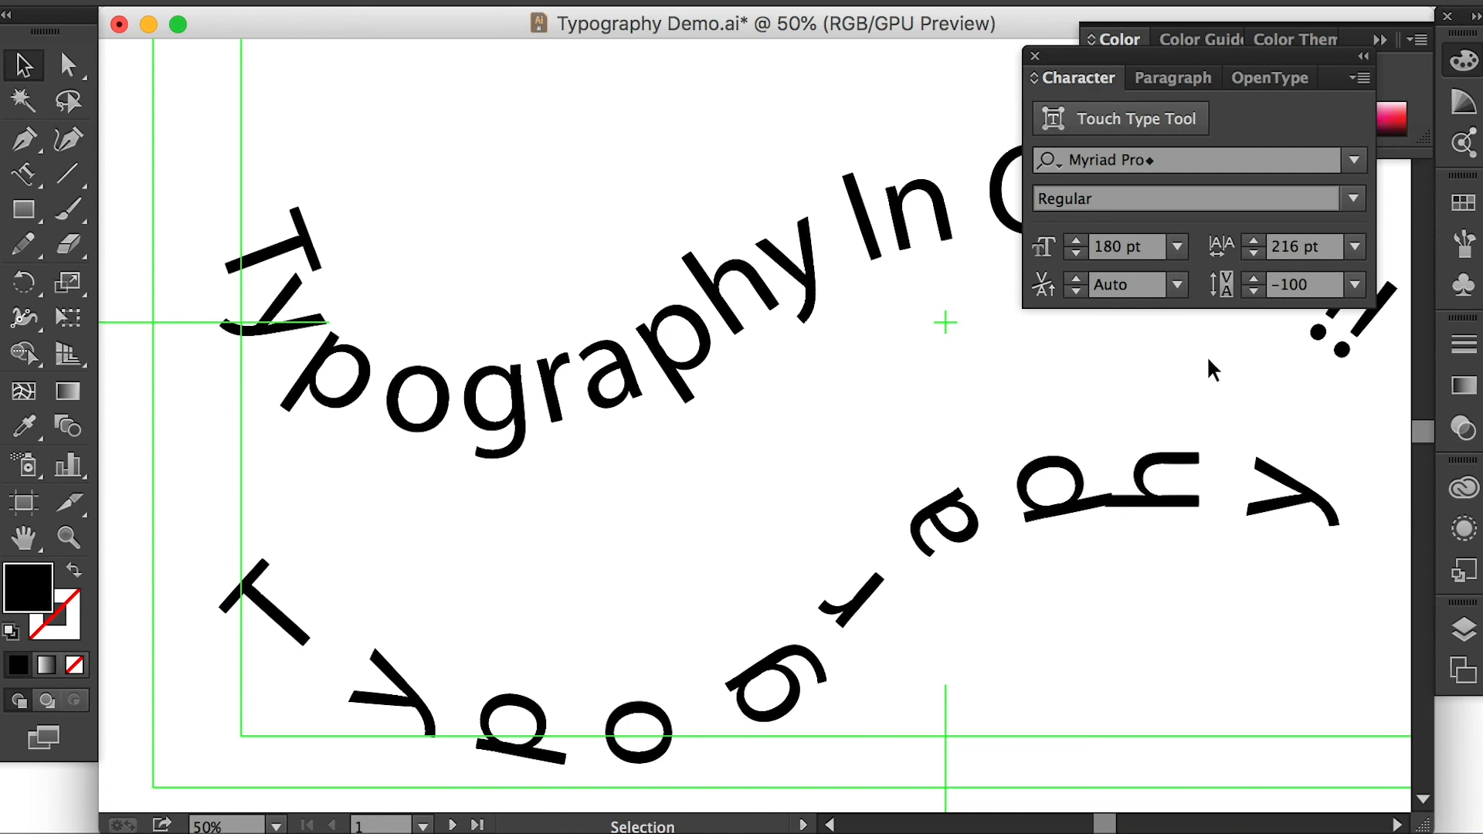
key(space)
drag(1021, 349, 971, 381)
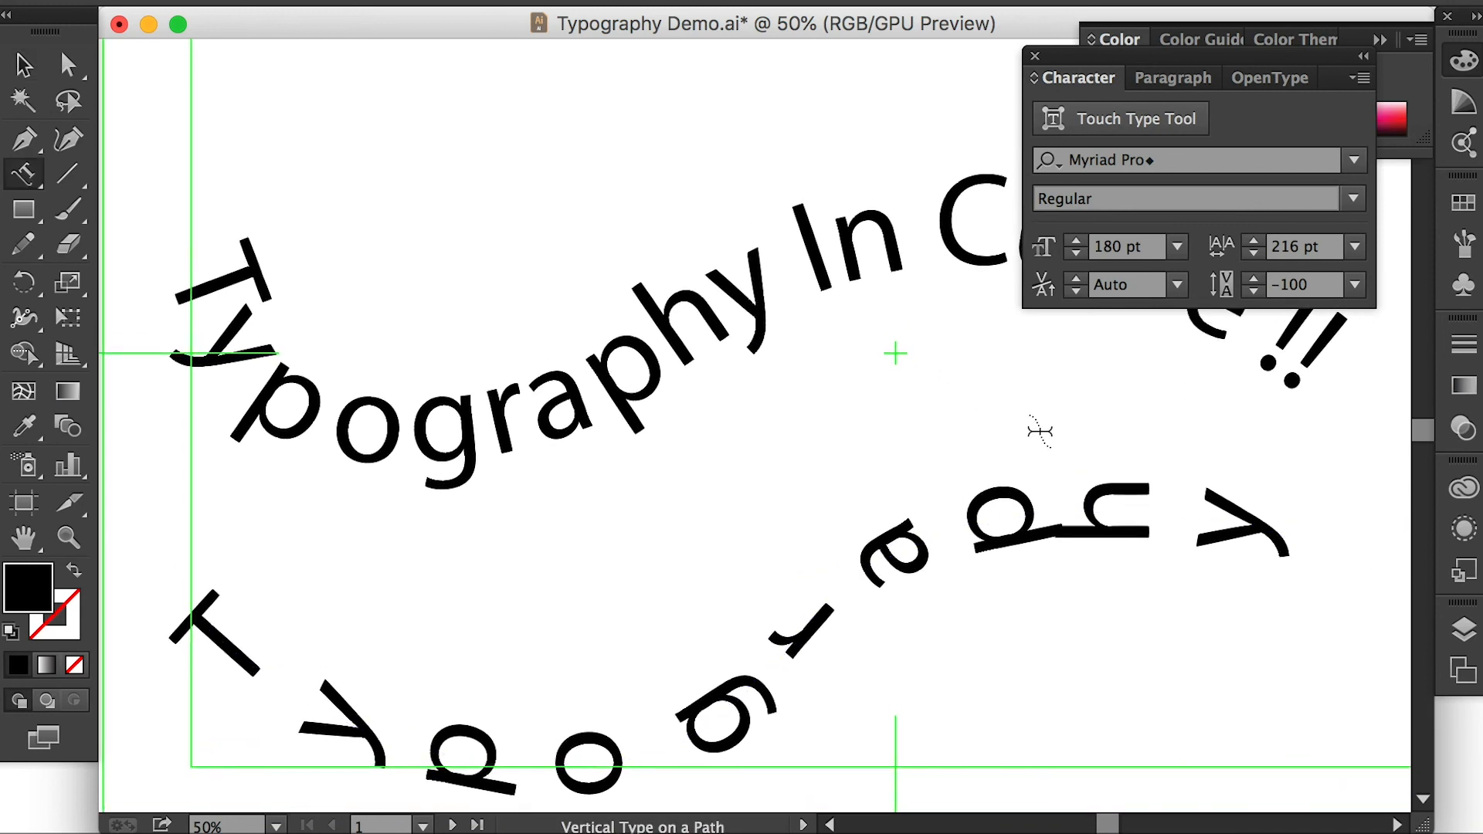